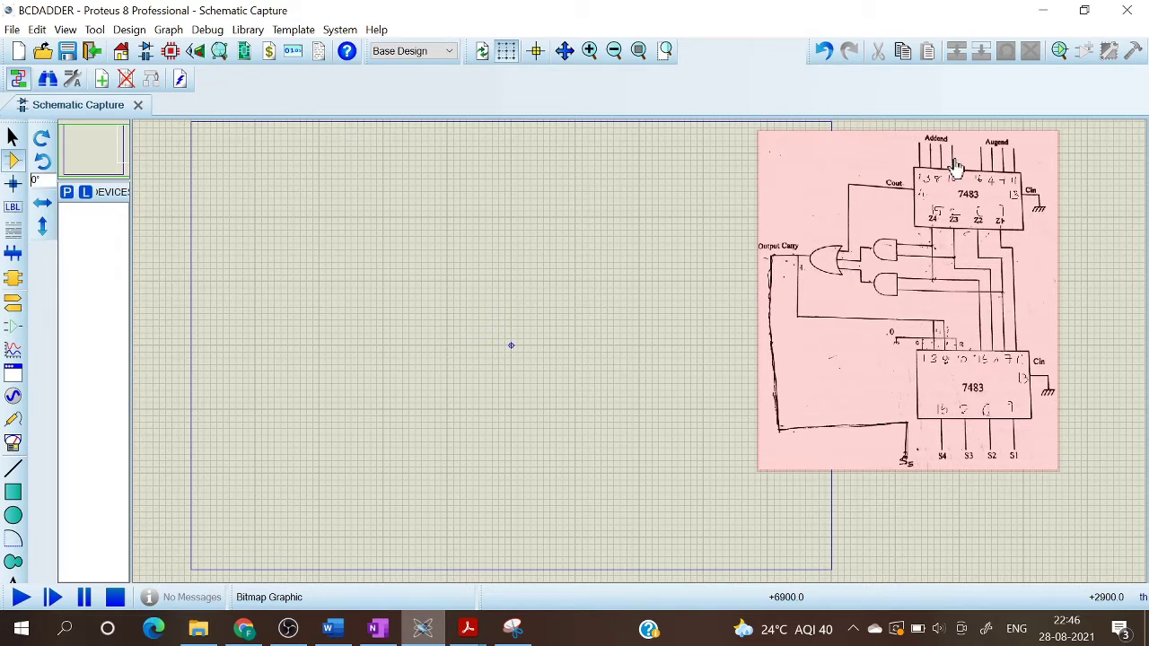
- Add the simple 2-input OR gate from the ACTIVE library to the device list
{"action": "left_click", "coordinate": [529, 186]}
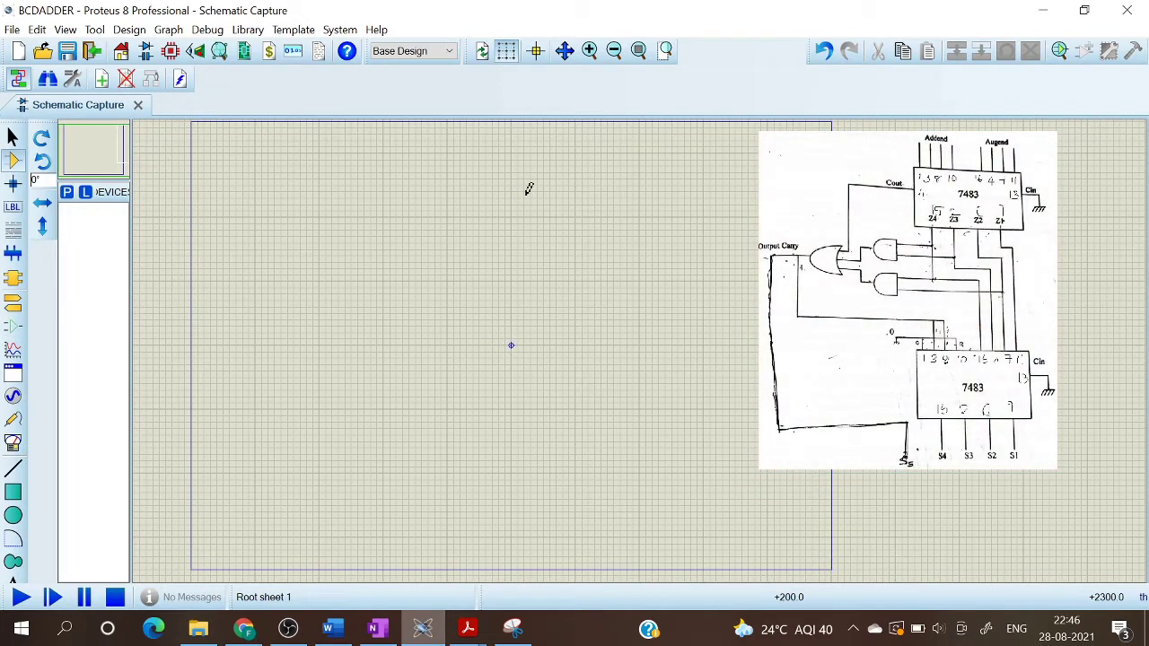
{"action": "left_click", "coordinate": [67, 193]}
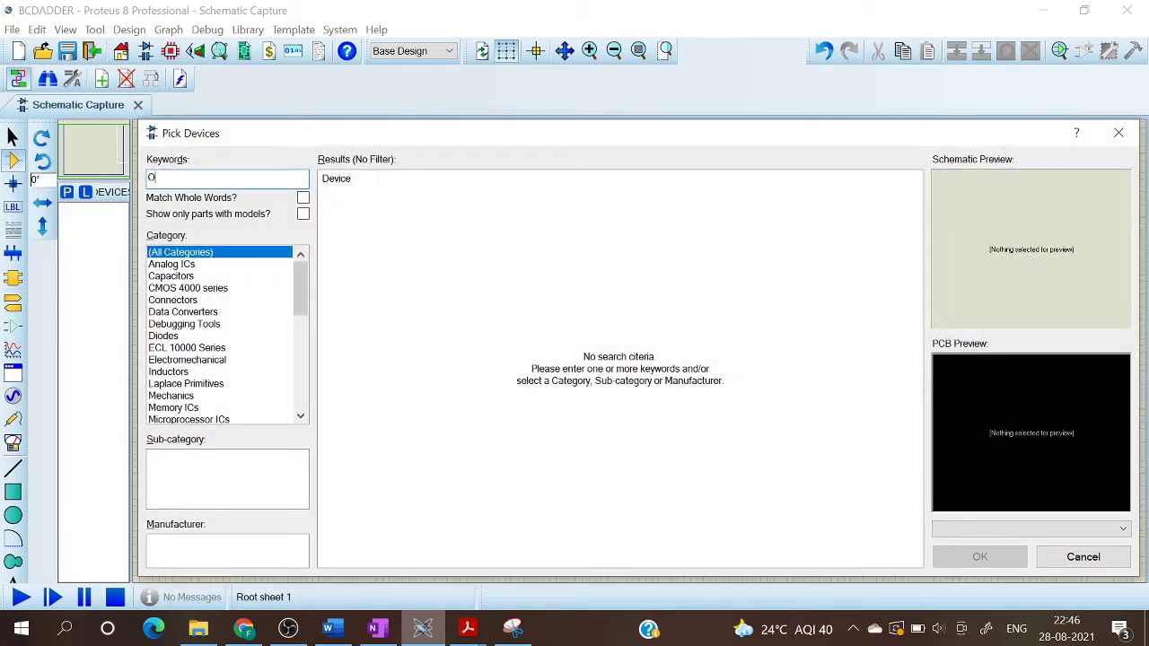
{"action": "type", "text": "OR"}
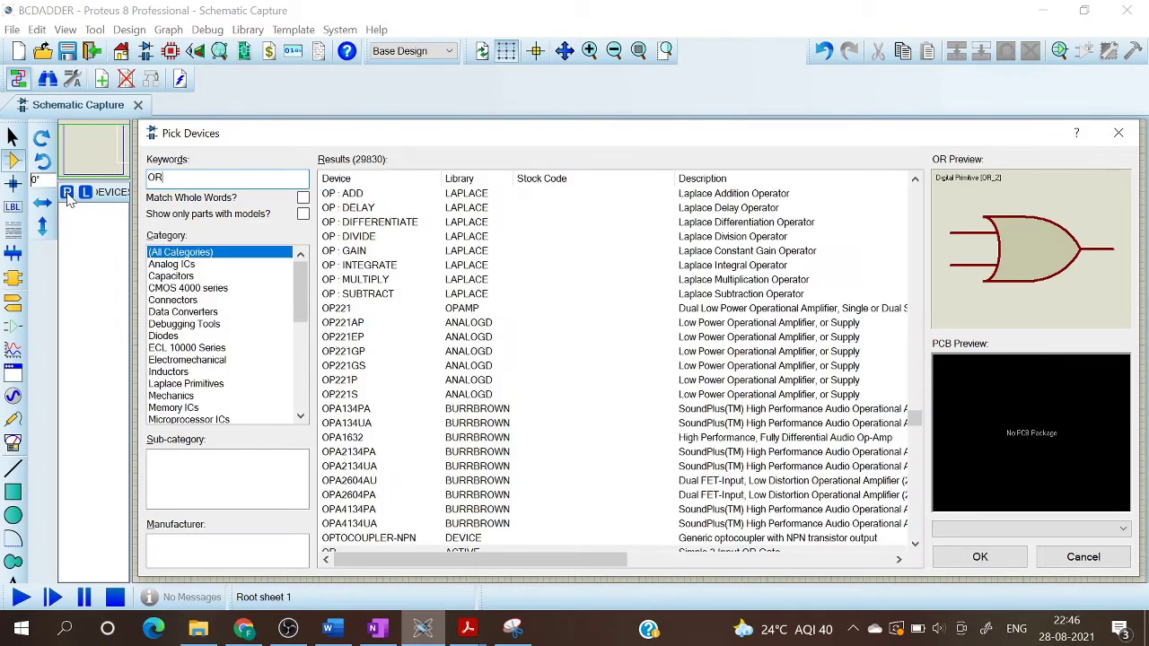
{"action": "left_click", "coordinate": [915, 544]}
{"action": "double_click", "coordinate": [671, 538]}
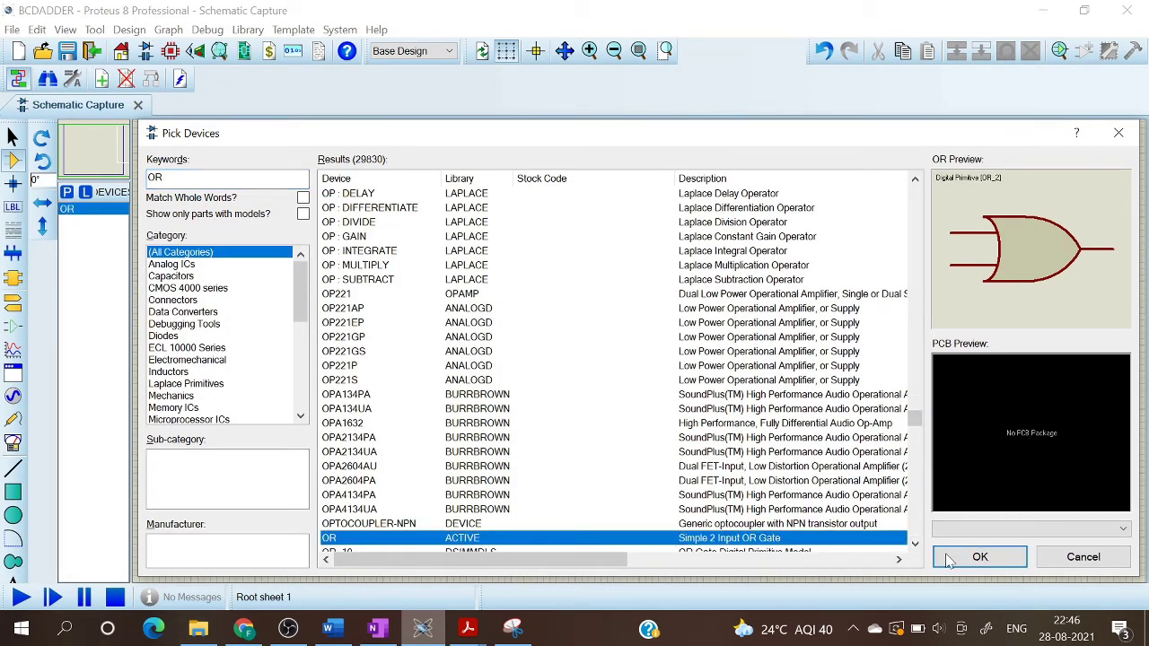
{"action": "left_click", "coordinate": [980, 556]}
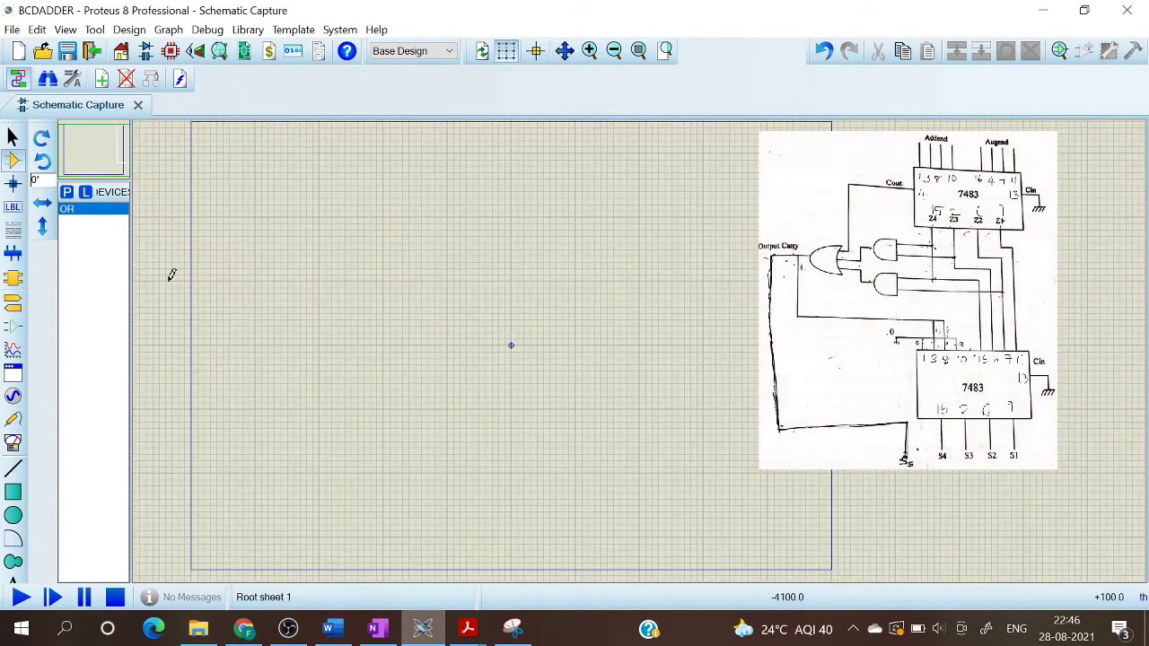
- Add the simple two-input AND gate from the ACTIVE library to the device list
{"action": "left_click", "coordinate": [69, 194]}
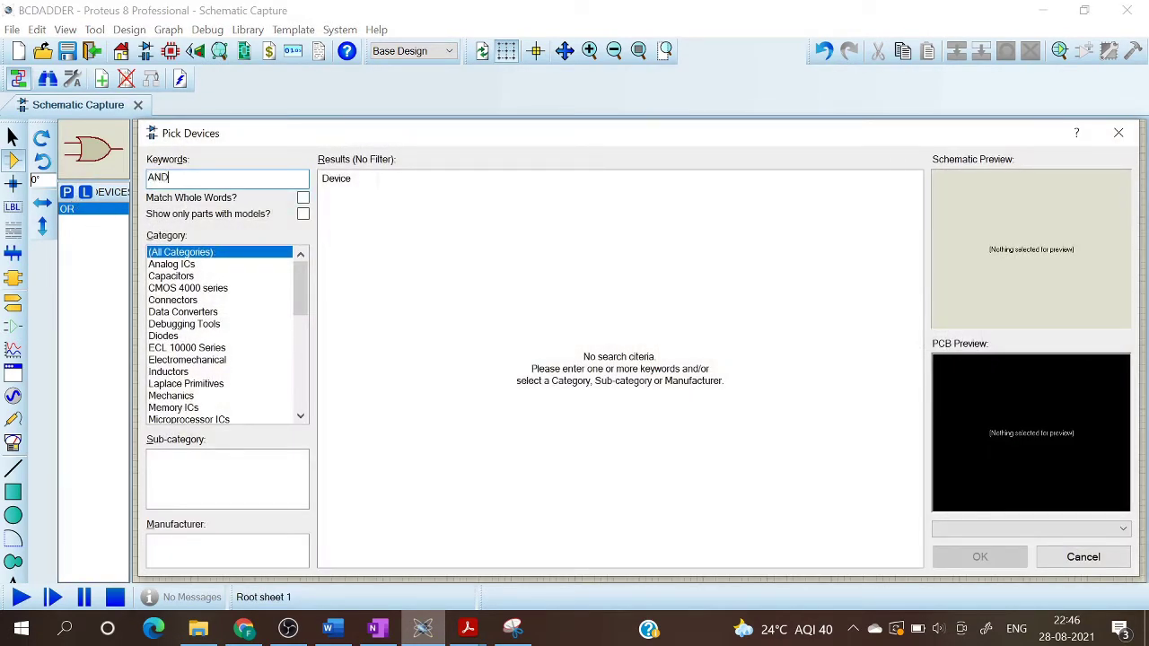
{"action": "type", "text": "AND"}
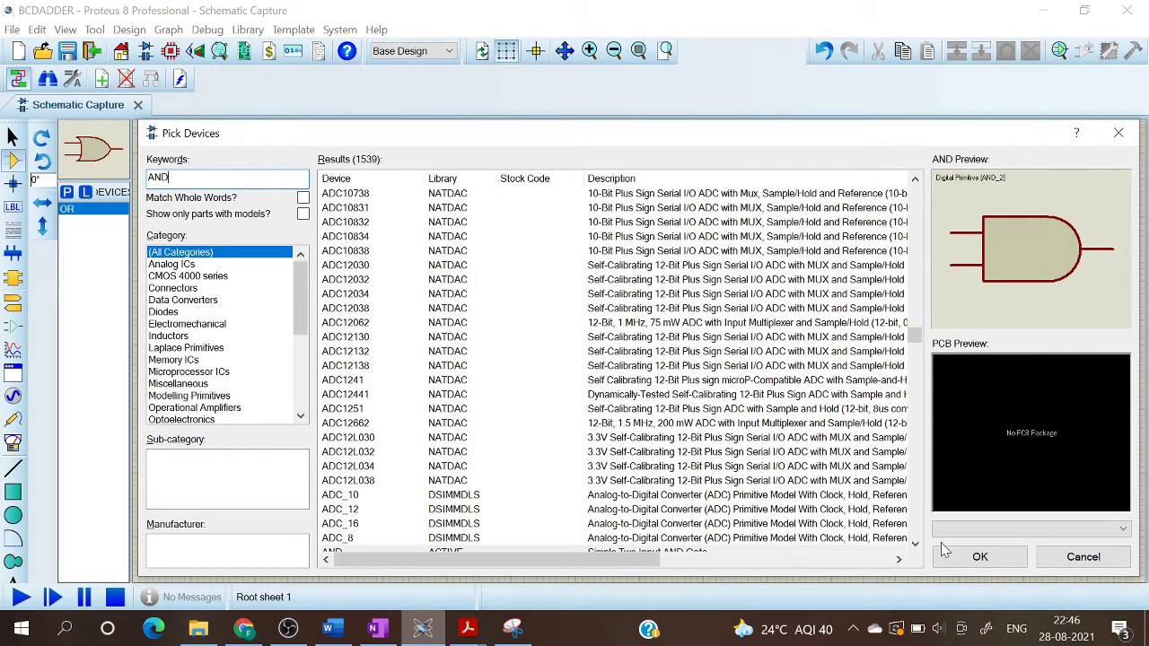
{"action": "left_click", "coordinate": [914, 545]}
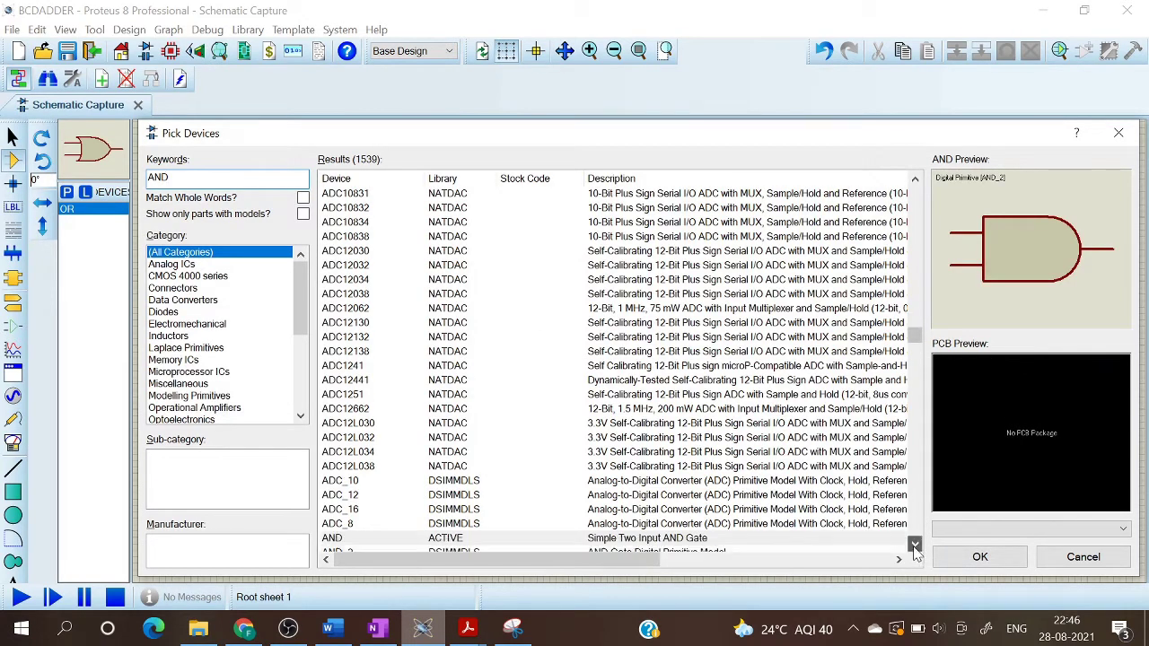
{"action": "double_click", "coordinate": [745, 542]}
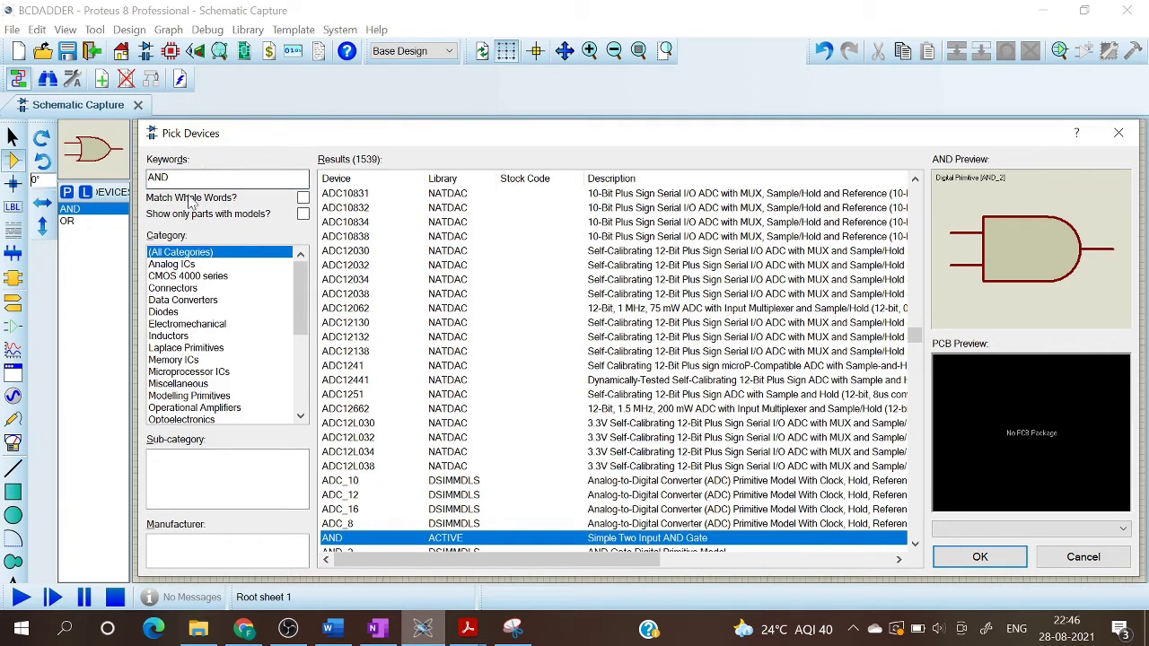
- Find 7483 and add the 74LS83 4-bit adder, and add LED-GREEN to the device list as well
{"action": "type", "text": "7"}
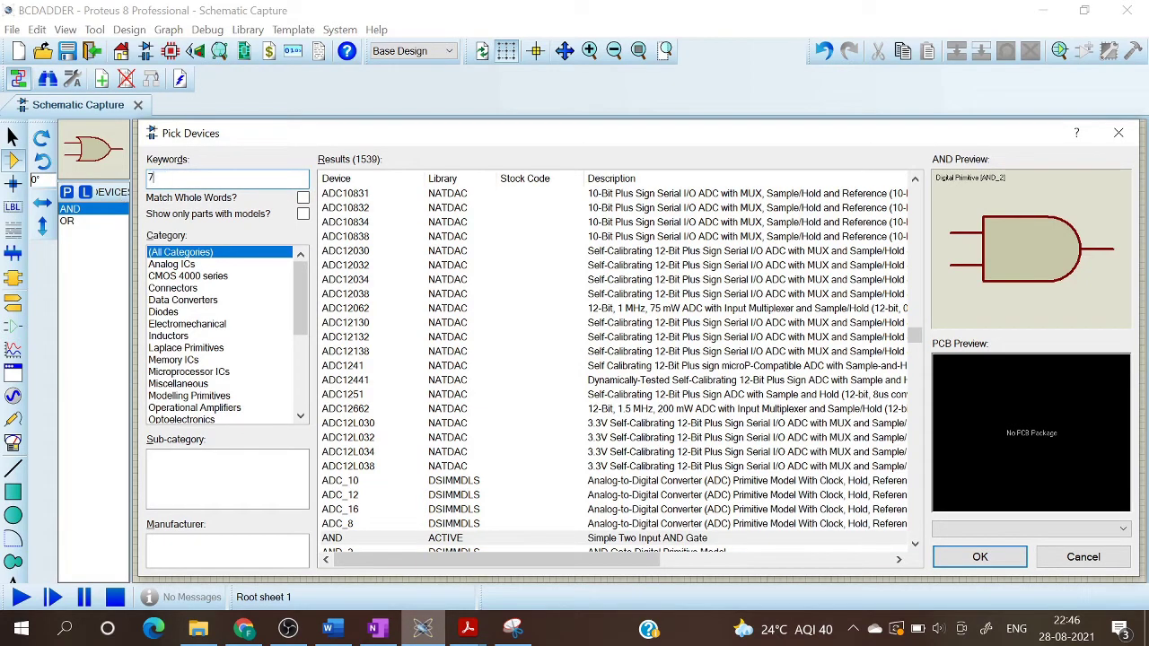
{"action": "type", "text": "483"}
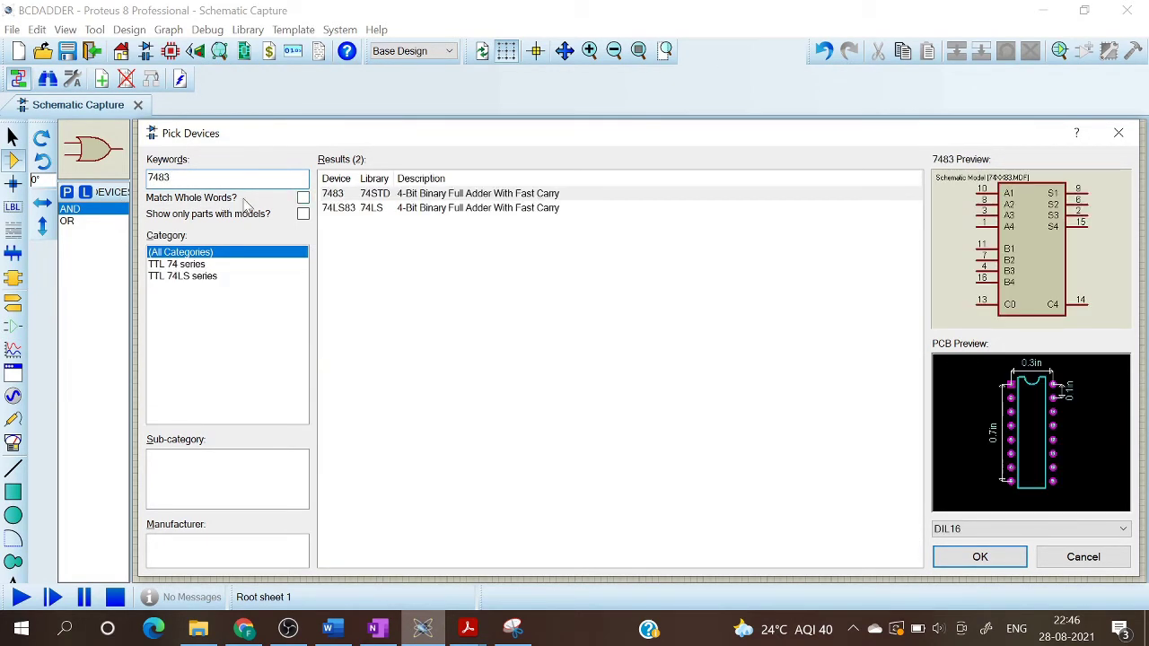
{"action": "left_click", "coordinate": [342, 209]}
{"action": "double_click", "coordinate": [342, 209]}
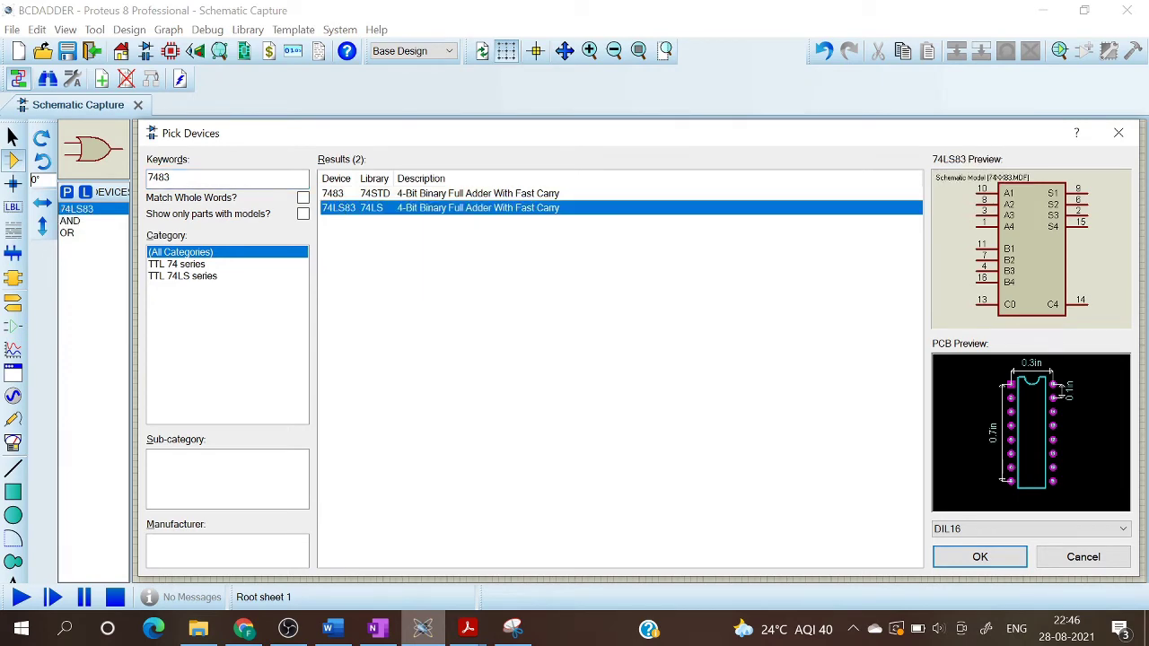
{"action": "type", "text": "LED-"}
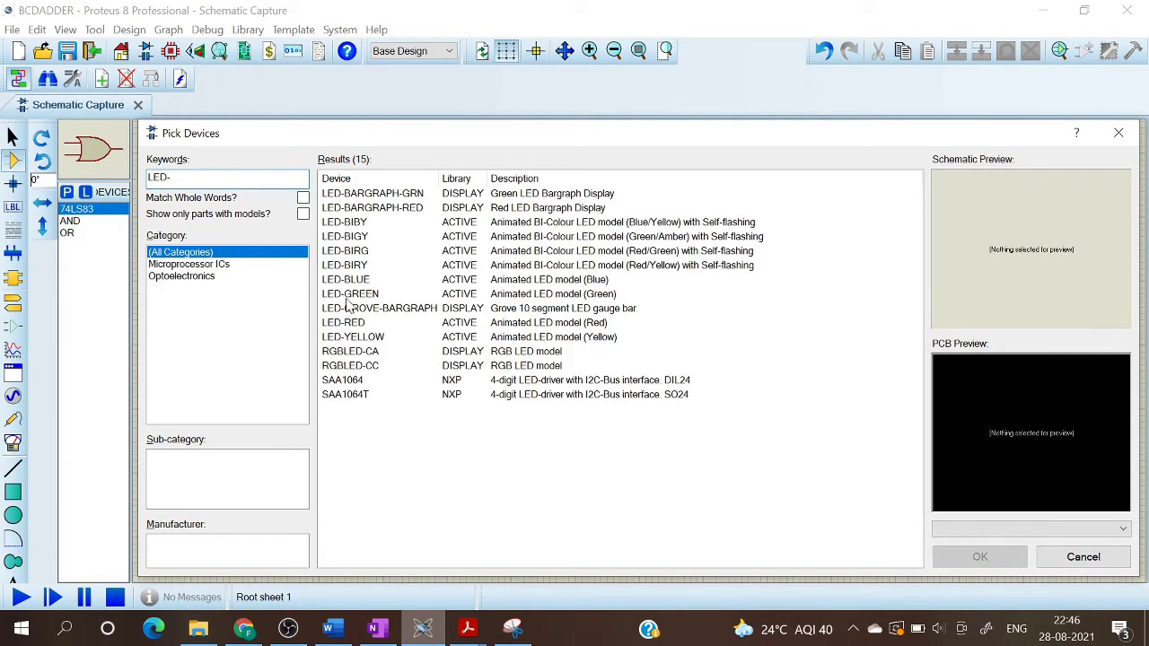
{"action": "double_click", "coordinate": [348, 297]}
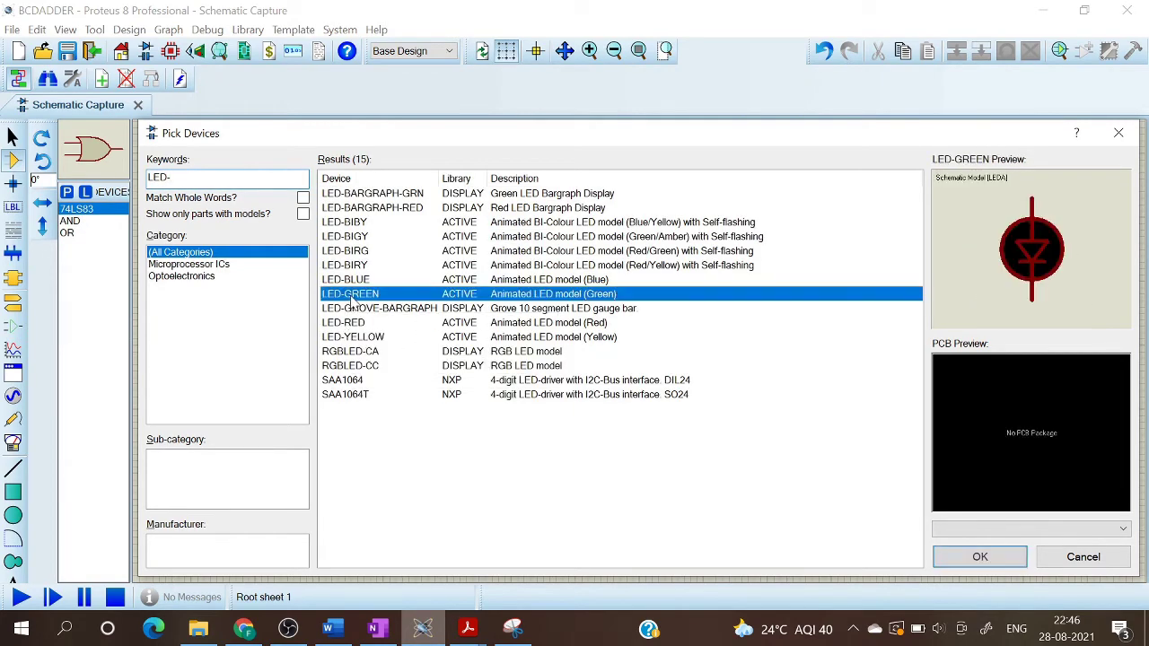
- Search for LOGIC TOGG, add LOGICTOGGLE to the device list and finish picking devices
{"action": "left_click", "coordinate": [224, 177]}
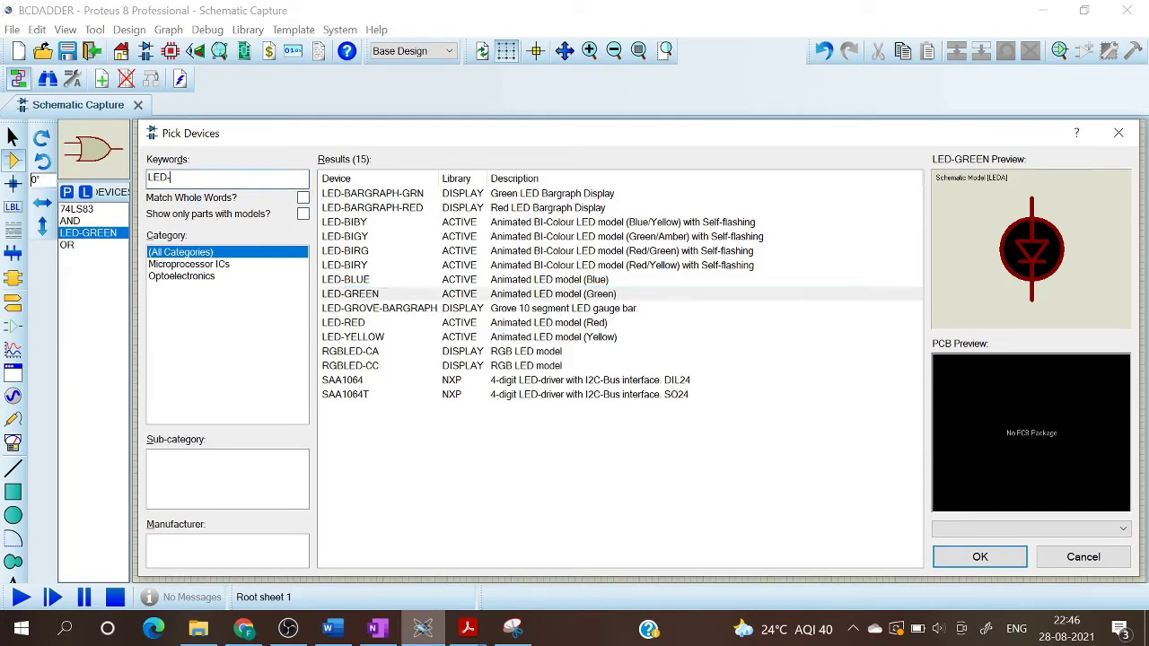
{"action": "key", "text": "ctrl+a"}
{"action": "type", "text": "L"}
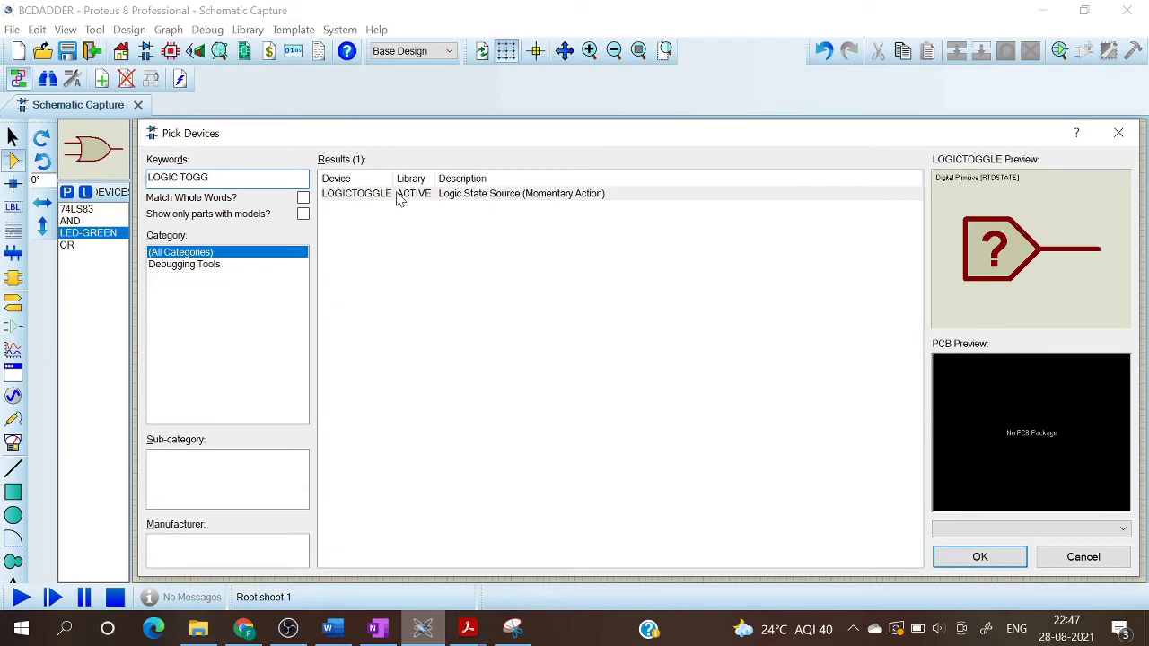
{"action": "double_click", "coordinate": [399, 199]}
{"action": "left_click", "coordinate": [981, 554]}
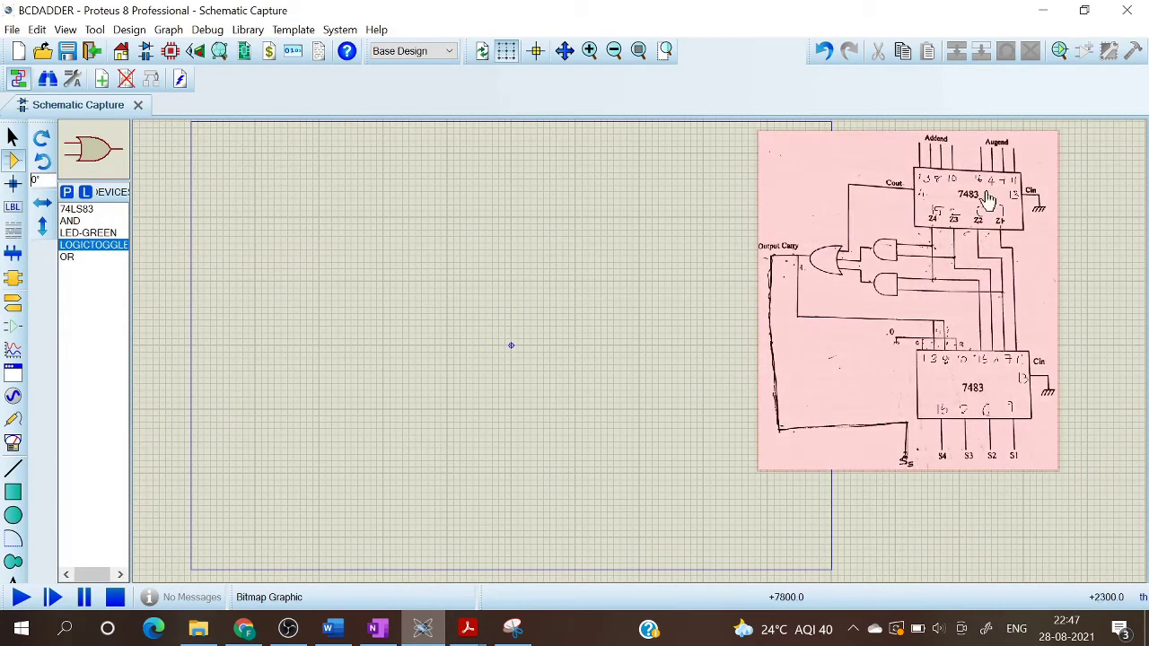
- Place a 74LS83 adder in the upper middle of the sheet, rotated clockwise, and shift it slightly upward
{"action": "left_click", "coordinate": [89, 209]}
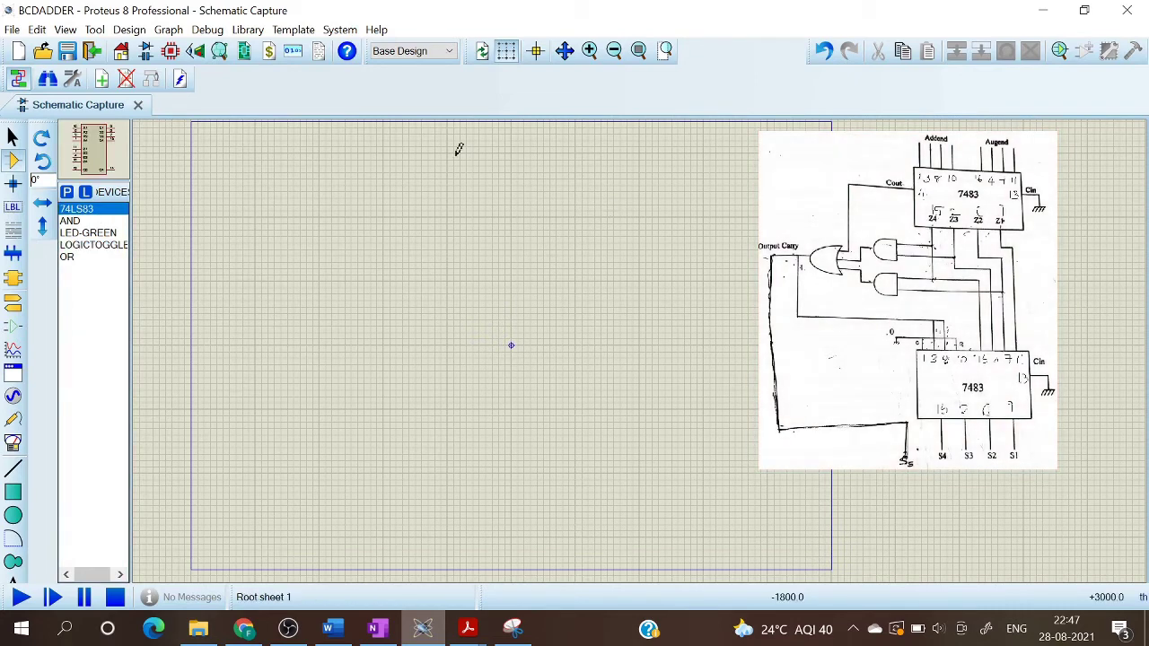
{"action": "left_click", "coordinate": [454, 202]}
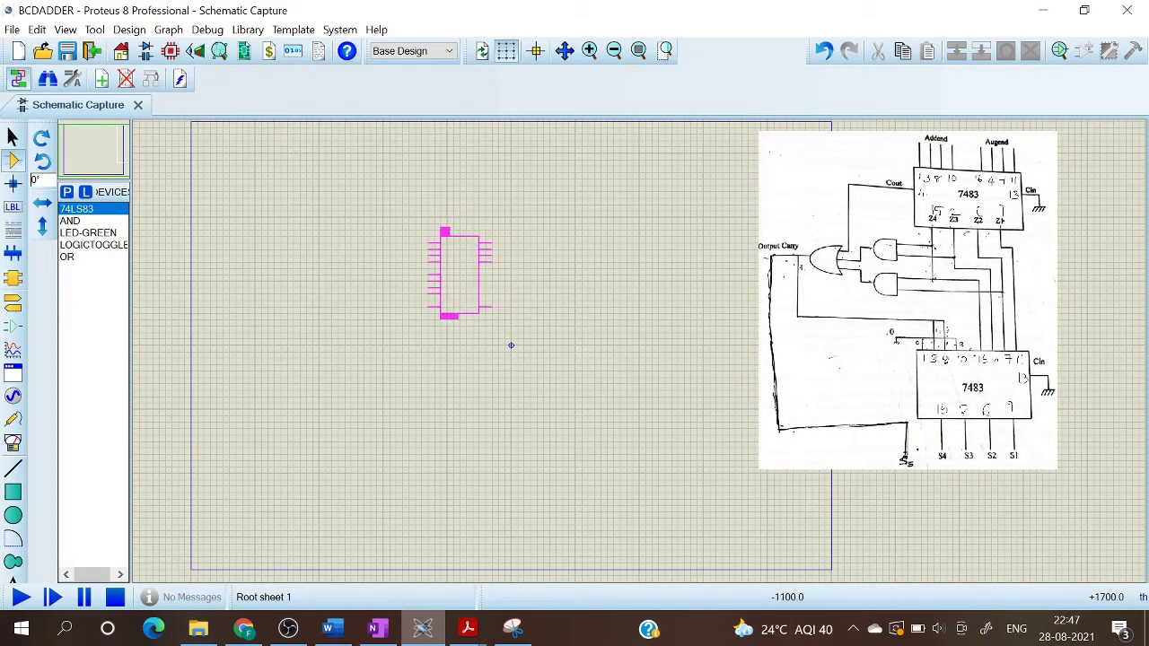
{"action": "left_click", "coordinate": [438, 232]}
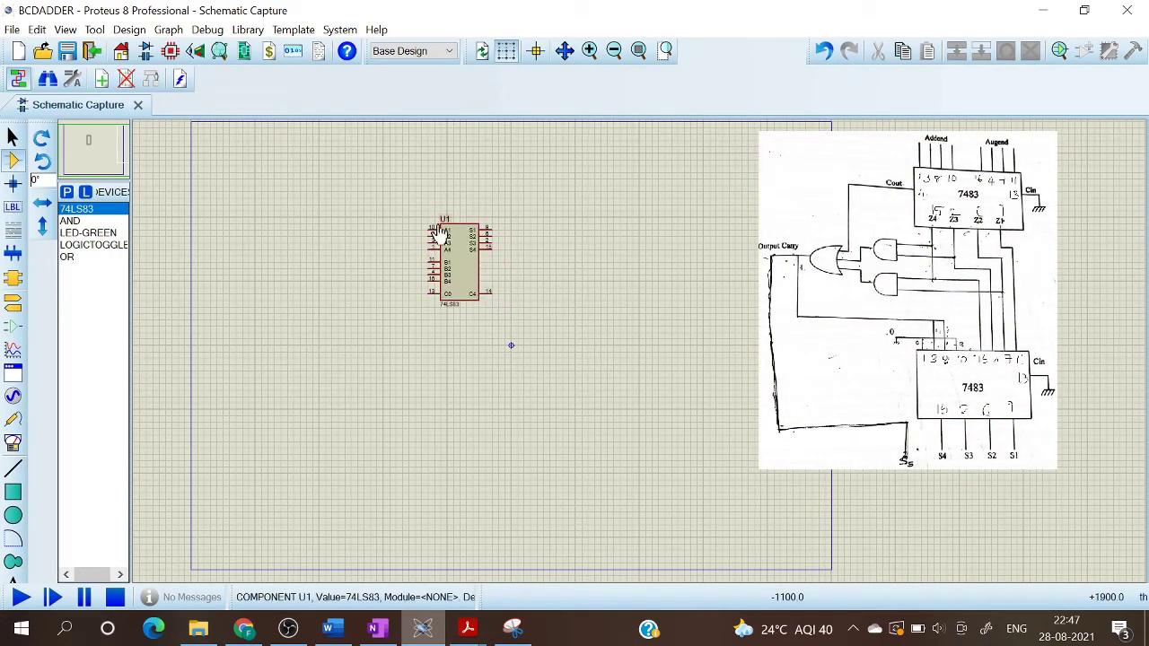
{"action": "right_click", "coordinate": [467, 262]}
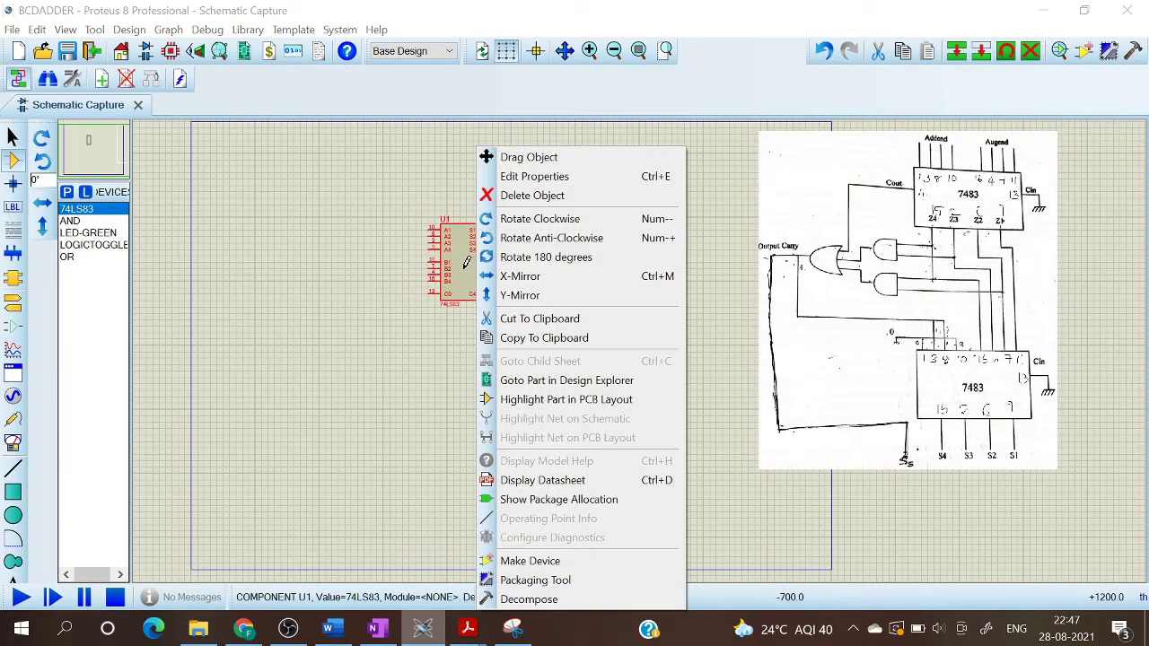
{"action": "left_click", "coordinate": [511, 219]}
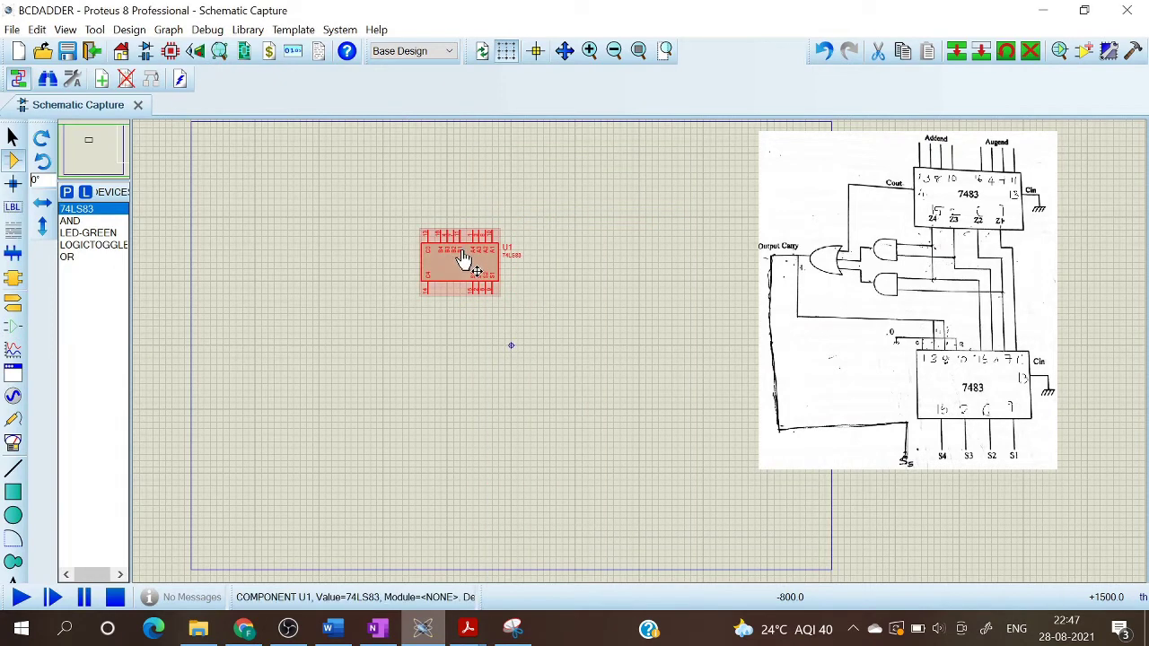
{"action": "left_click_drag", "start_coordinate": [464, 261], "coordinate": [462, 225]}
{"action": "double_click", "coordinate": [459, 218]}
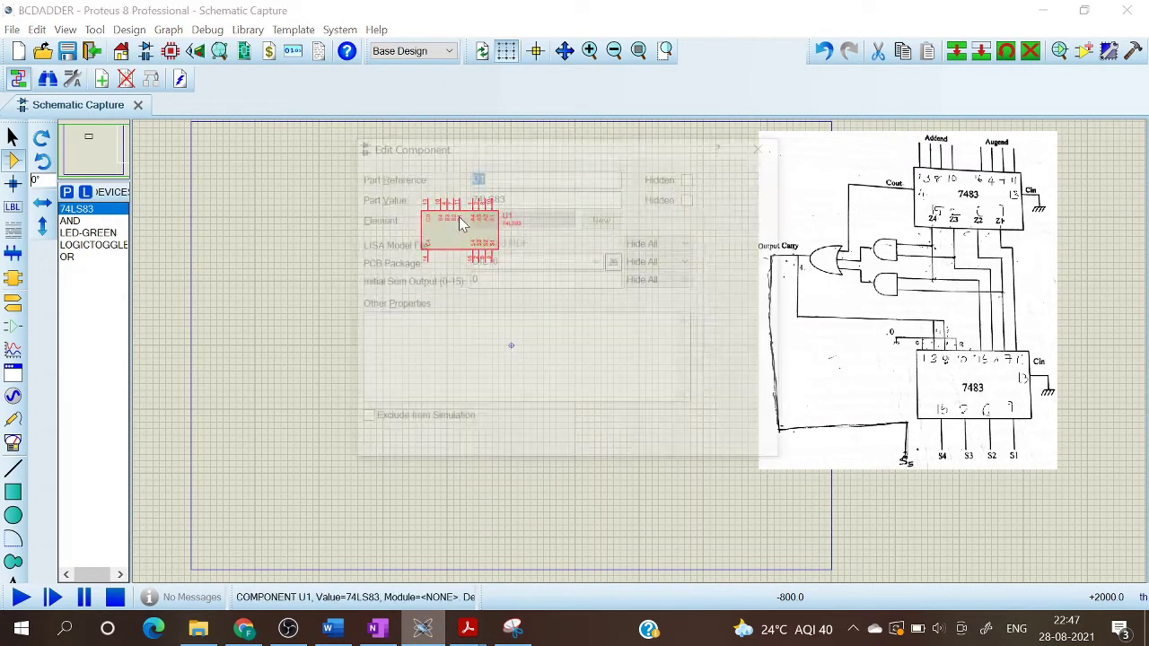
{"action": "left_click", "coordinate": [748, 178]}
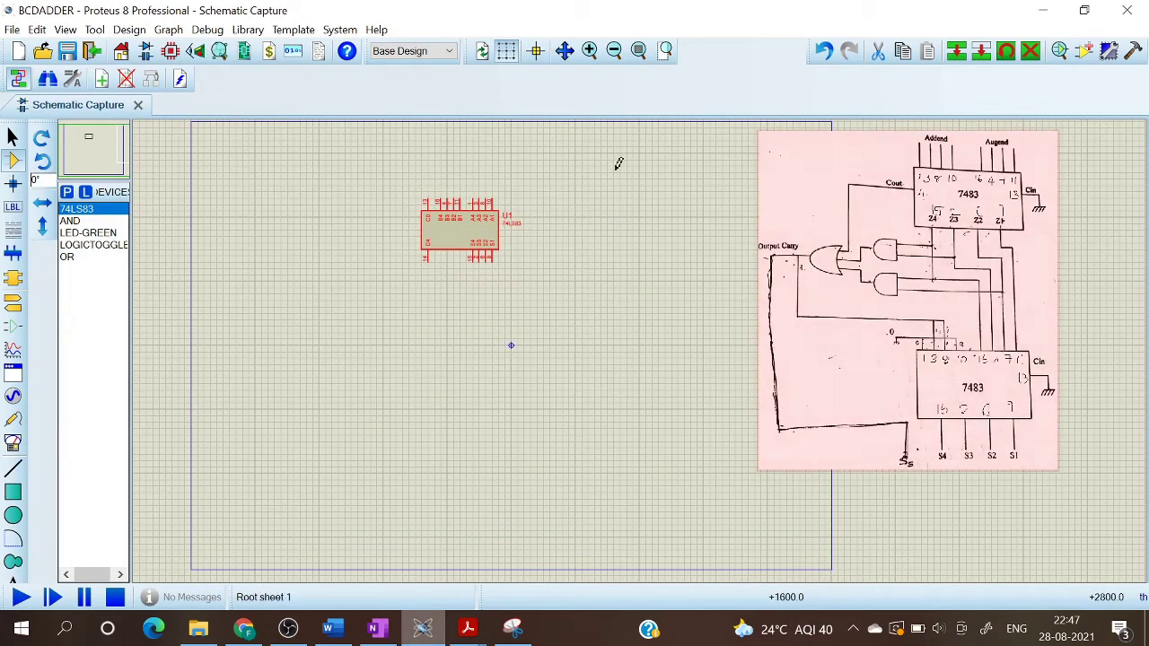
- Place a LOGICTOGGLE above the adder's C0 pin and rotate it clockwise so its pin points down
{"action": "left_click", "coordinate": [87, 245]}
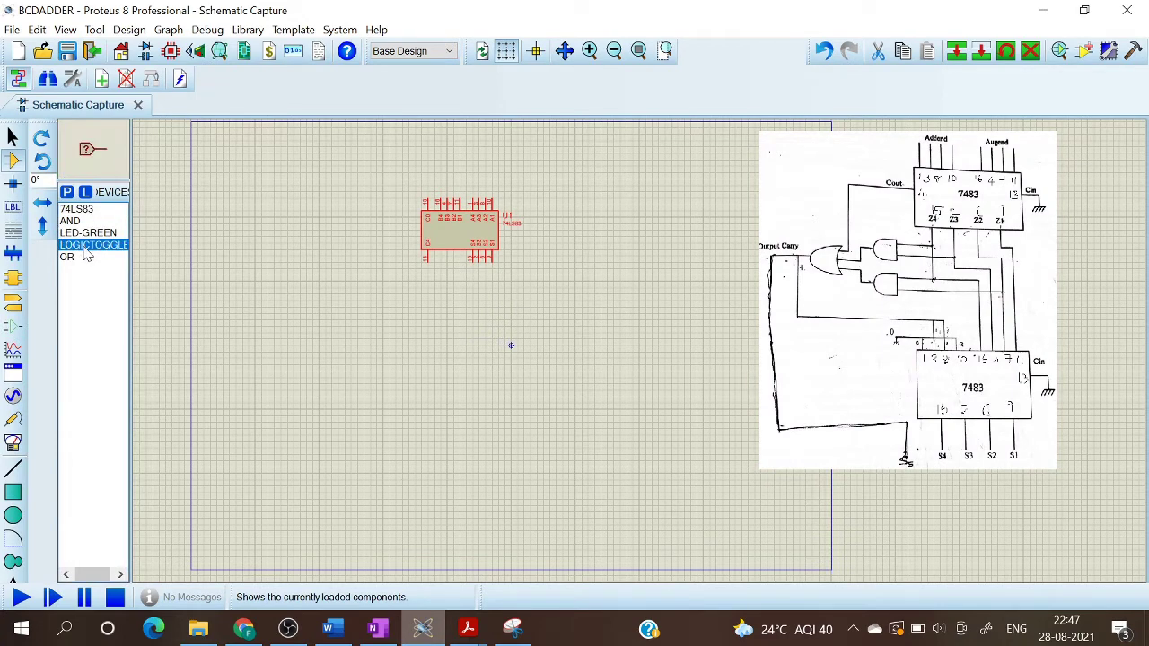
{"action": "left_click", "coordinate": [399, 144]}
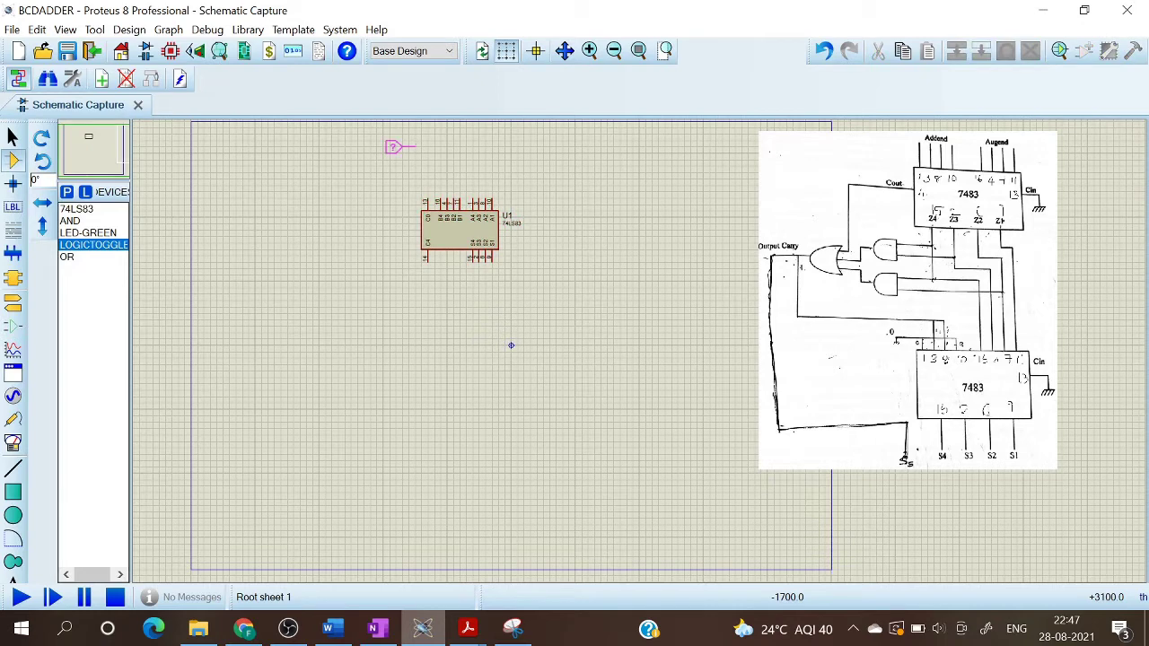
{"action": "left_click", "coordinate": [406, 142]}
{"action": "right_click", "coordinate": [420, 153]}
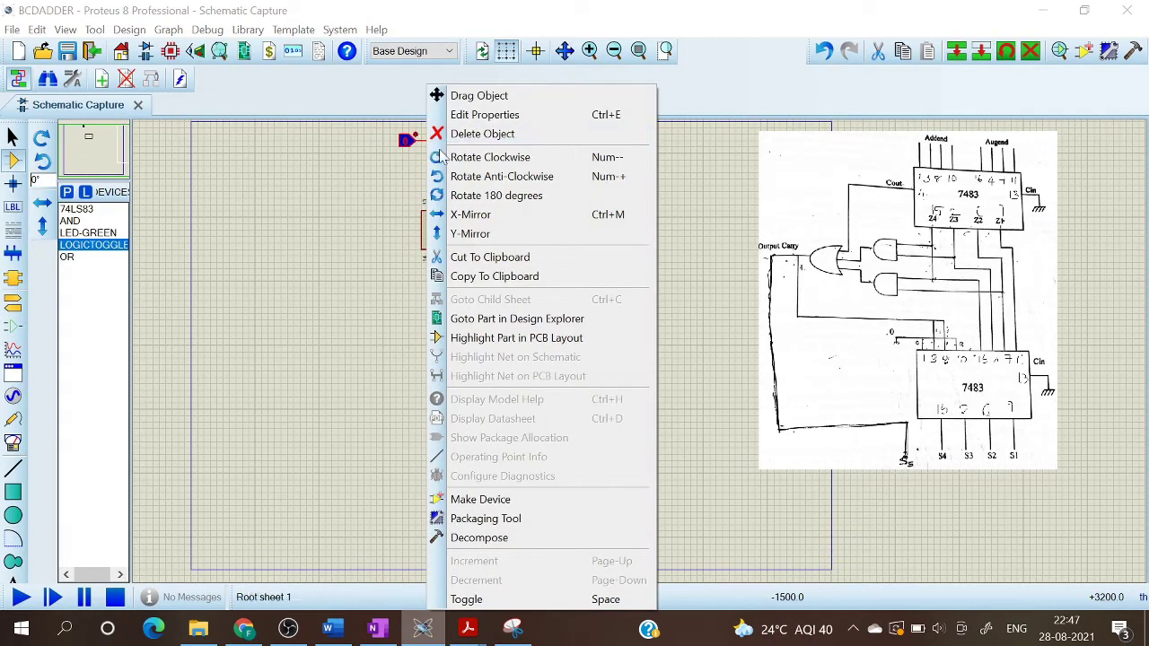
{"action": "left_click", "coordinate": [443, 157]}
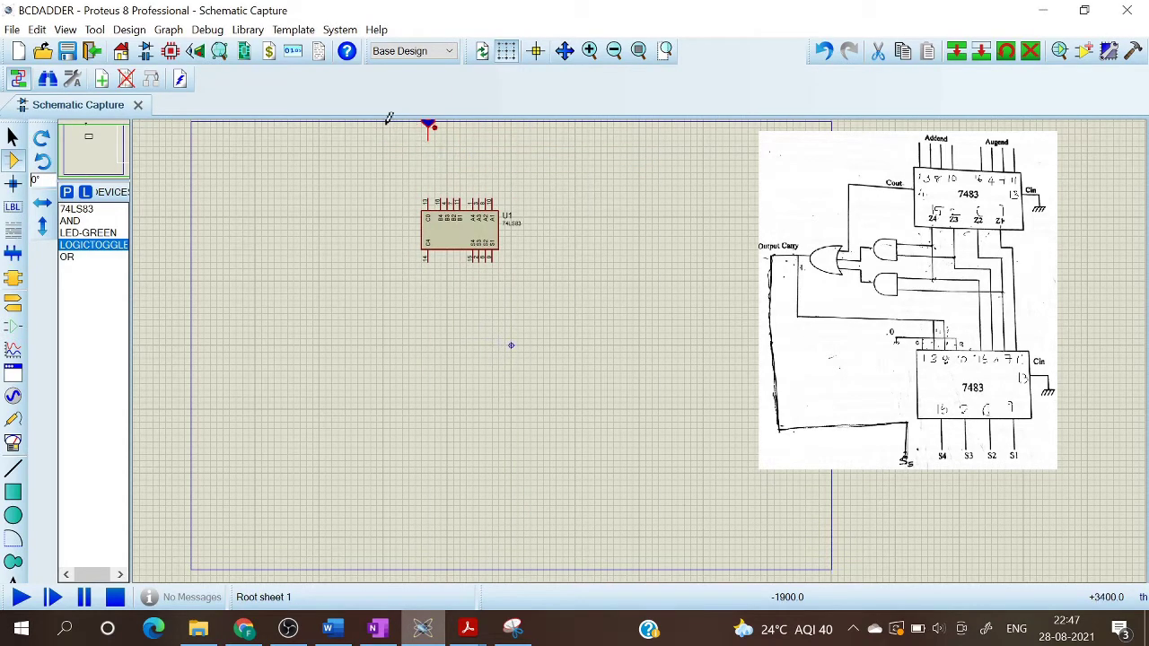
- Block-copy the logic toggle above the adder and place three copies in a row to its left
{"action": "left_click", "coordinate": [90, 154]}
{"action": "left_click_drag", "start_coordinate": [90, 154], "coordinate": [91, 153]}
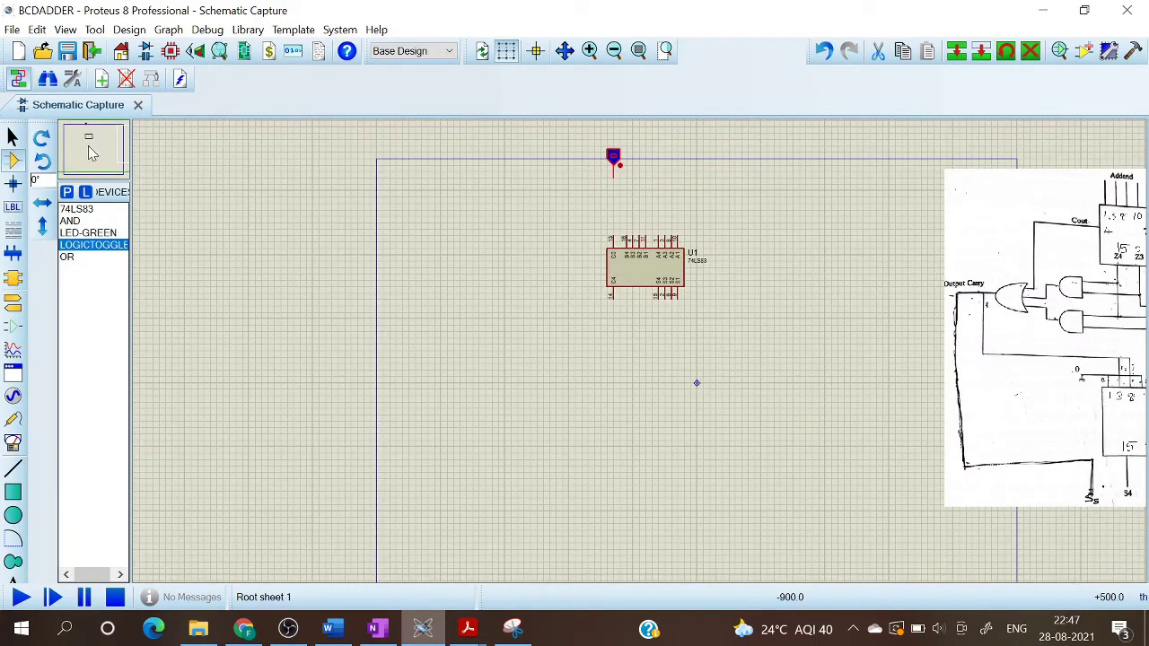
{"action": "left_click", "coordinate": [587, 160]}
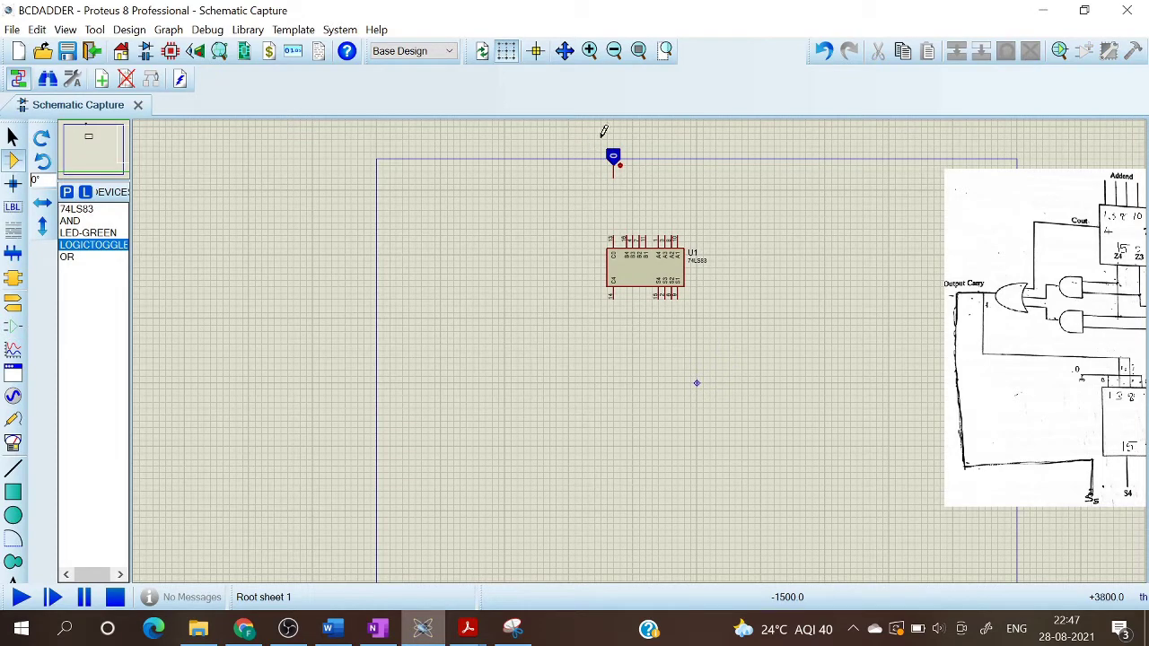
{"action": "left_click", "coordinate": [621, 163]}
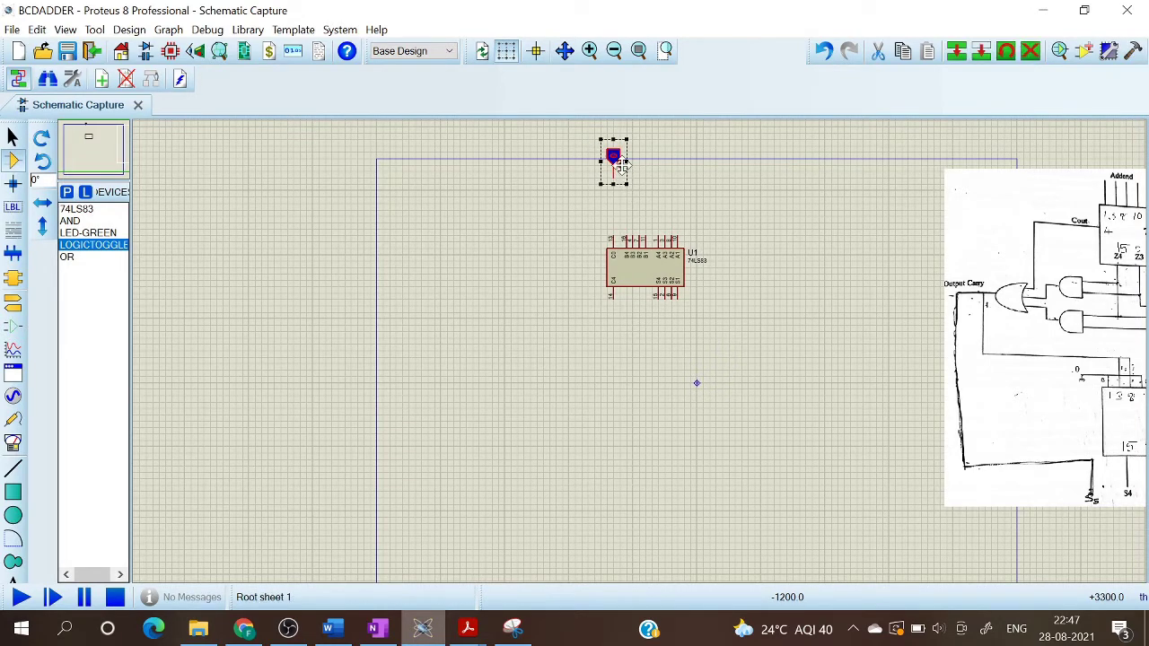
{"action": "right_click", "coordinate": [621, 164]}
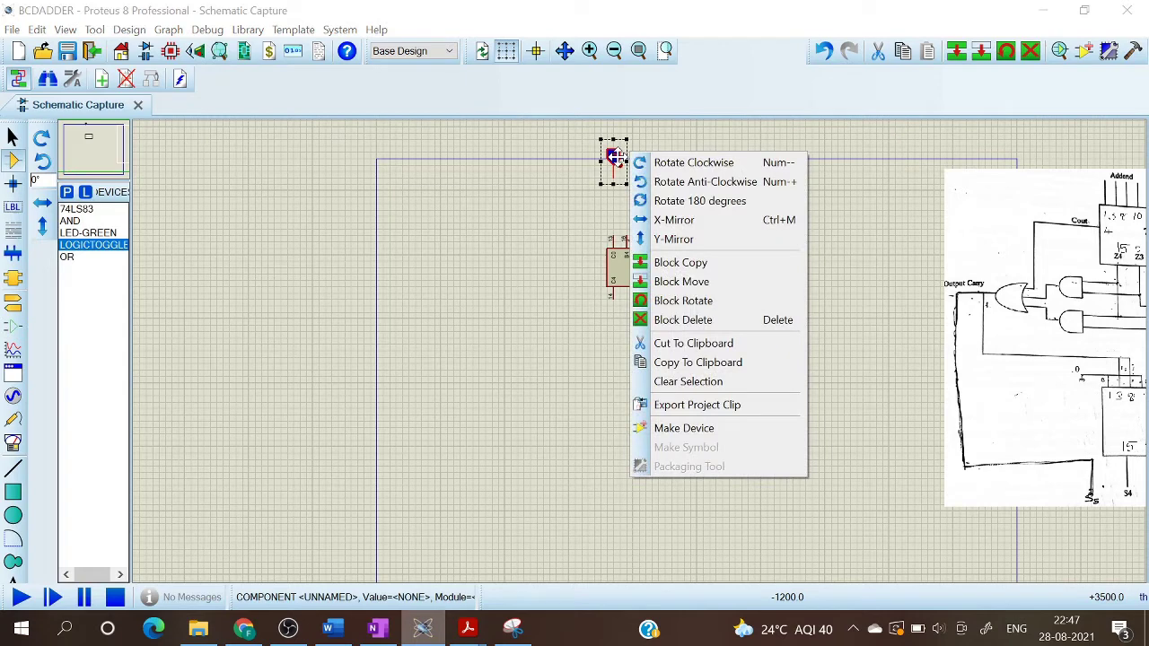
{"action": "left_click", "coordinate": [680, 263]}
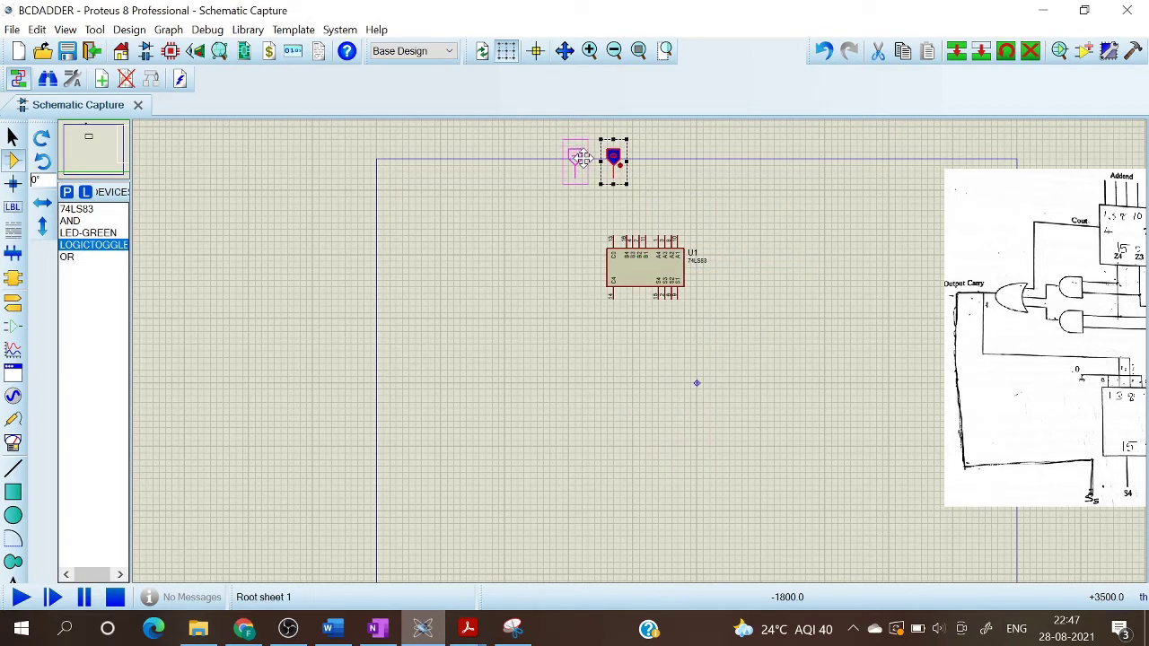
{"action": "left_click", "coordinate": [576, 159]}
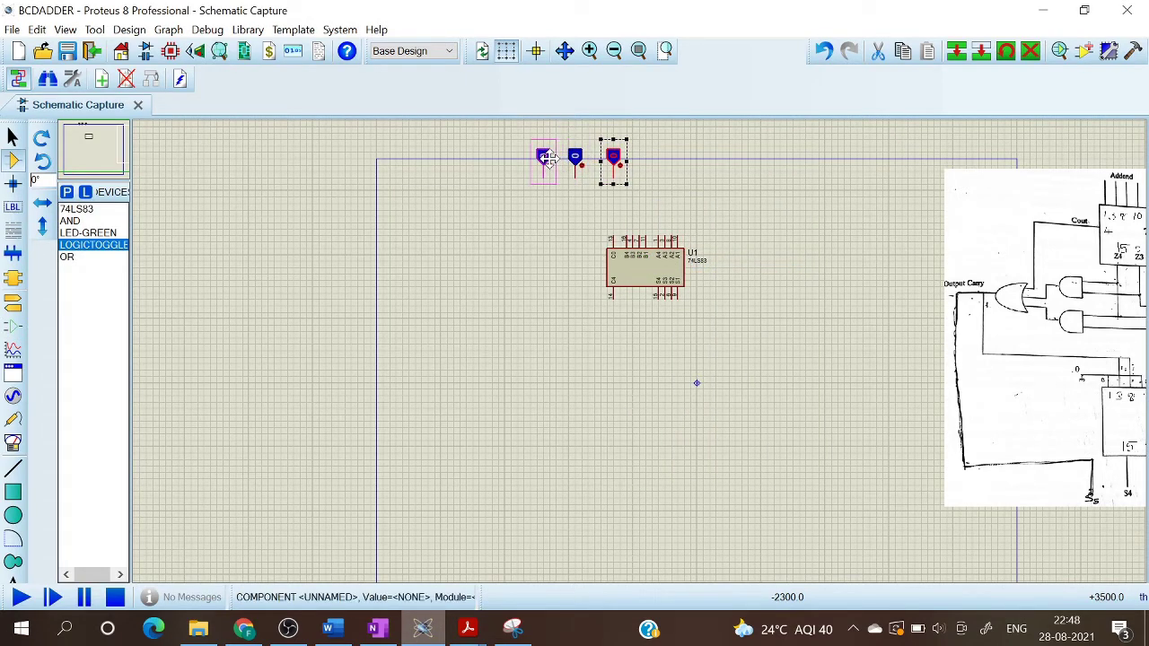
{"action": "left_click", "coordinate": [543, 158]}
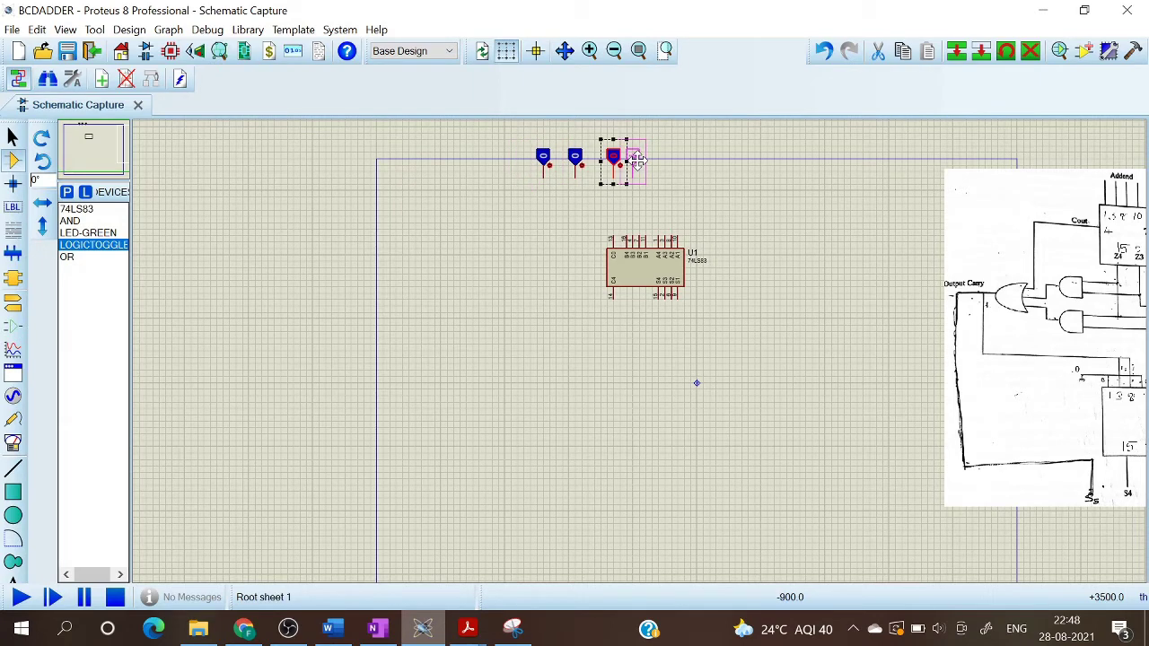
{"action": "left_click", "coordinate": [526, 159]}
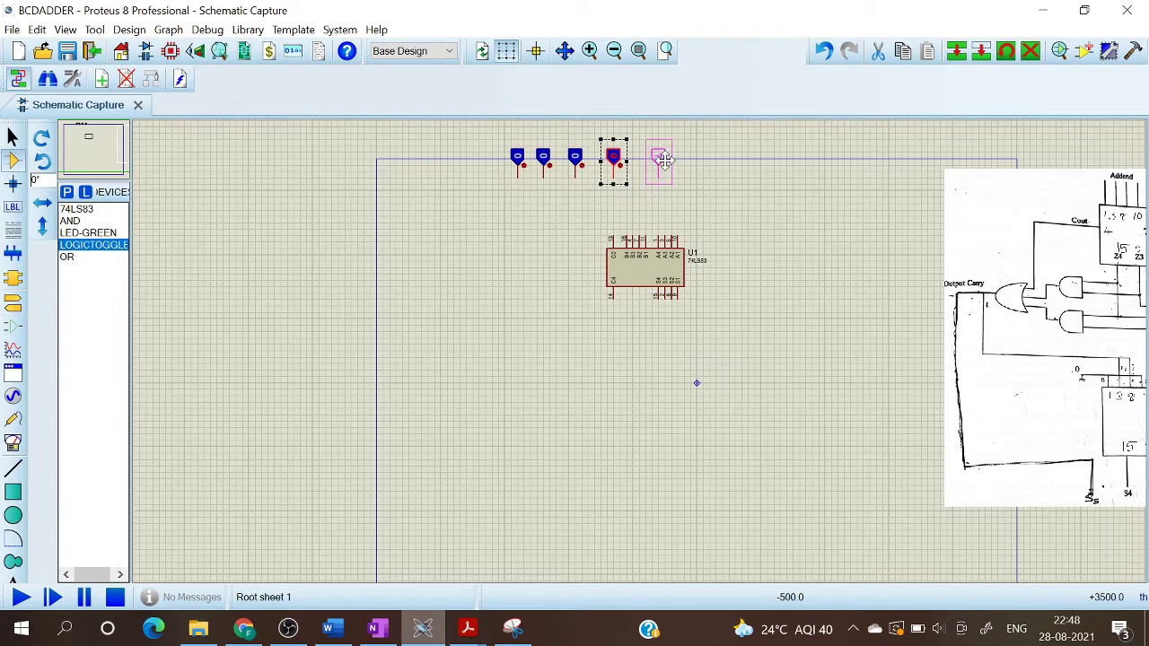
- Place four more copies of the logic toggle to the right of the original, above the adder's A inputs
{"action": "left_click", "coordinate": [662, 160]}
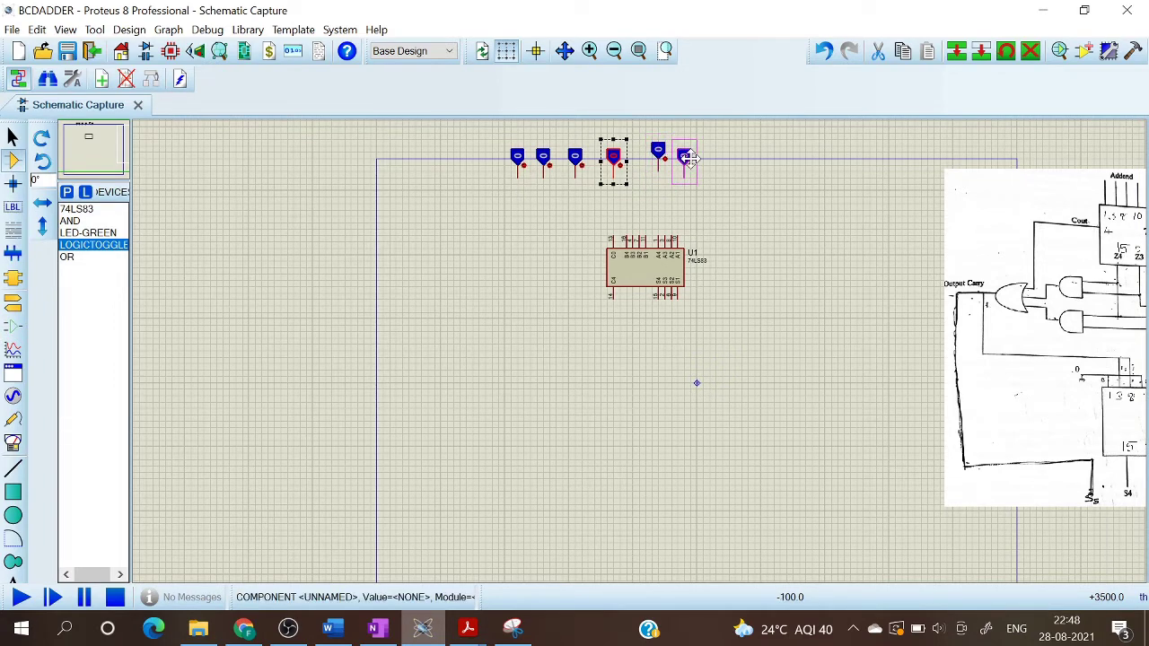
{"action": "left_click", "coordinate": [687, 159]}
{"action": "left_click", "coordinate": [716, 159]}
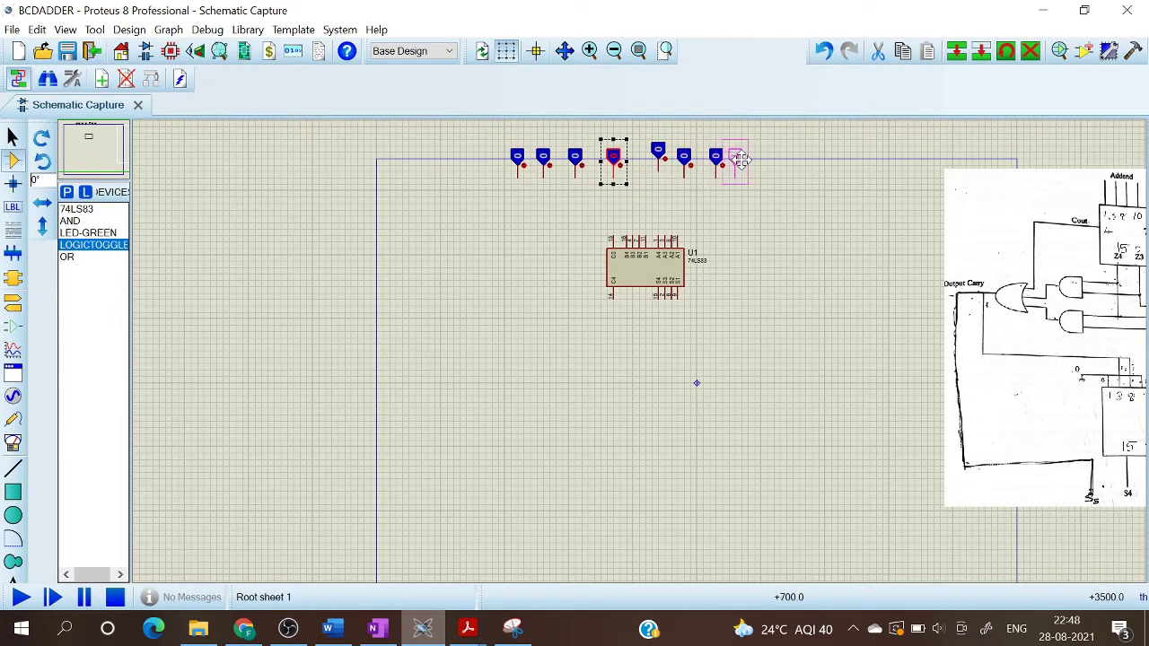
{"action": "left_click", "coordinate": [742, 160]}
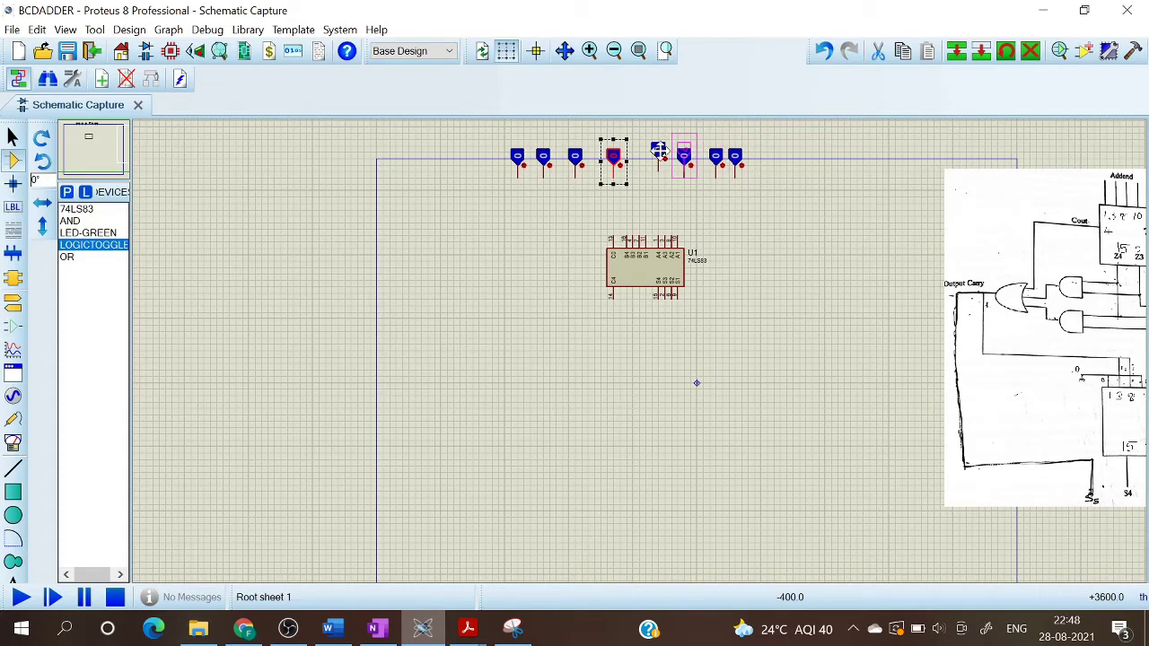
- End the block copying, deleting the original selected toggle and the stray copy below the left end of the row
{"action": "left_click", "coordinate": [506, 191]}
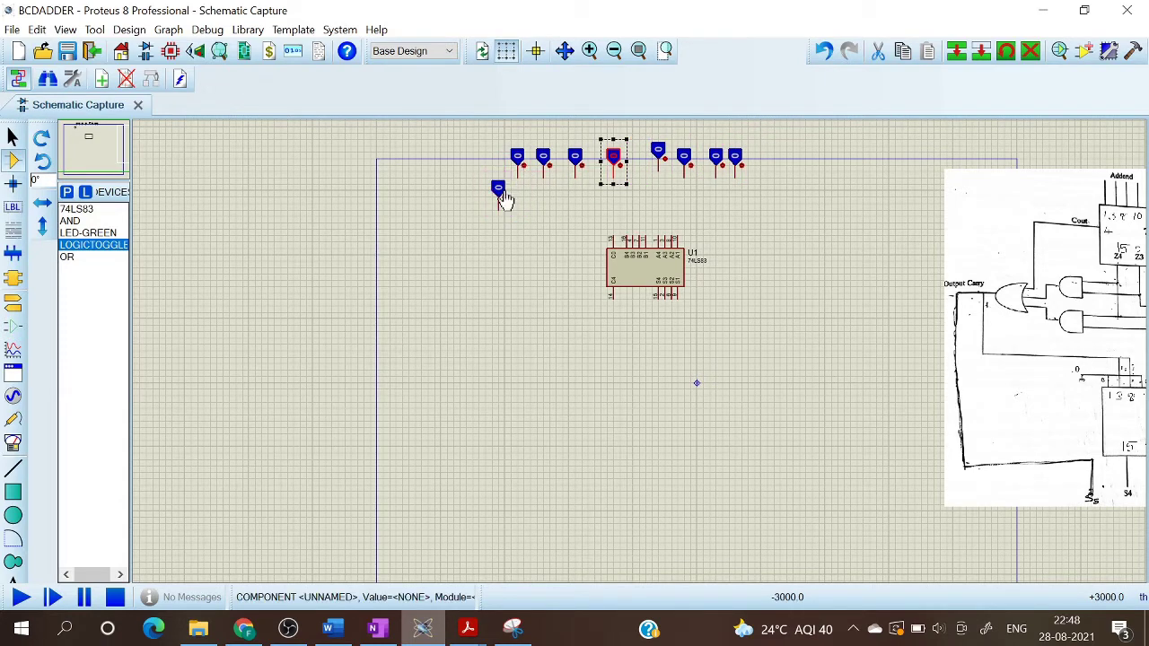
{"action": "key", "text": "Delete"}
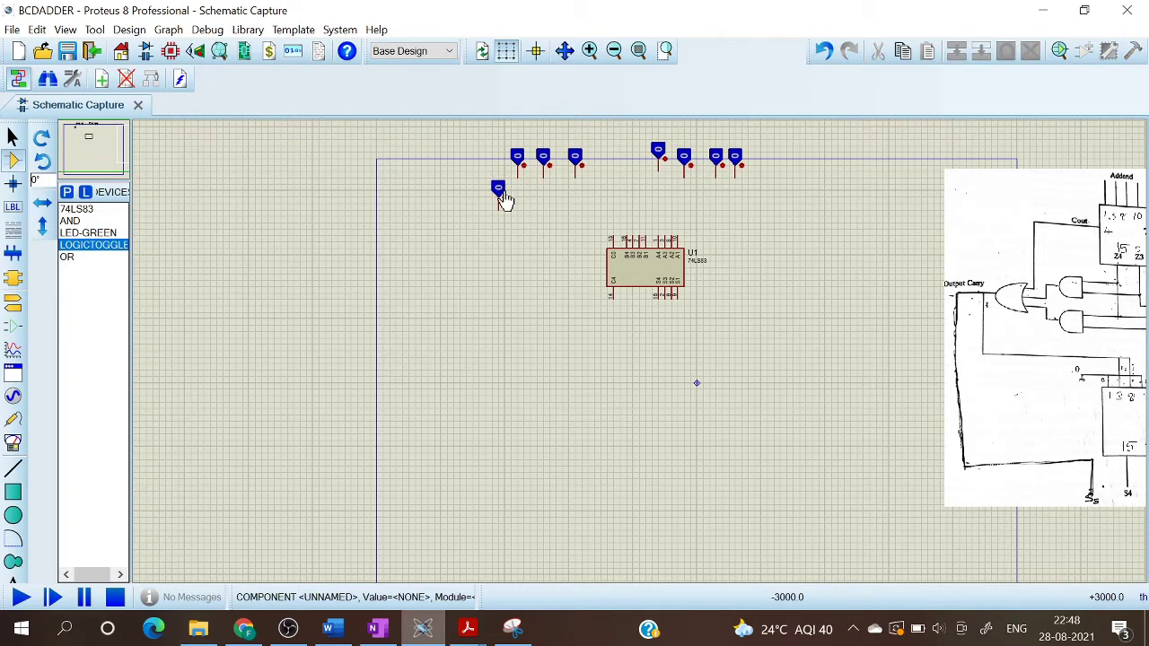
{"action": "right_click", "coordinate": [500, 196]}
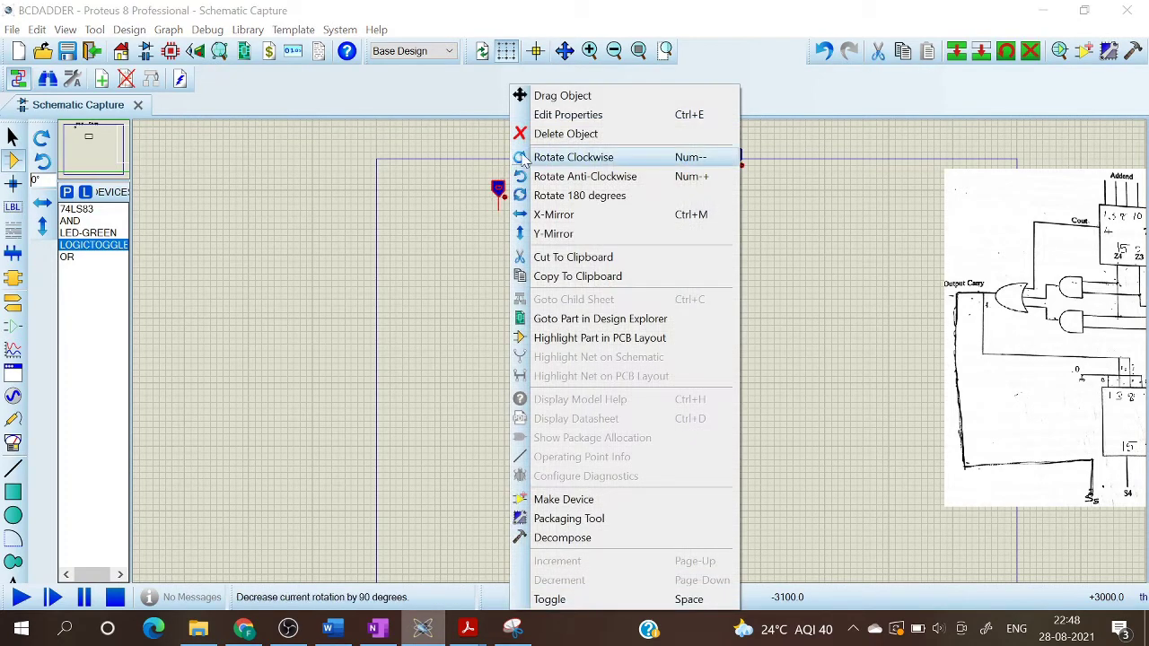
{"action": "left_click", "coordinate": [535, 136]}
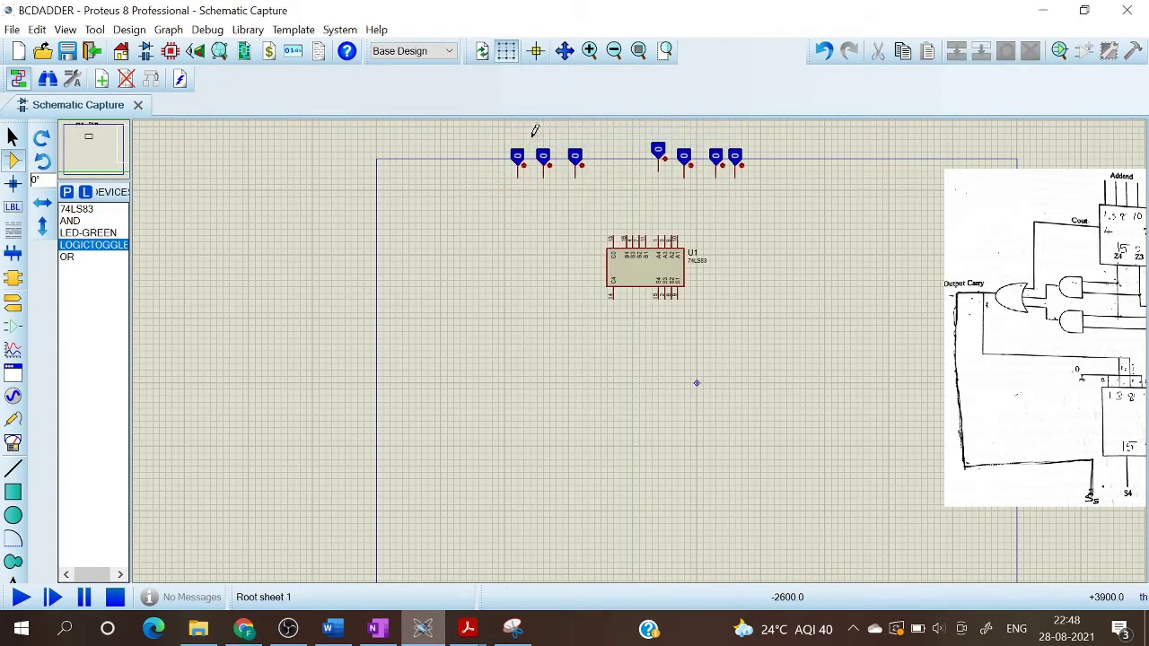
- Place a new LOGICTOGGLE, rotate it clockwise and move it into the row as the fourth toggle from the left
{"action": "left_click", "coordinate": [594, 153]}
{"action": "left_click", "coordinate": [617, 152]}
{"action": "right_click", "coordinate": [621, 165]}
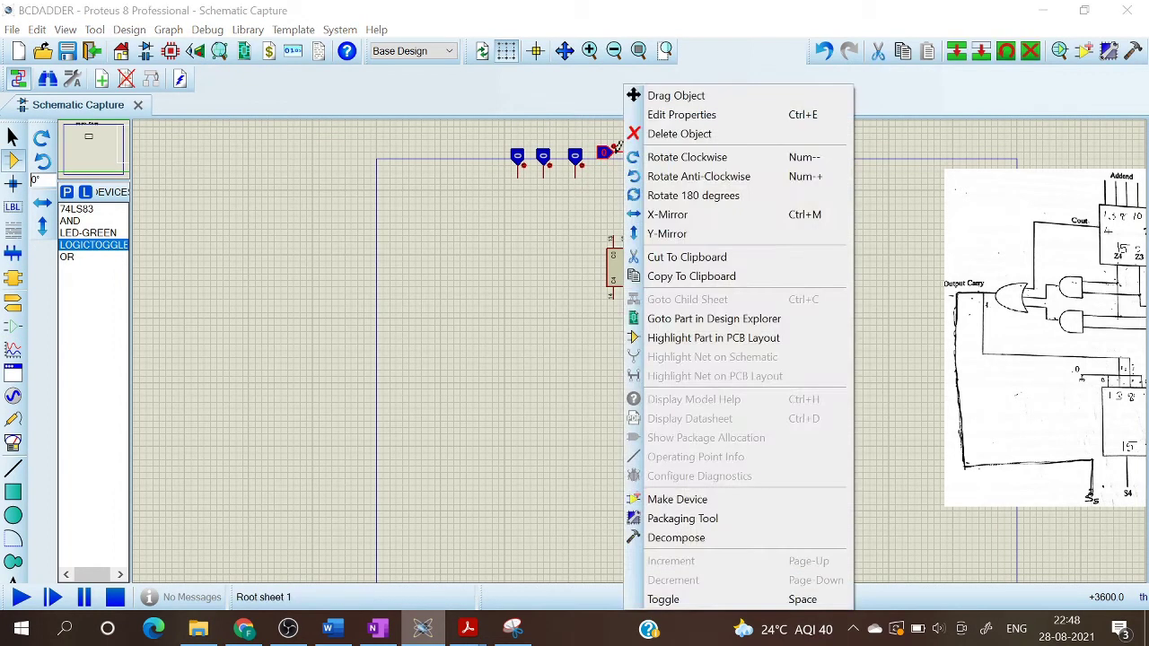
{"action": "left_click", "coordinate": [634, 158]}
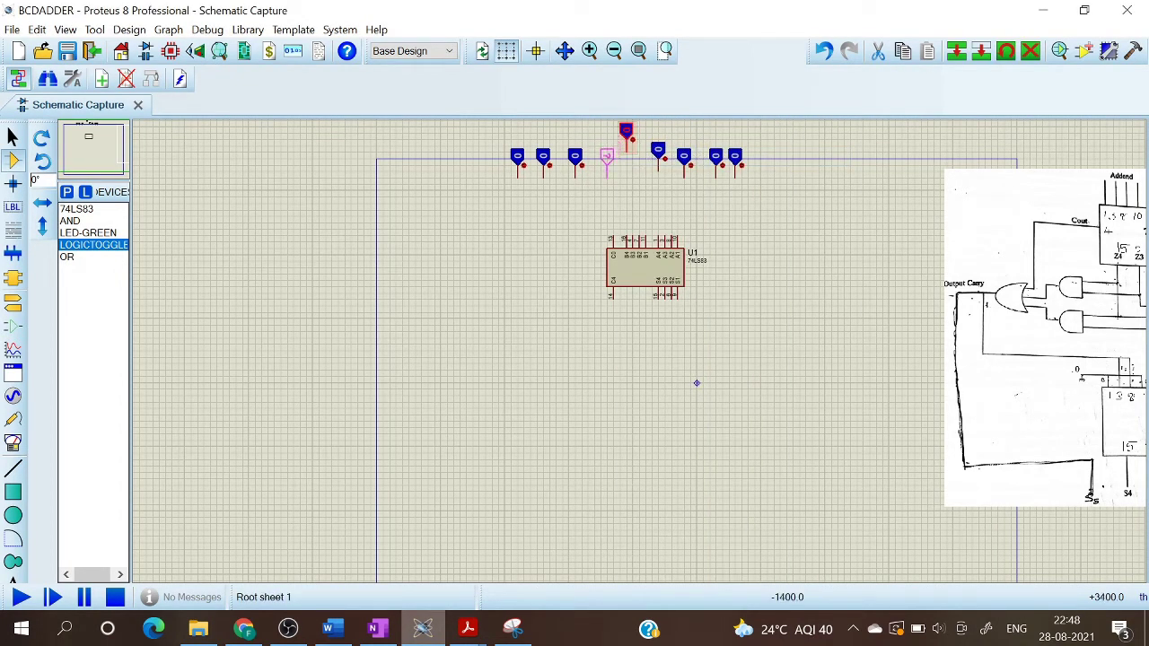
{"action": "double_click", "coordinate": [608, 162]}
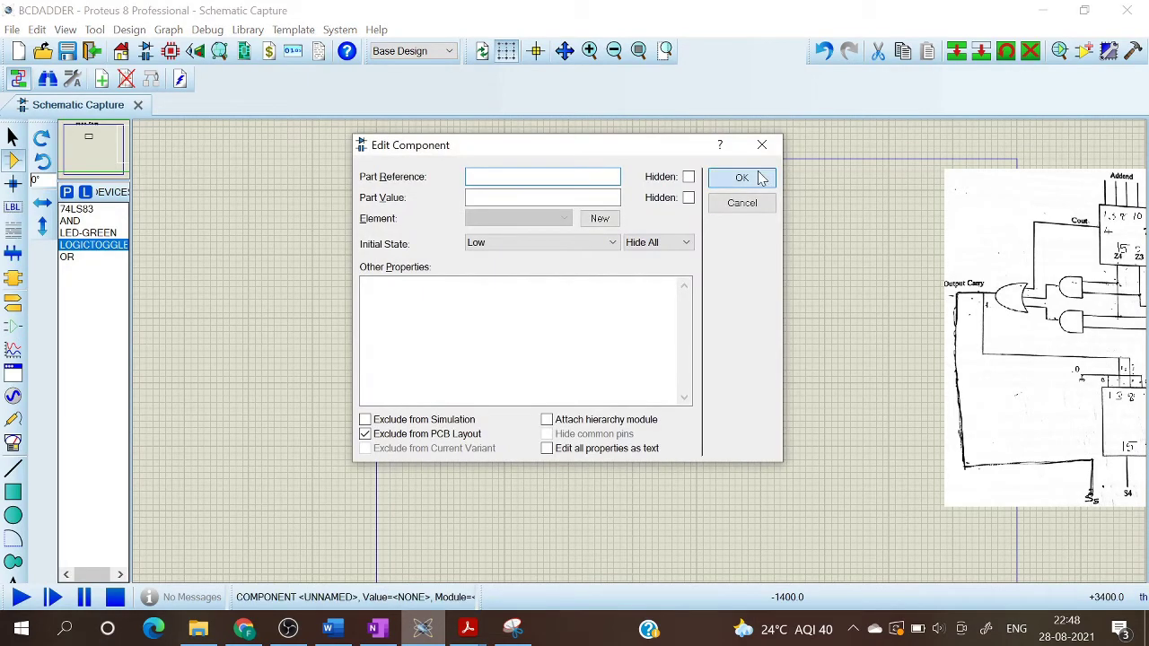
{"action": "left_click", "coordinate": [760, 177]}
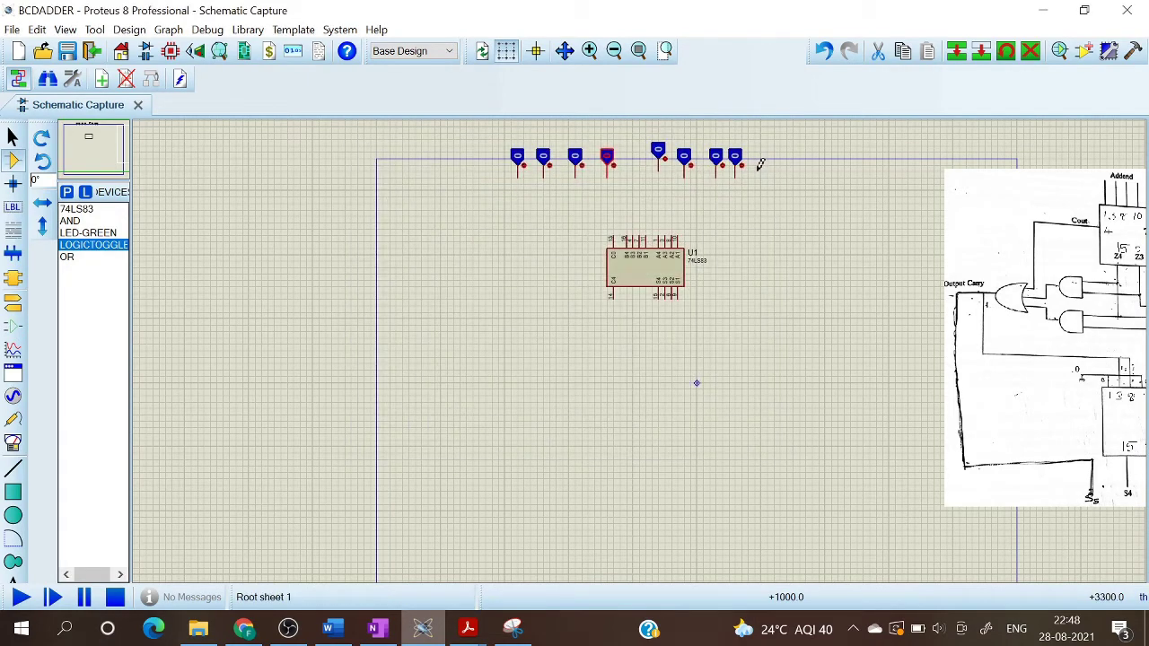
- Wire the four left toggles, from left to right, to pins B4, B3, B2 and B1 of adder U1
{"action": "left_click", "coordinate": [519, 172]}
{"action": "left_click", "coordinate": [627, 227]}
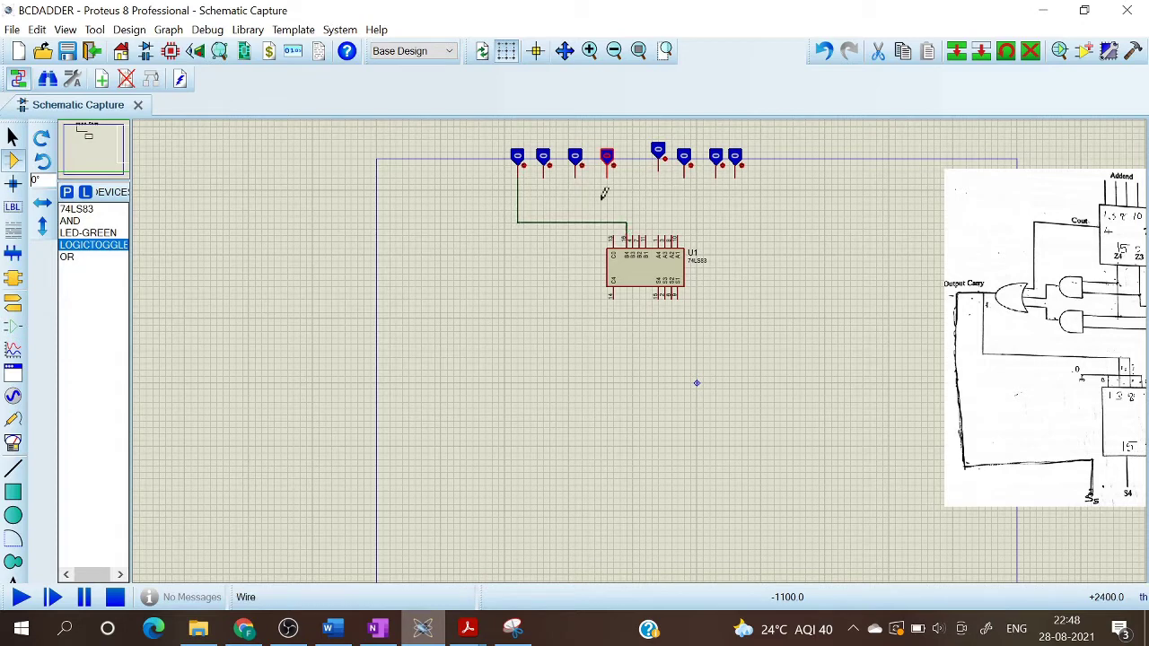
{"action": "left_click", "coordinate": [543, 171]}
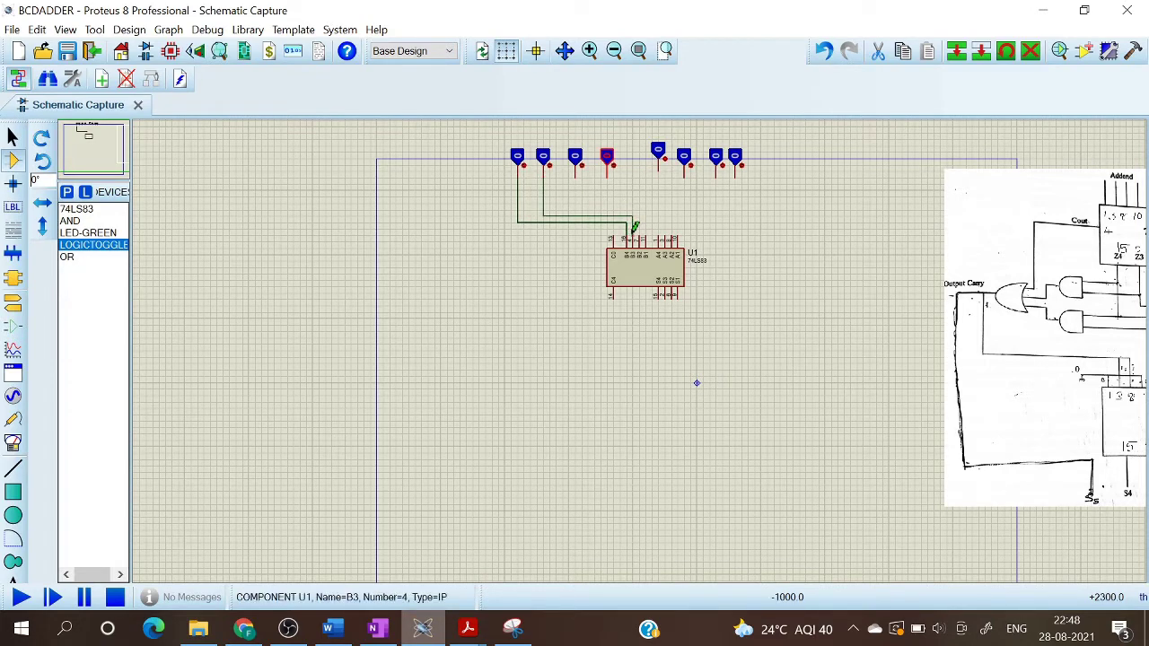
{"action": "left_click", "coordinate": [634, 227]}
{"action": "left_click", "coordinate": [577, 173]}
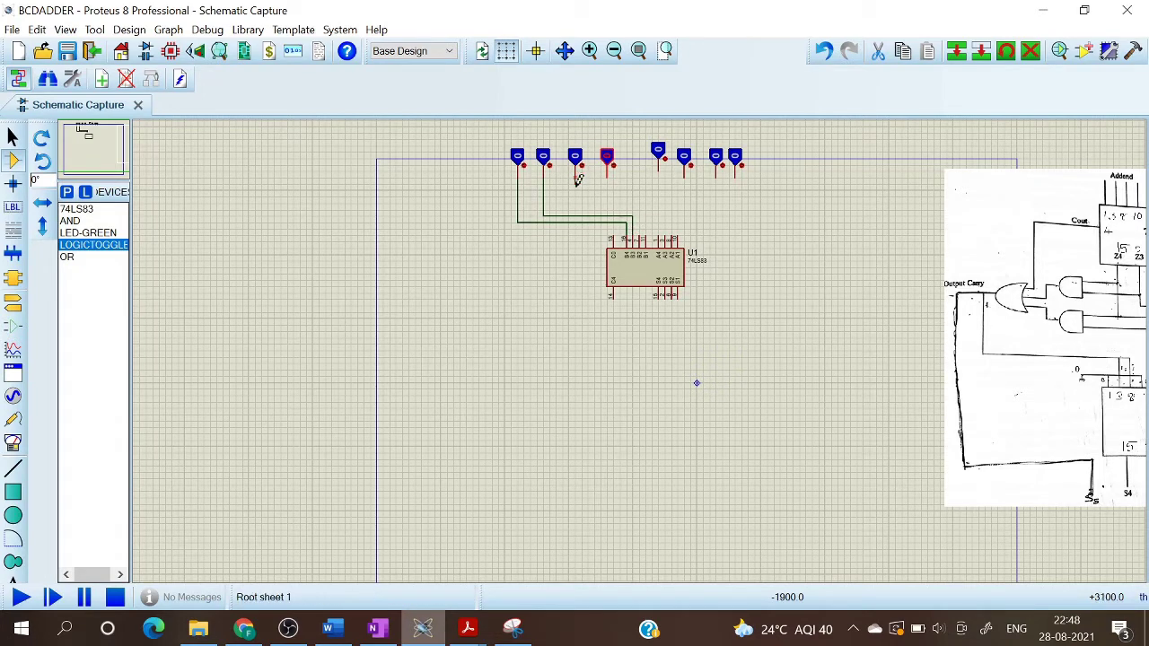
{"action": "left_click", "coordinate": [639, 222]}
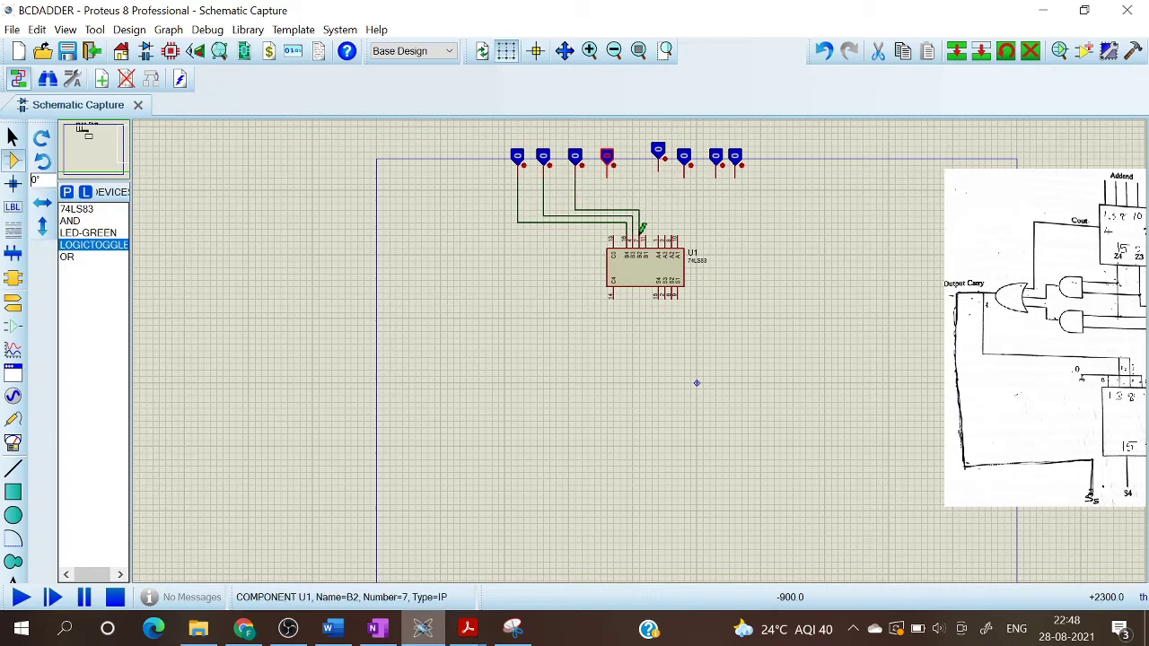
{"action": "left_click_drag", "start_coordinate": [609, 186], "coordinate": [614, 200]}
{"action": "left_click", "coordinate": [608, 168]}
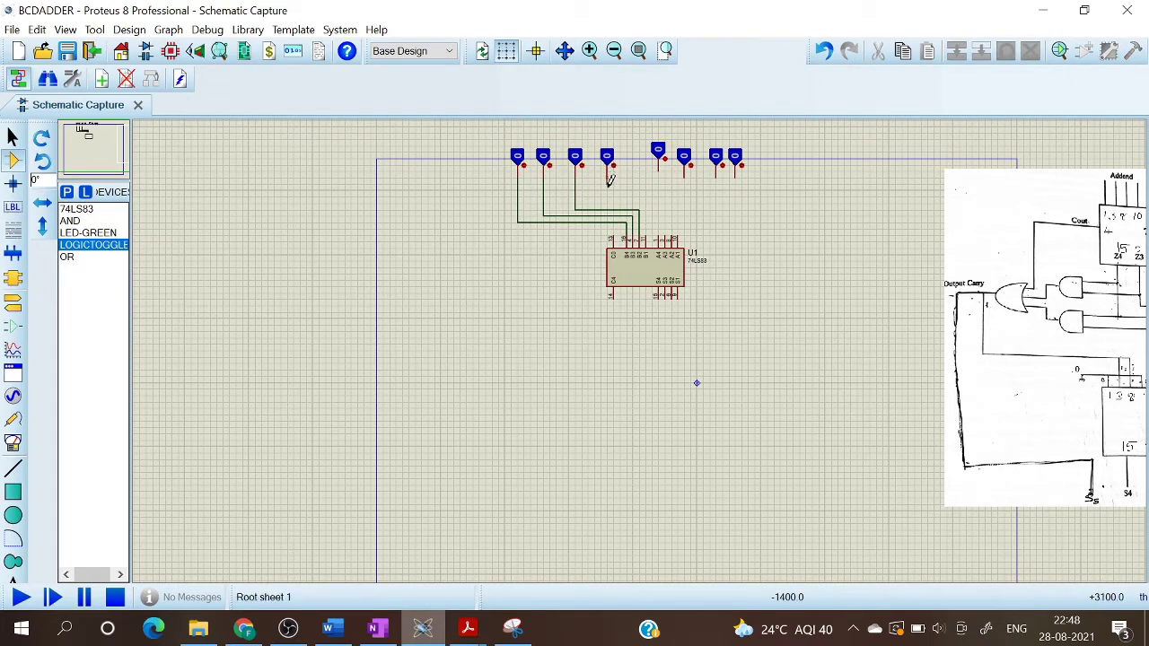
{"action": "left_click", "coordinate": [644, 233]}
- Wire the four right toggles, from left to right, to pins A4, A3, A2 and A1 of adder U1
{"action": "left_click", "coordinate": [659, 179]}
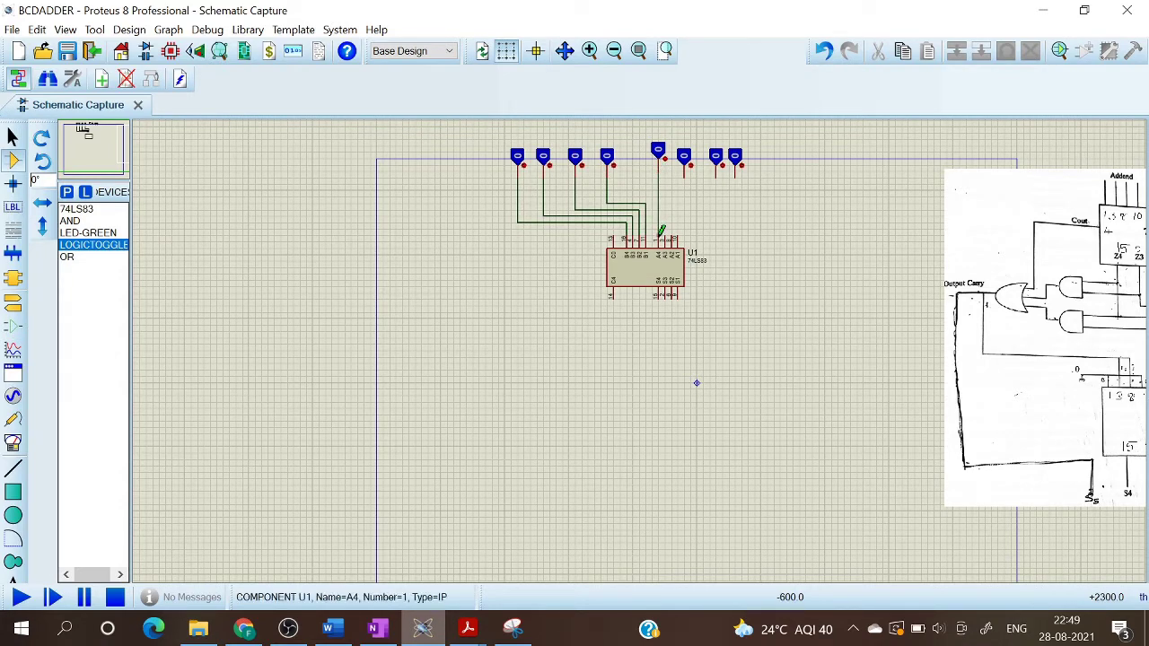
{"action": "left_click", "coordinate": [661, 236]}
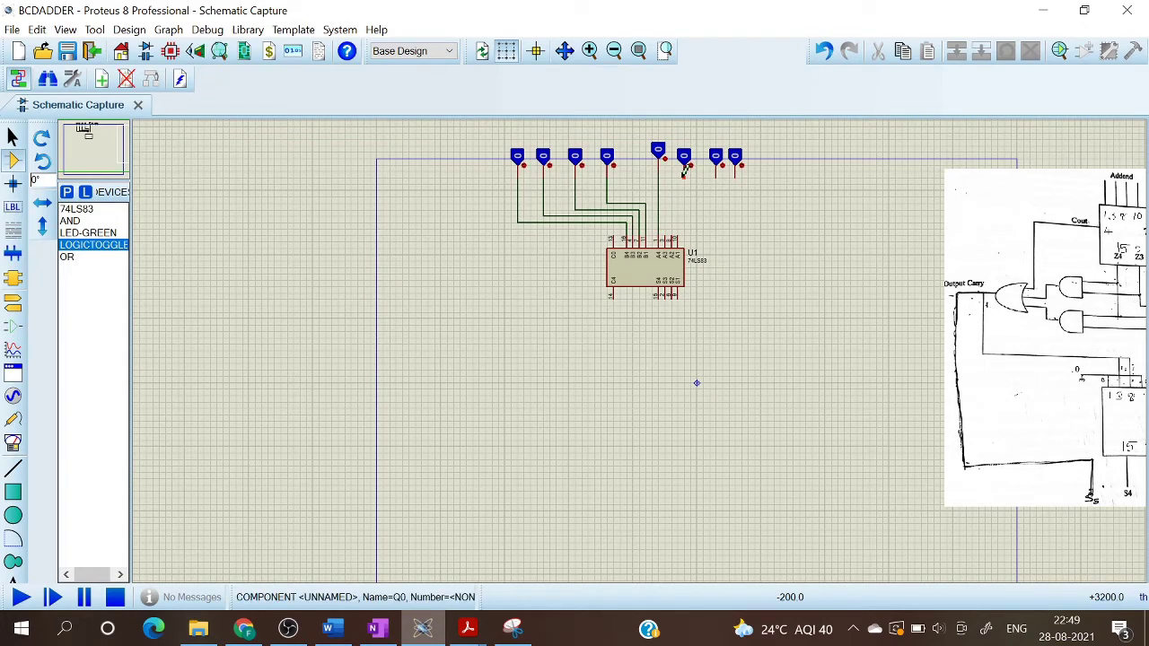
{"action": "left_click", "coordinate": [666, 230]}
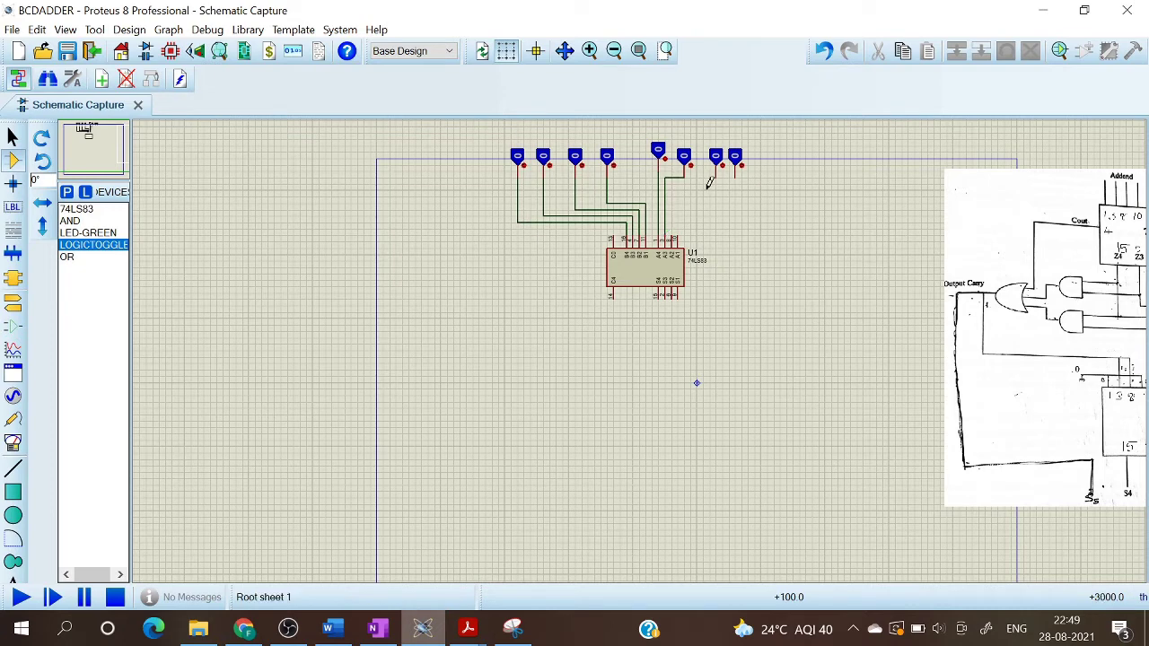
{"action": "left_click", "coordinate": [718, 172]}
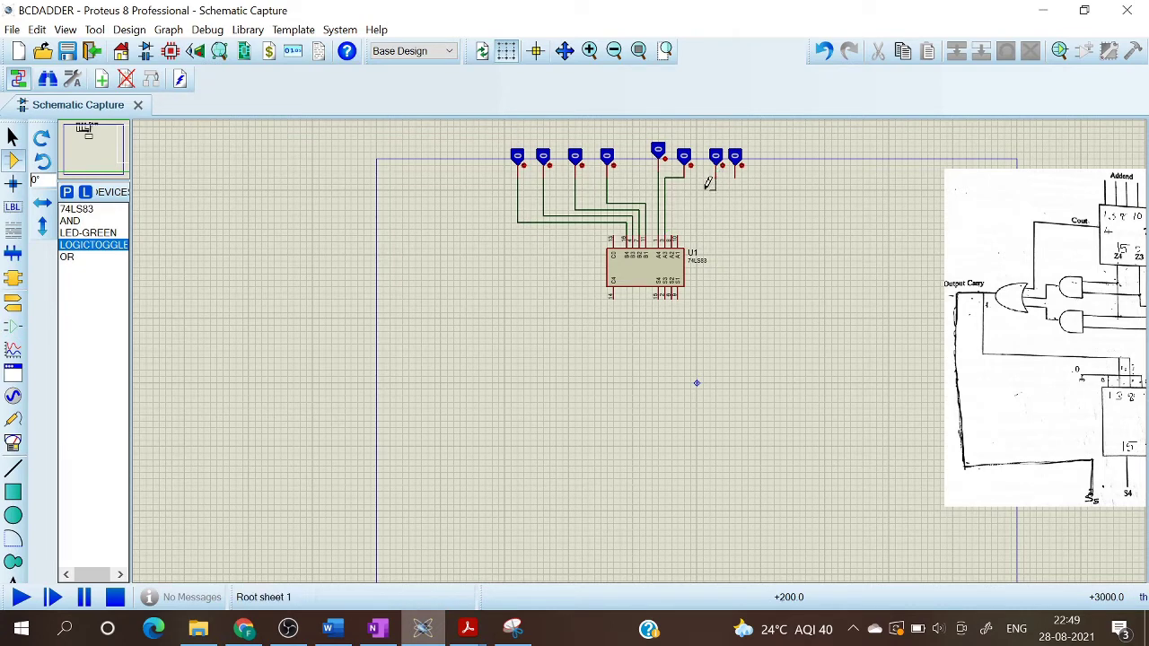
{"action": "left_click", "coordinate": [675, 232]}
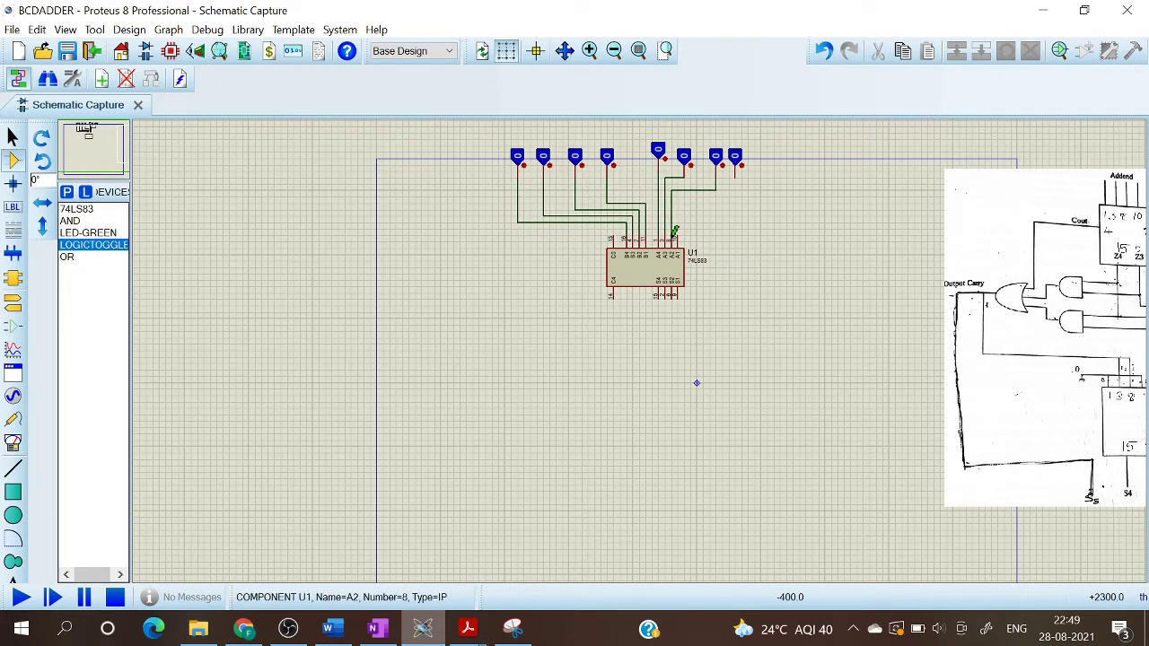
{"action": "left_click", "coordinate": [736, 182]}
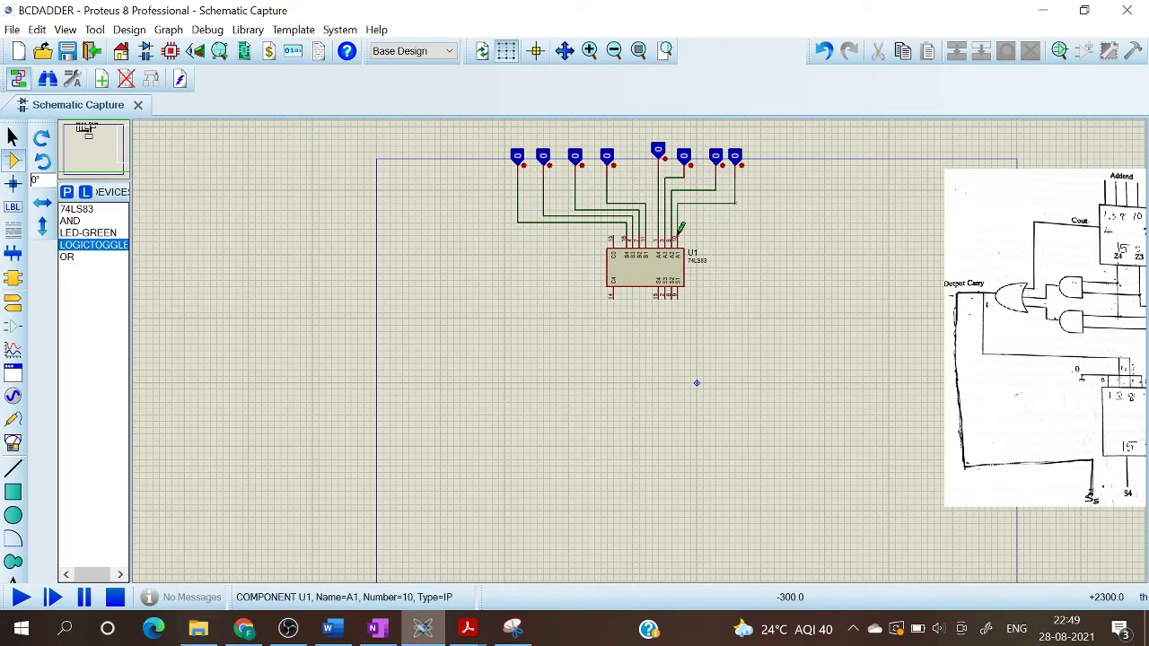
{"action": "left_click", "coordinate": [681, 229]}
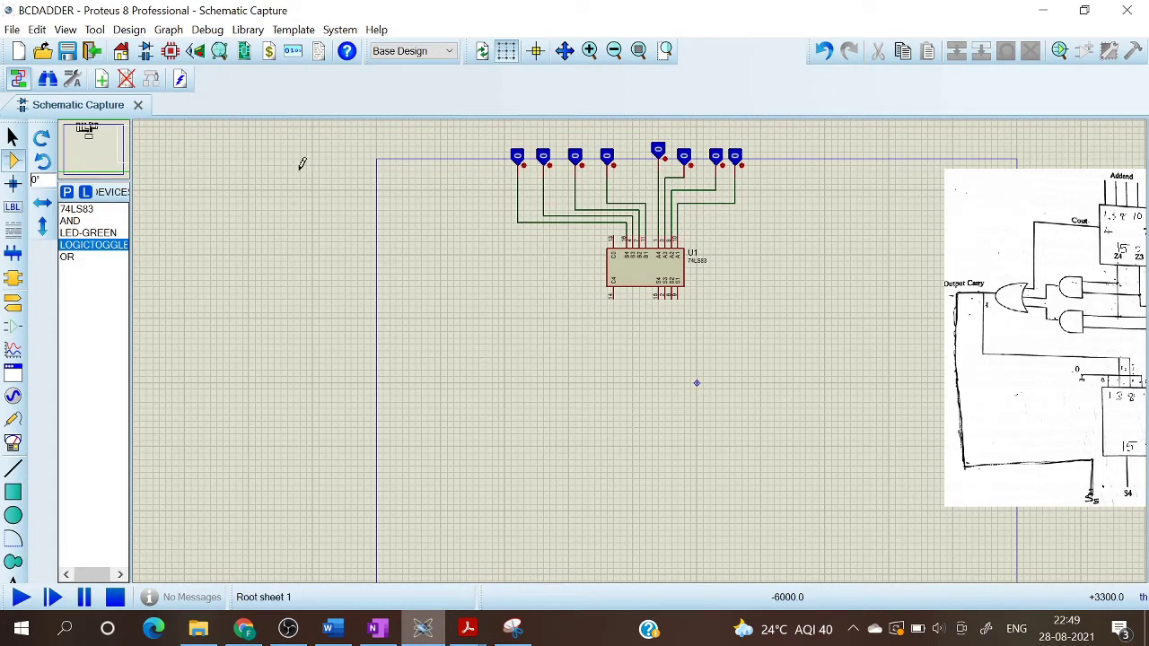
- Place a second 74LS83 below adder U1, rotate it clockwise and align it directly under U1
{"action": "left_click", "coordinate": [104, 151]}
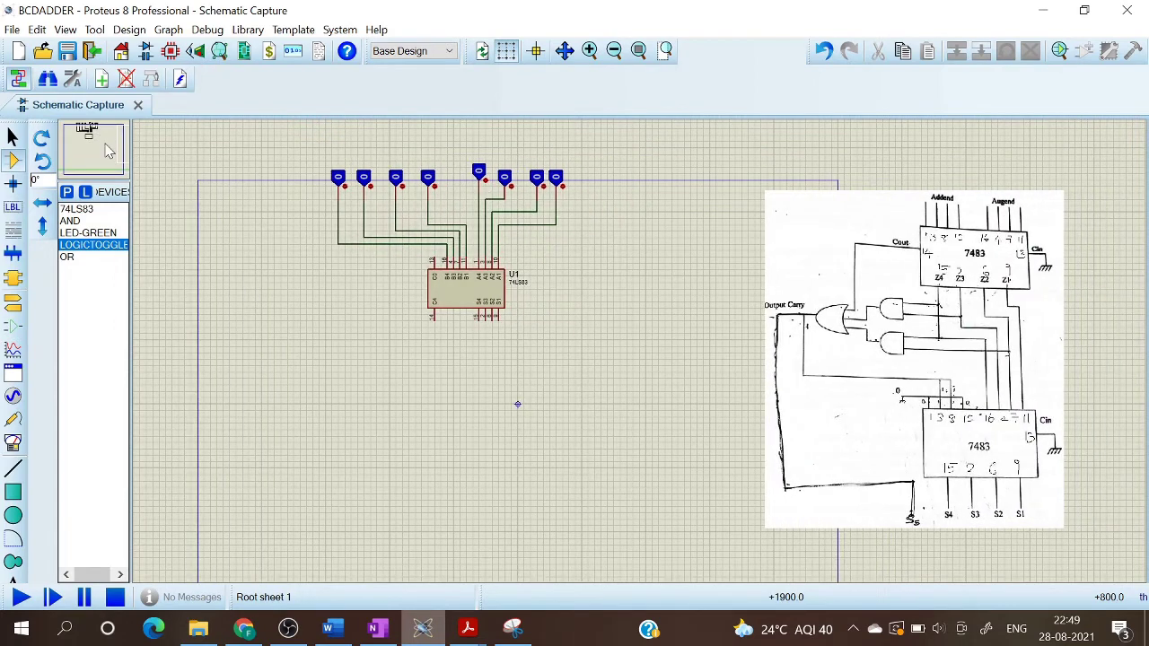
{"action": "left_click", "coordinate": [87, 210]}
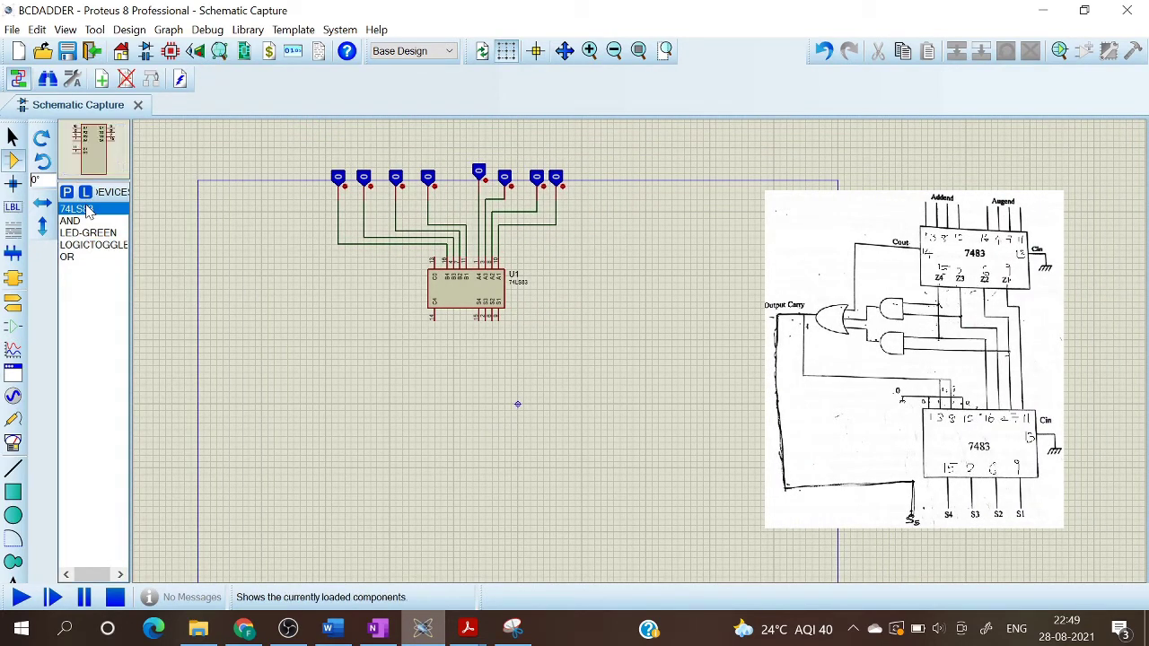
{"action": "left_click", "coordinate": [464, 482]}
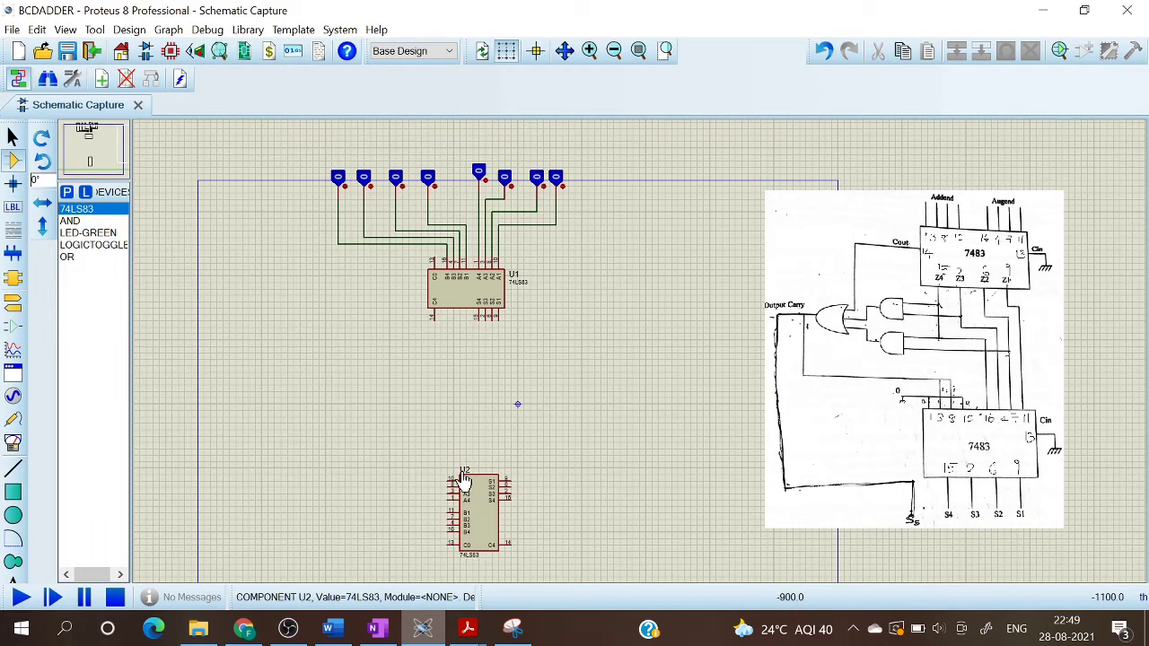
{"action": "right_click", "coordinate": [475, 494]}
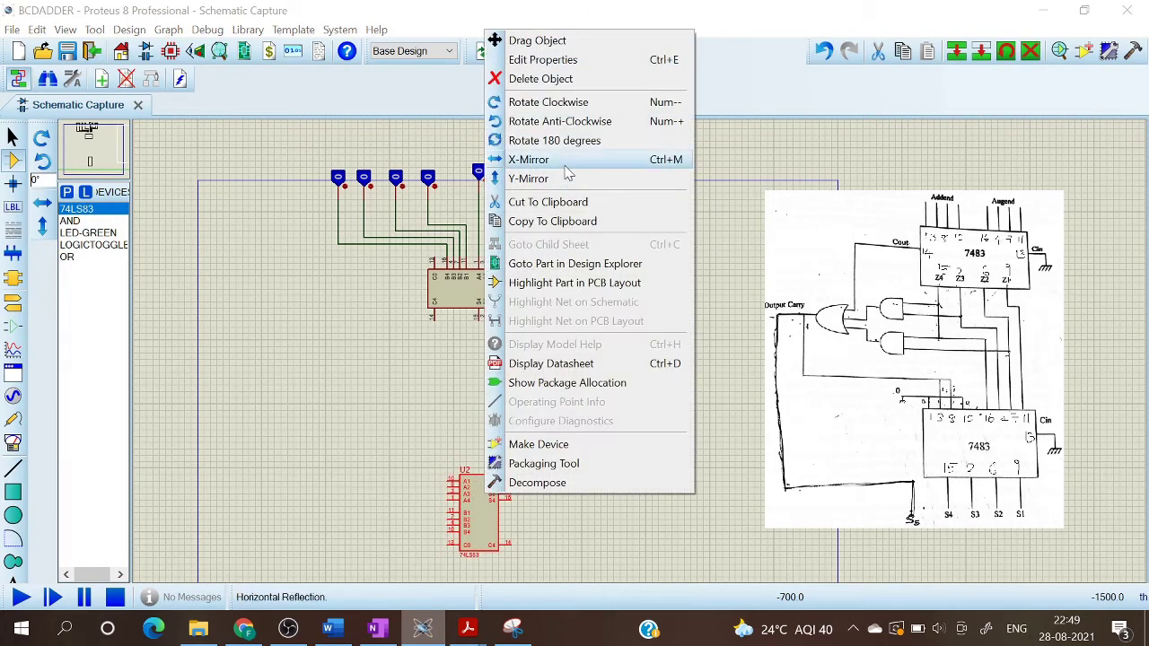
{"action": "left_click", "coordinate": [557, 105]}
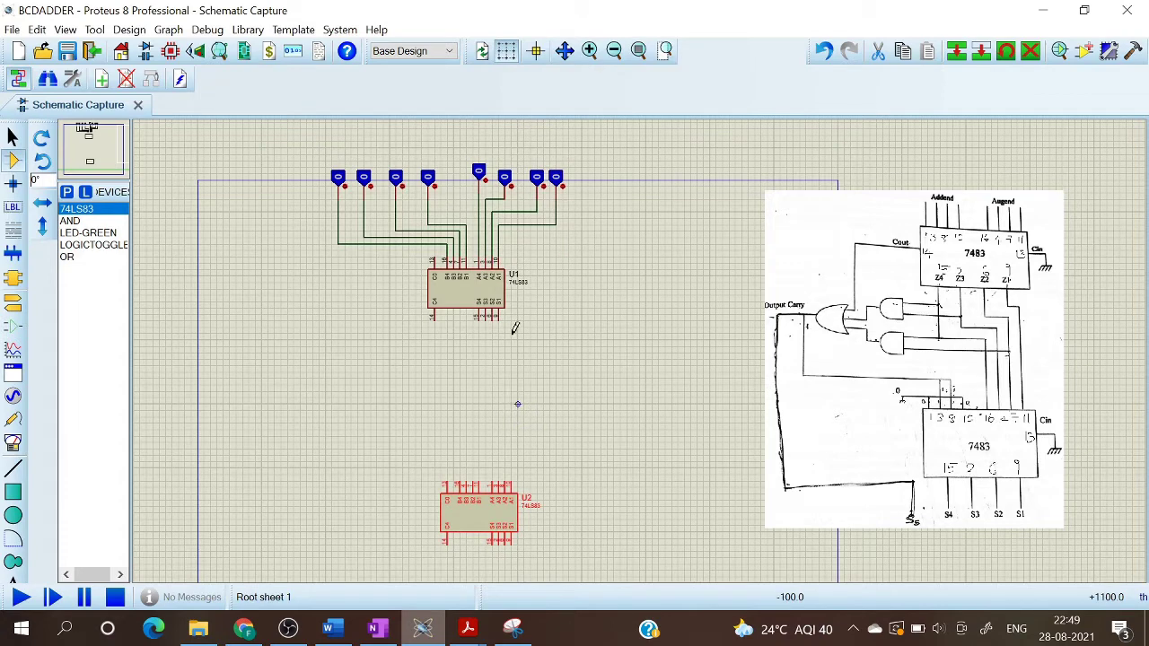
{"action": "left_click", "coordinate": [503, 314]}
{"action": "mouse_move", "coordinate": [475, 521]}
{"action": "left_mouse_down"}
{"action": "mouse_move", "coordinate": [513, 493]}
{"action": "mouse_move", "coordinate": [464, 518]}
{"action": "left_mouse_up"}
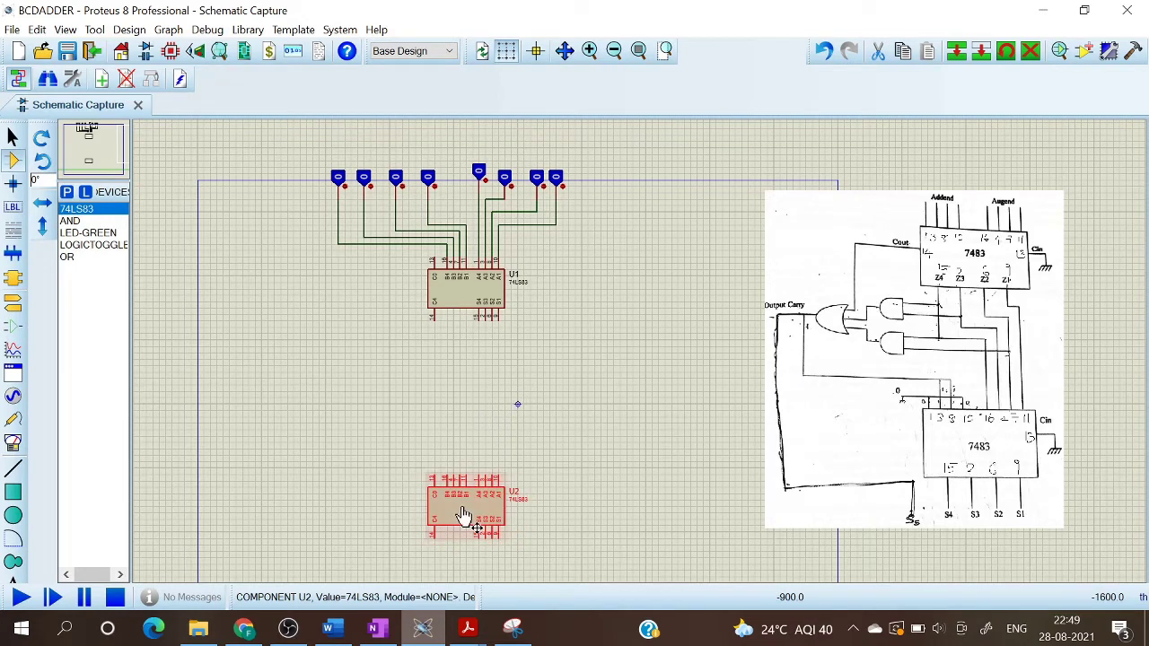
{"action": "left_click", "coordinate": [528, 355]}
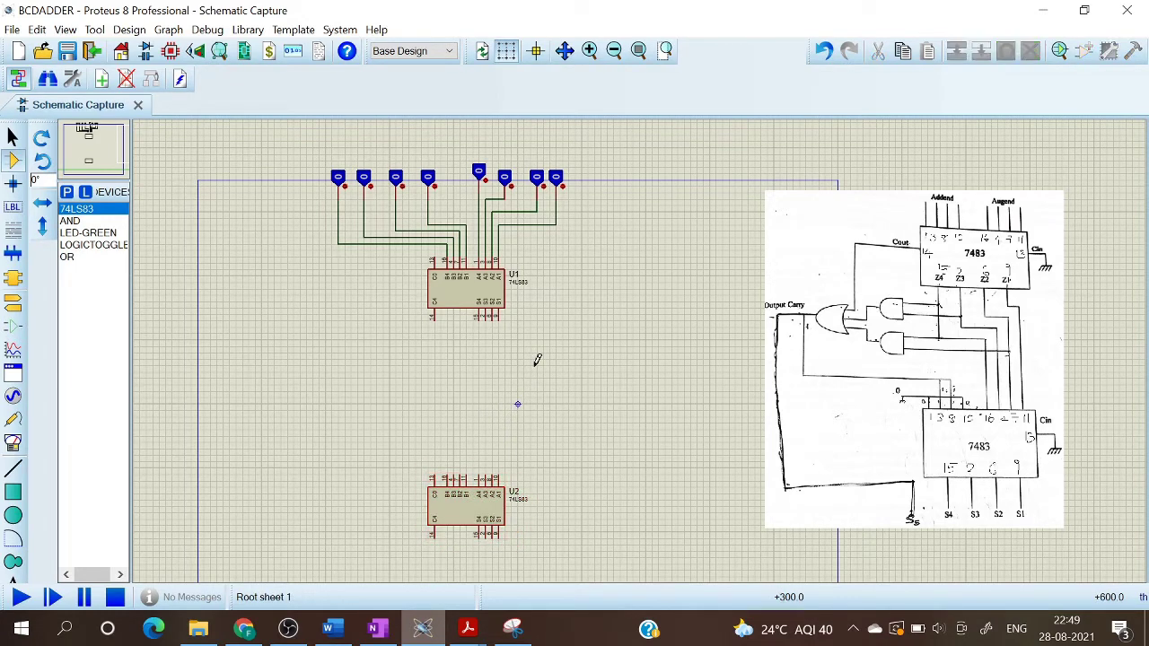
- Wire outputs S1, S2, S3 and S4 of adder U1 to inputs A1, A2, A3 and A4 of adder U2
{"action": "left_click", "coordinate": [500, 316]}
{"action": "left_click", "coordinate": [499, 474]}
{"action": "left_click", "coordinate": [492, 317]}
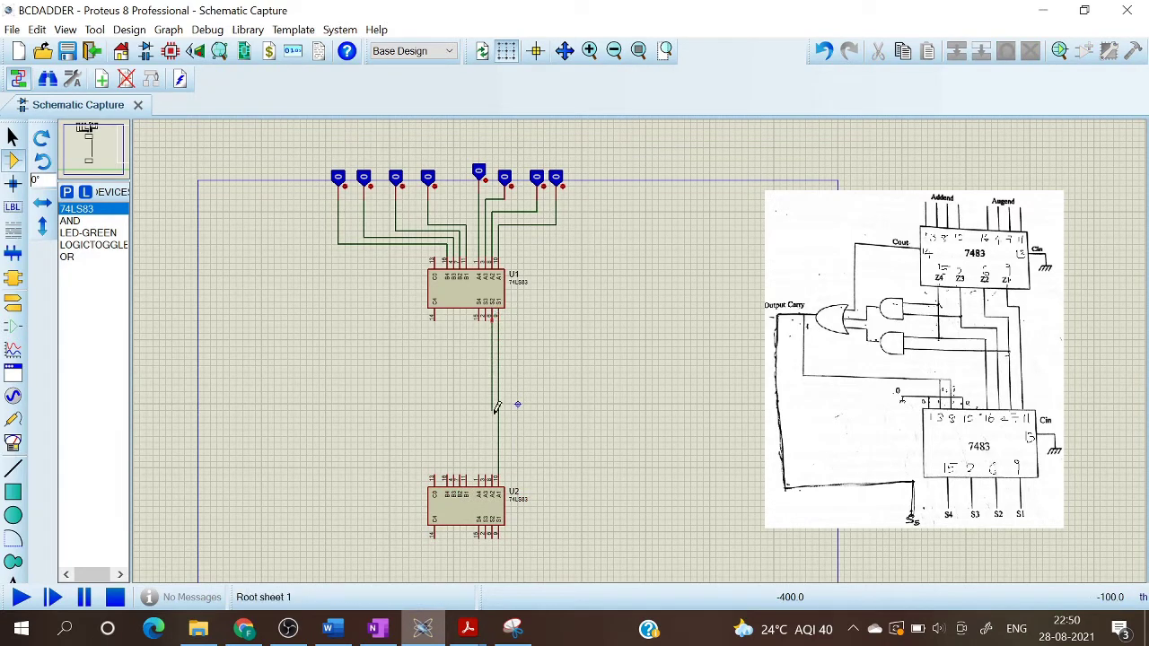
{"action": "left_click", "coordinate": [493, 474]}
{"action": "left_click", "coordinate": [487, 316]}
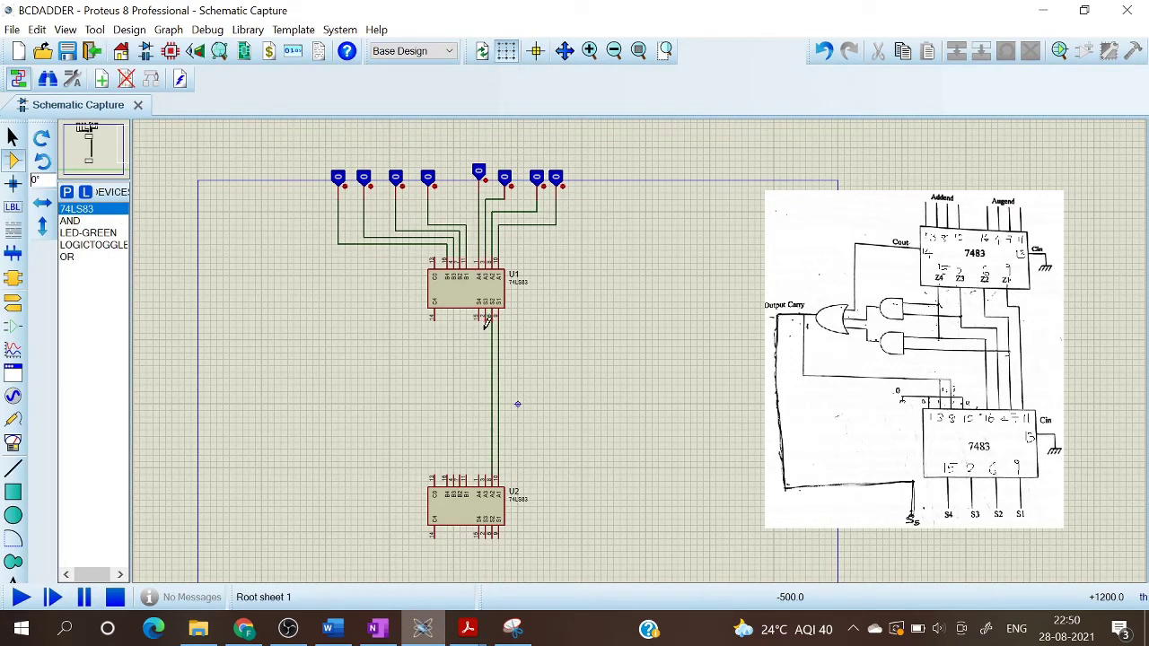
{"action": "left_click", "coordinate": [489, 472]}
{"action": "left_click", "coordinate": [489, 472]}
{"action": "left_click", "coordinate": [480, 313]}
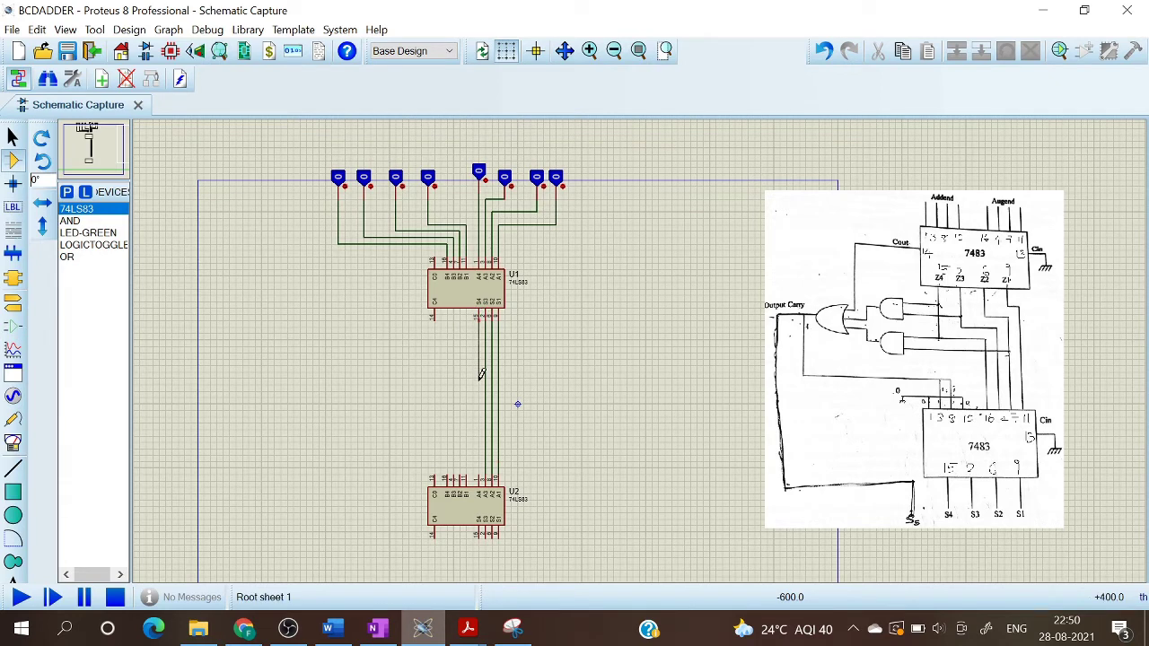
{"action": "left_click", "coordinate": [481, 470]}
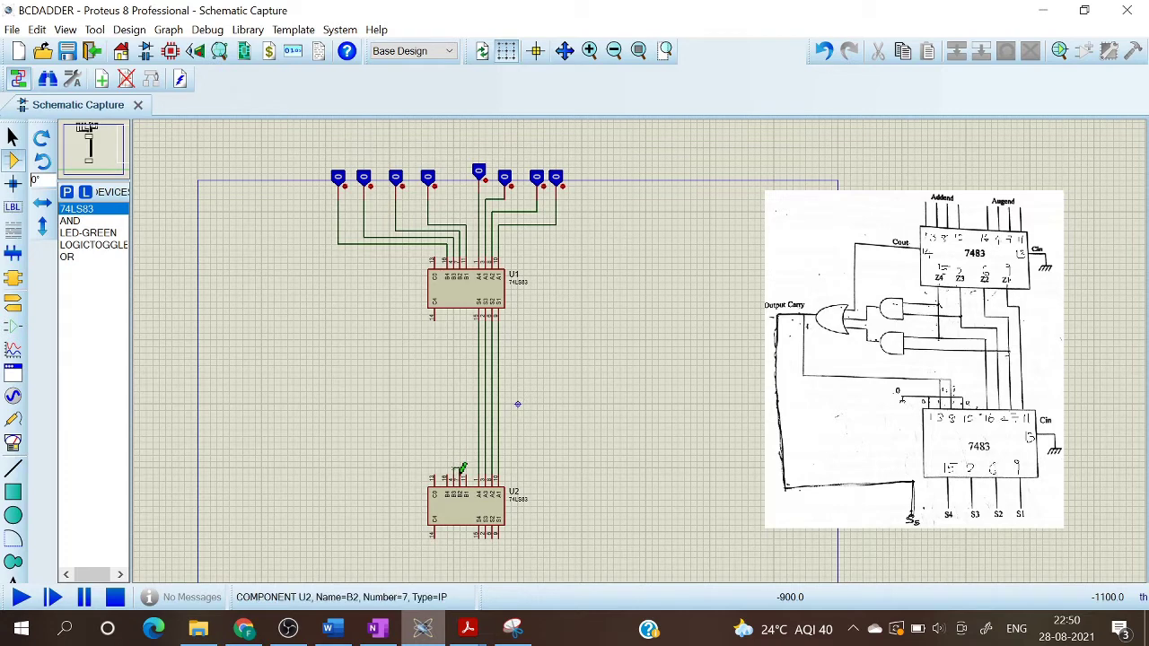
- Place a GROUND terminal just left of adder U2, near its input pins
{"action": "left_click", "coordinate": [12, 306]}
{"action": "left_click", "coordinate": [81, 268]}
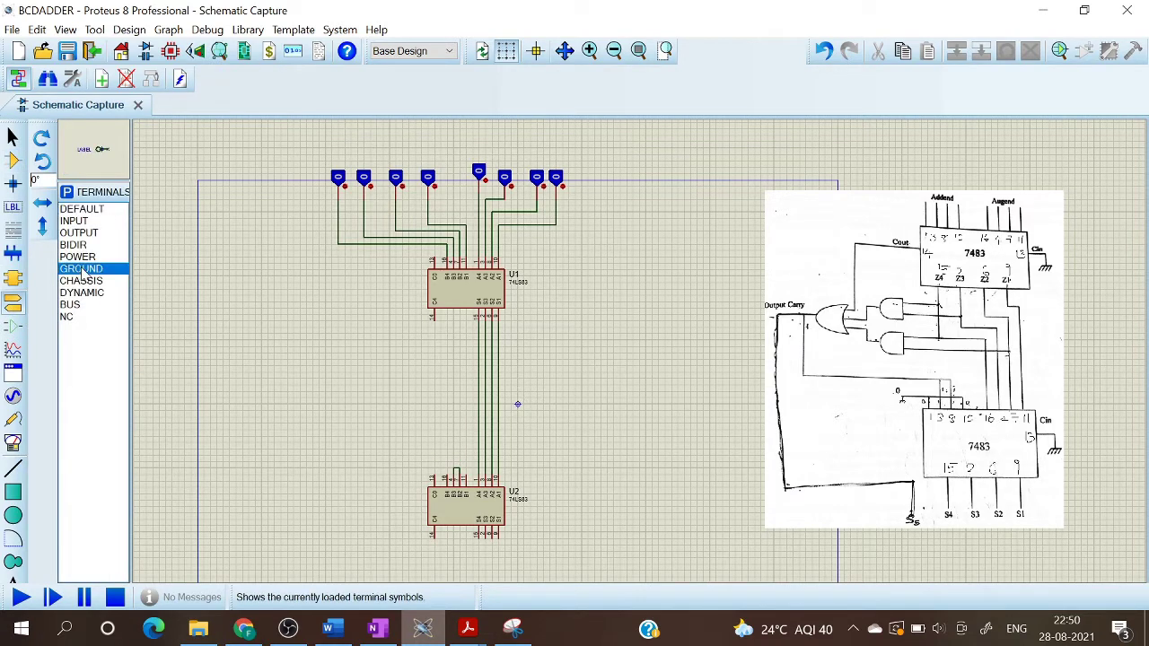
{"action": "left_click", "coordinate": [396, 473]}
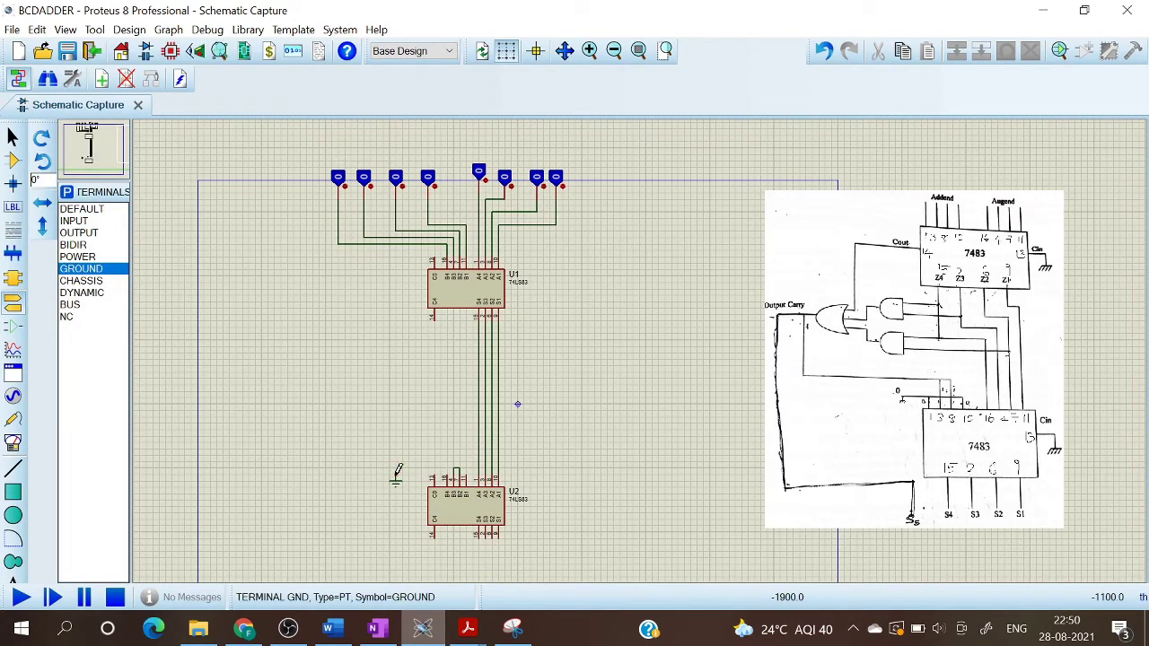
- Try wiring the ground terminal to the link between pins B3 and B2 of U2, and delete that wire
{"action": "left_click", "coordinate": [396, 470]}
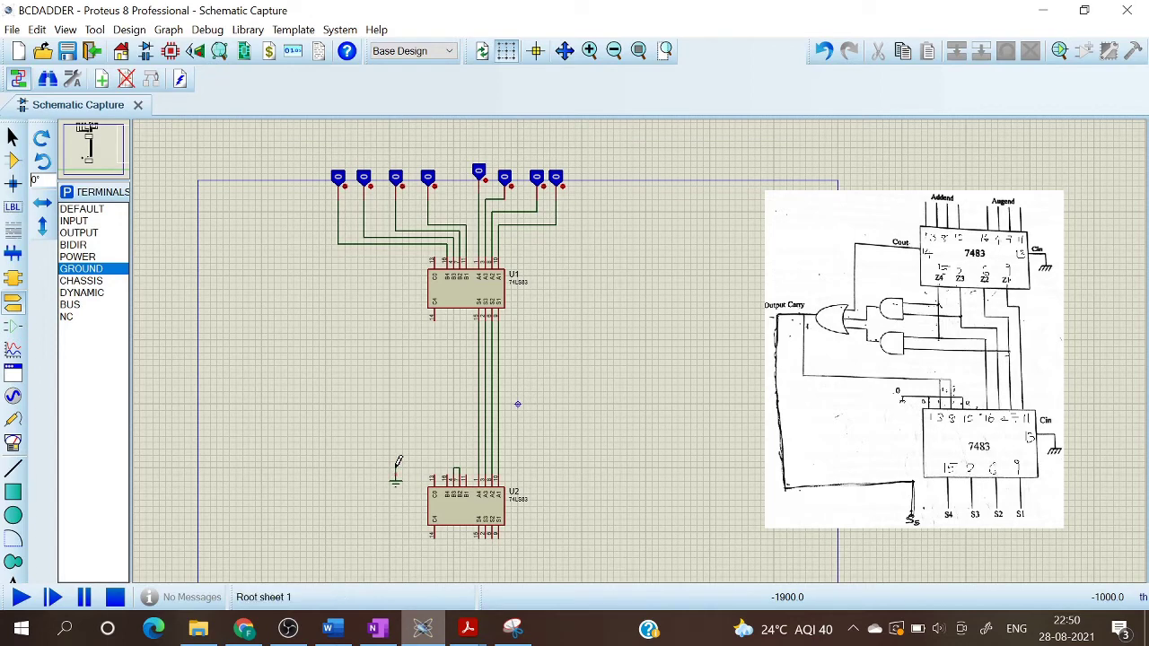
{"action": "left_click", "coordinate": [454, 462]}
{"action": "right_click", "coordinate": [430, 466]}
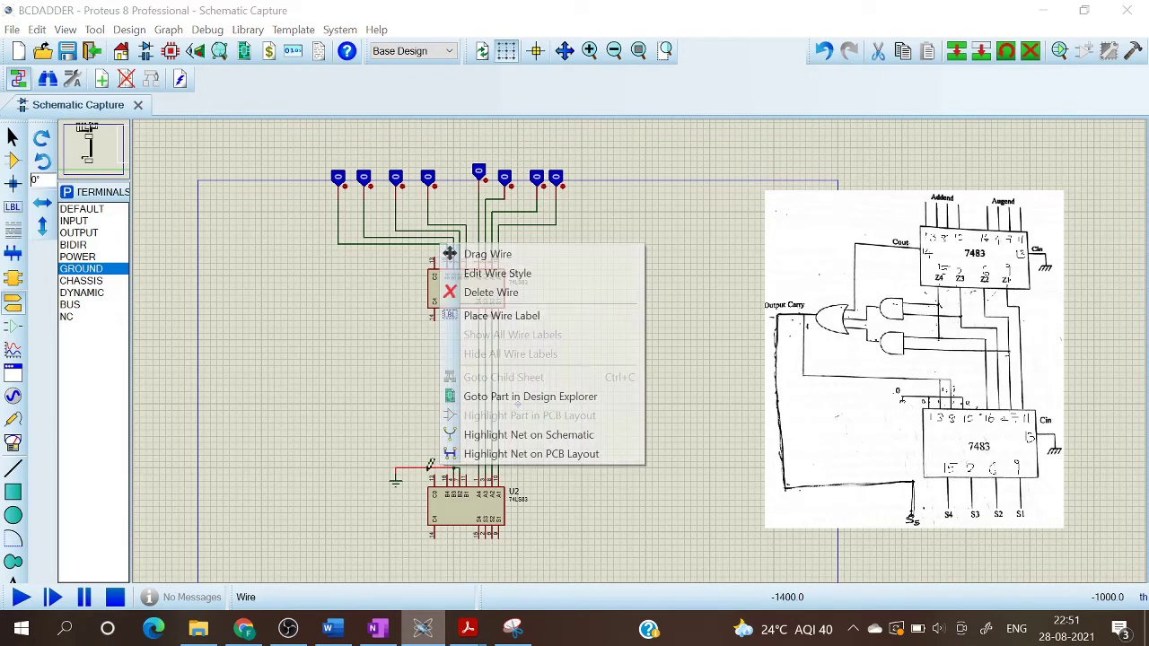
{"action": "left_click", "coordinate": [532, 293]}
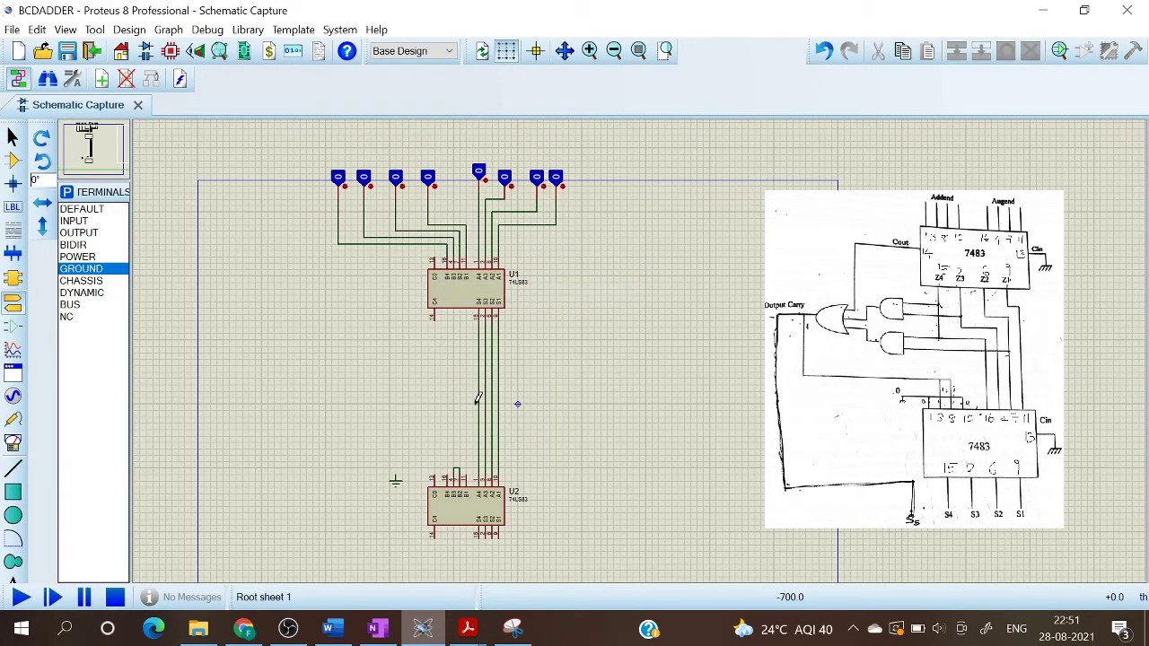
- Link pins B4 and B1 of U2 and wire B4 to the ground terminal, deleting the stray segment toward the A inputs
{"action": "left_click", "coordinate": [458, 473]}
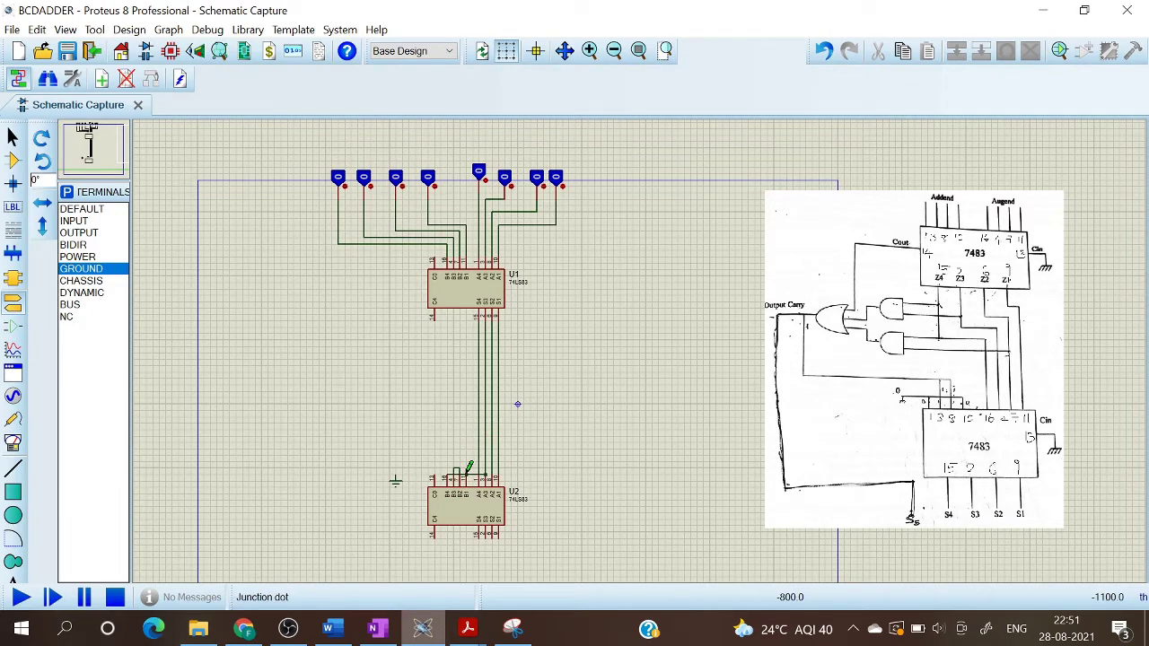
{"action": "right_click", "coordinate": [482, 470]}
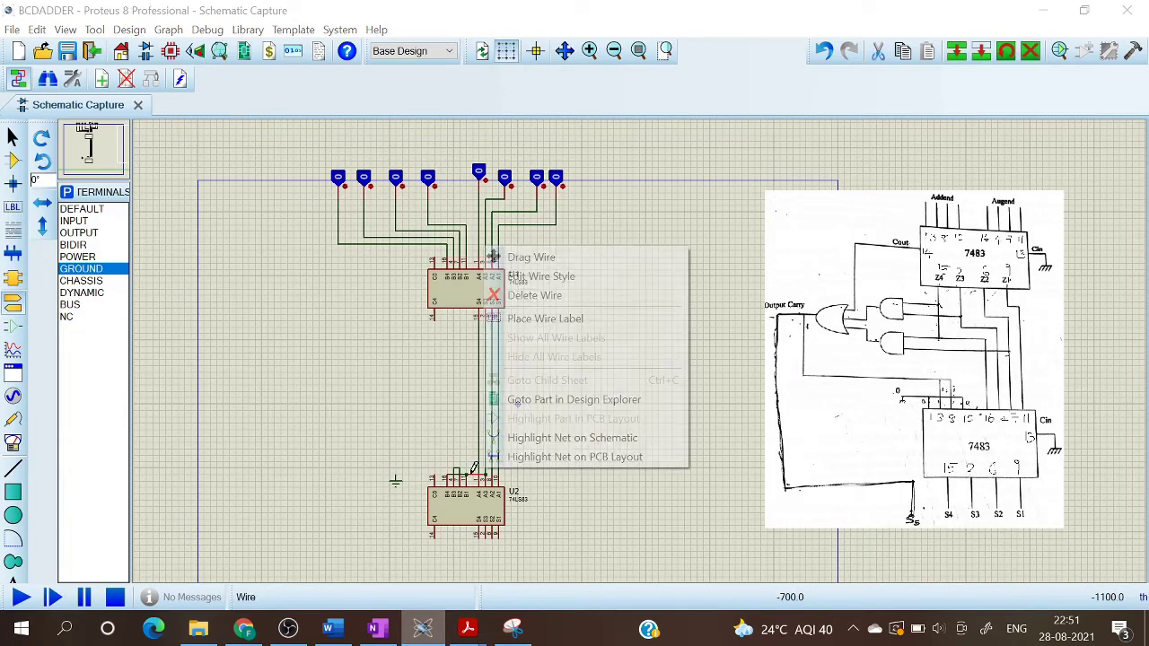
{"action": "left_click", "coordinate": [535, 299]}
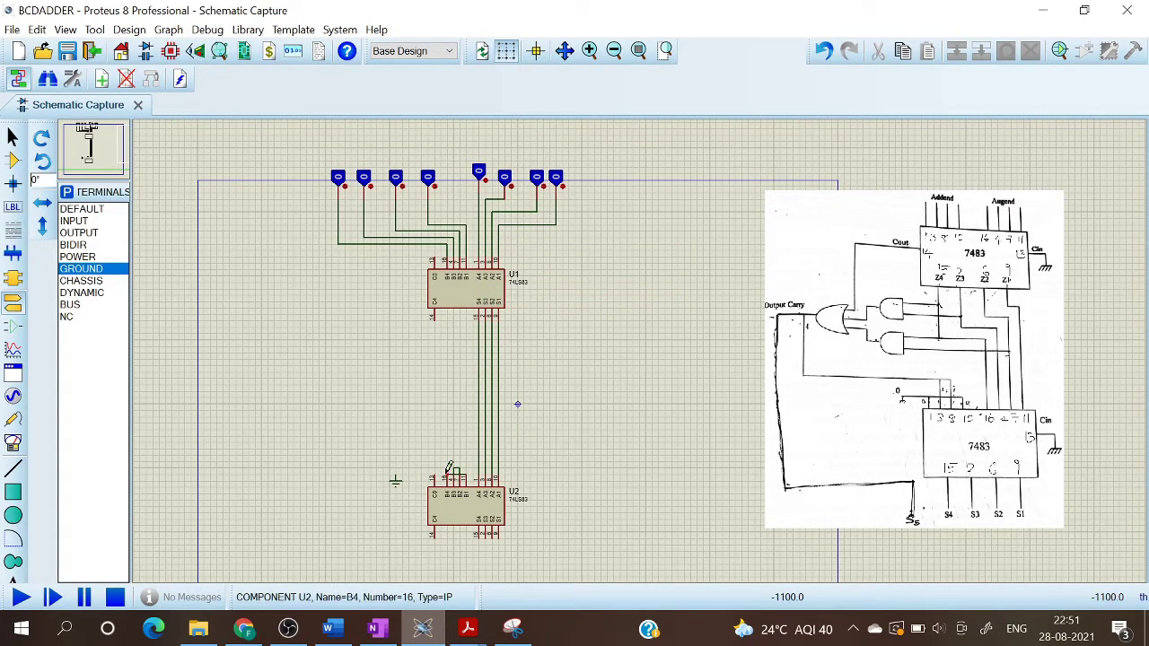
{"action": "left_click", "coordinate": [447, 471]}
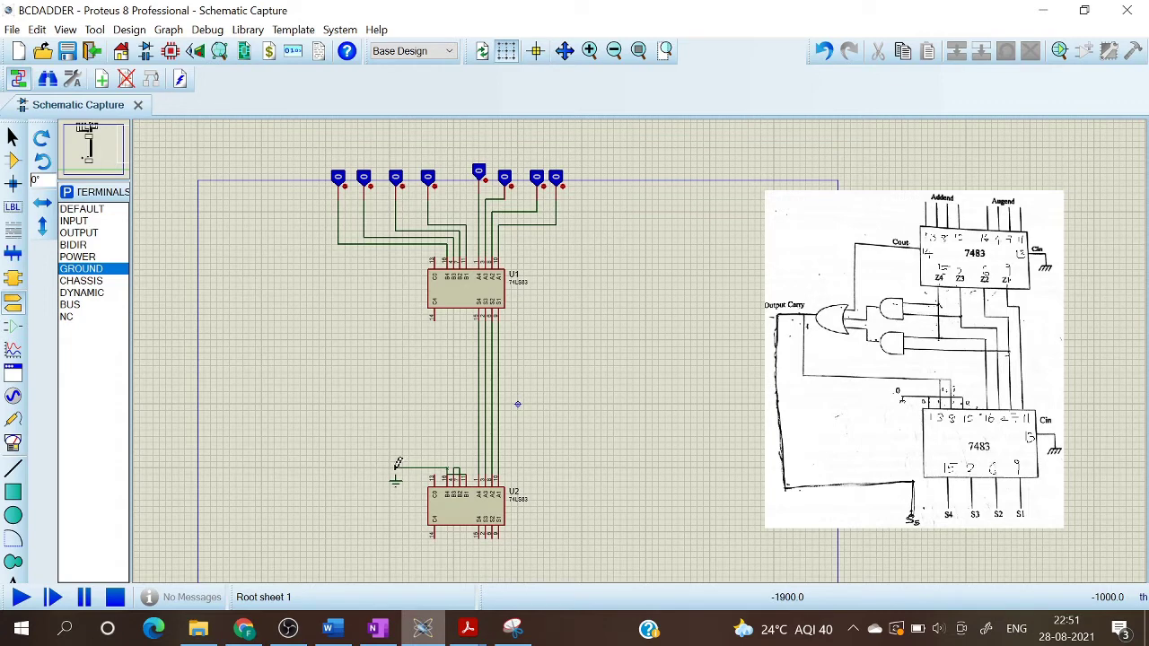
{"action": "left_click", "coordinate": [396, 471]}
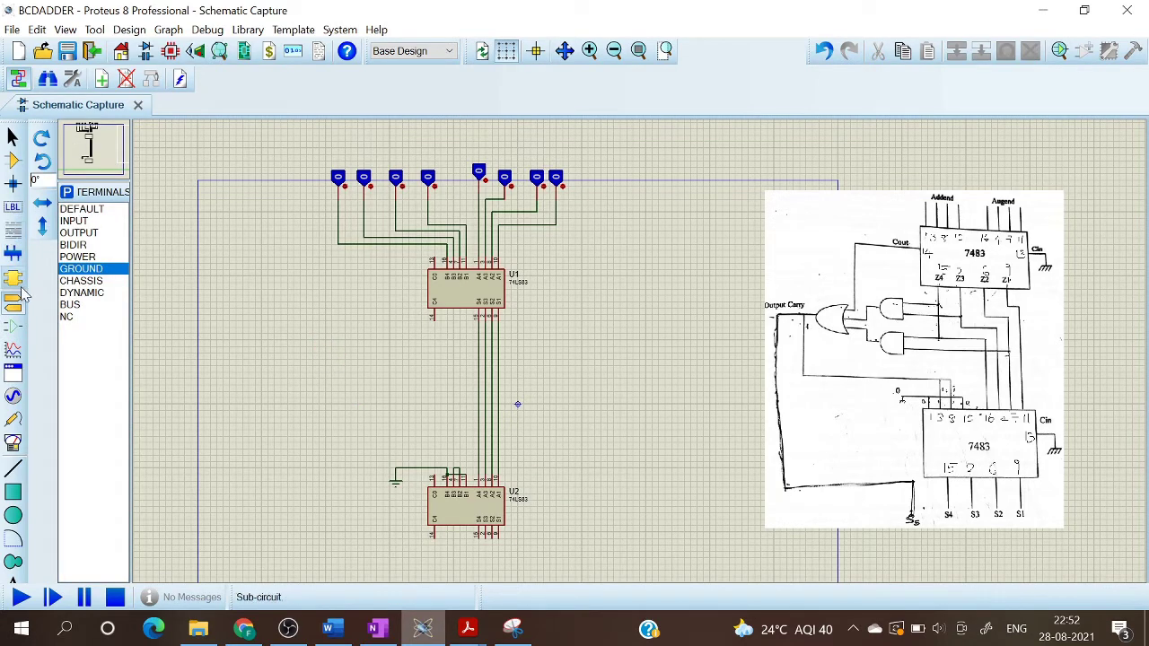
- Place an AND gate between the two adders, left of the sum wires, and mirror it horizontally
{"action": "left_click", "coordinate": [13, 160]}
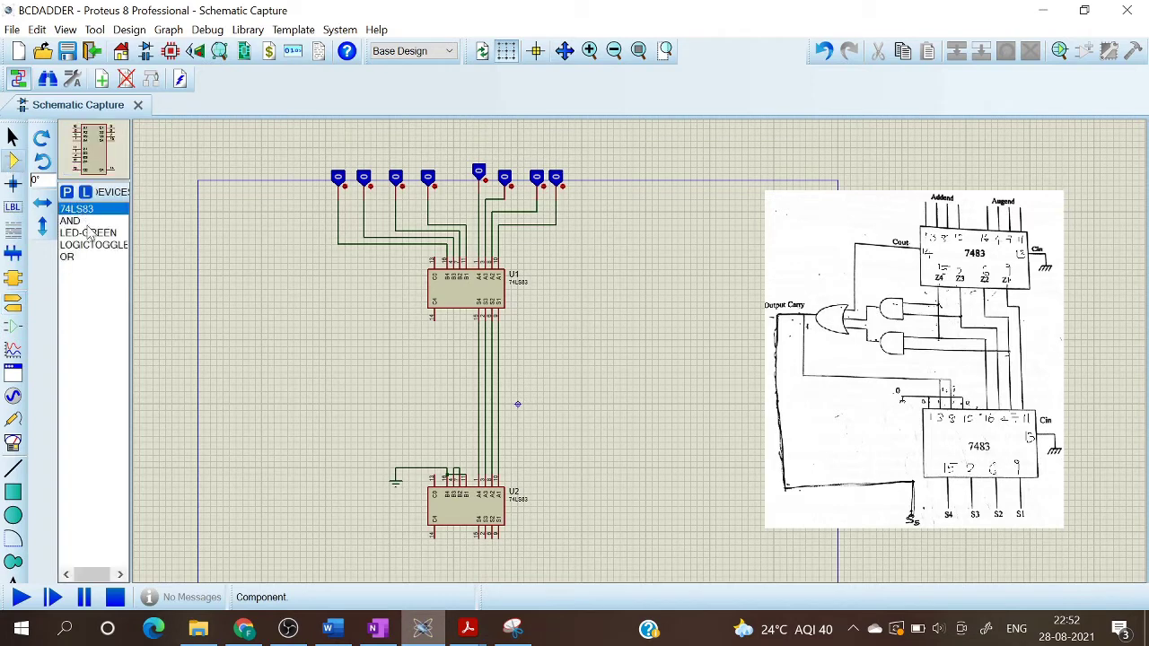
{"action": "left_click", "coordinate": [79, 220]}
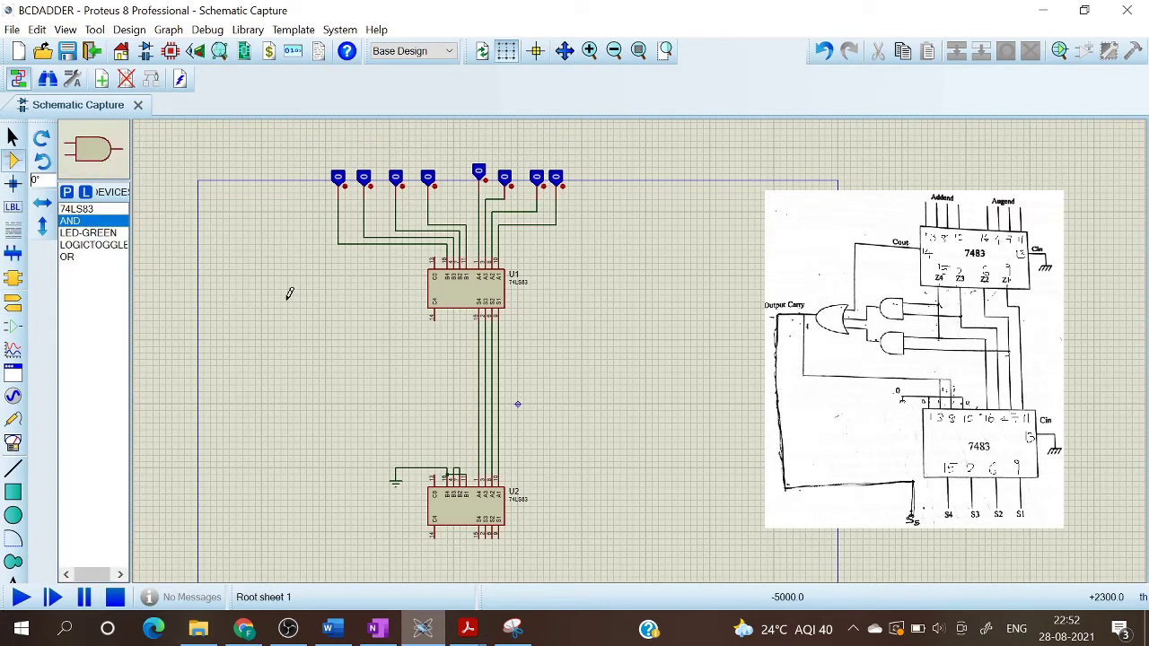
{"action": "left_click", "coordinate": [440, 355]}
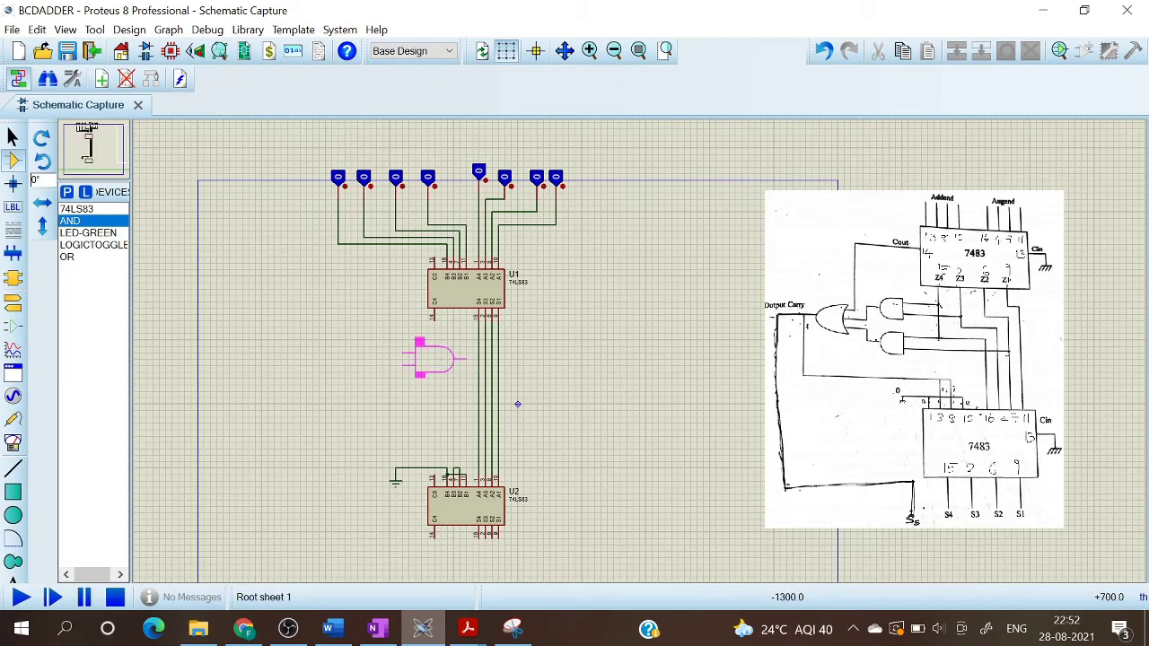
{"action": "left_click", "coordinate": [433, 359]}
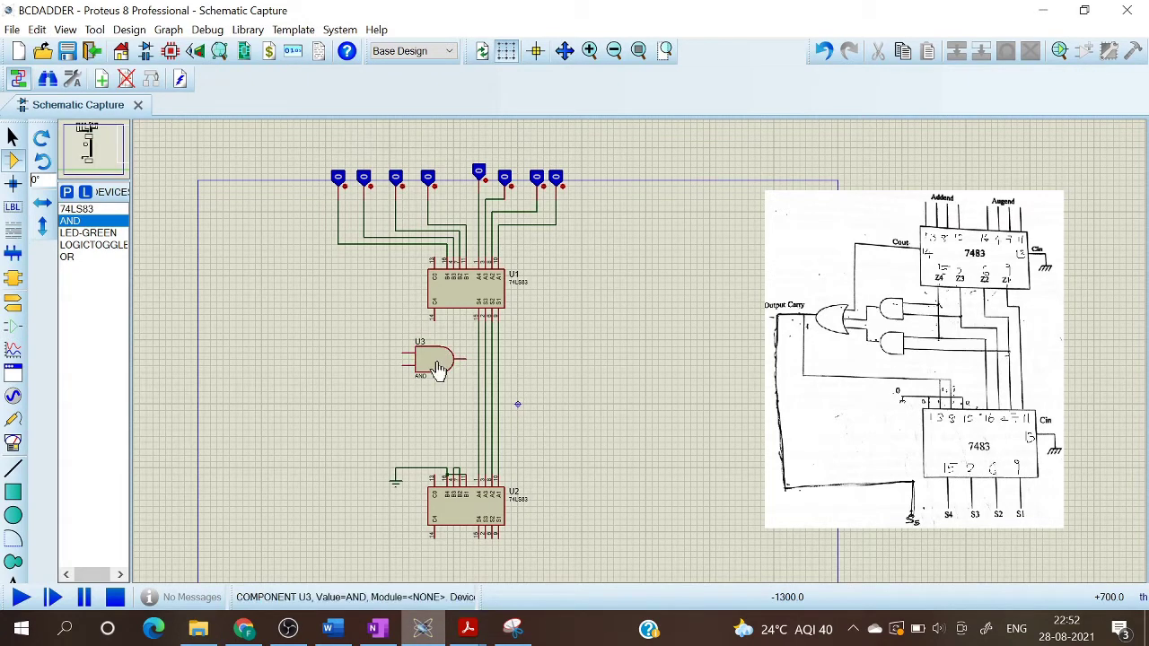
{"action": "right_click", "coordinate": [432, 359]}
{"action": "left_click", "coordinate": [492, 276]}
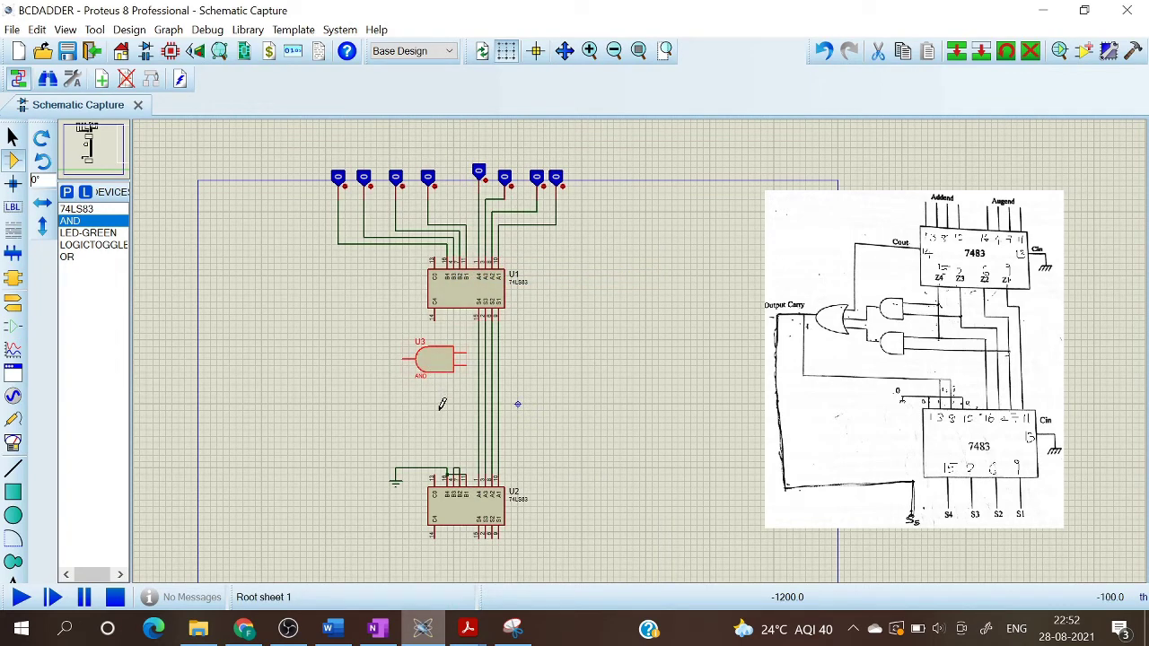
- Place a second AND gate below U3 and mirror it horizontally so its inputs face the sum wires
{"action": "left_click", "coordinate": [442, 404]}
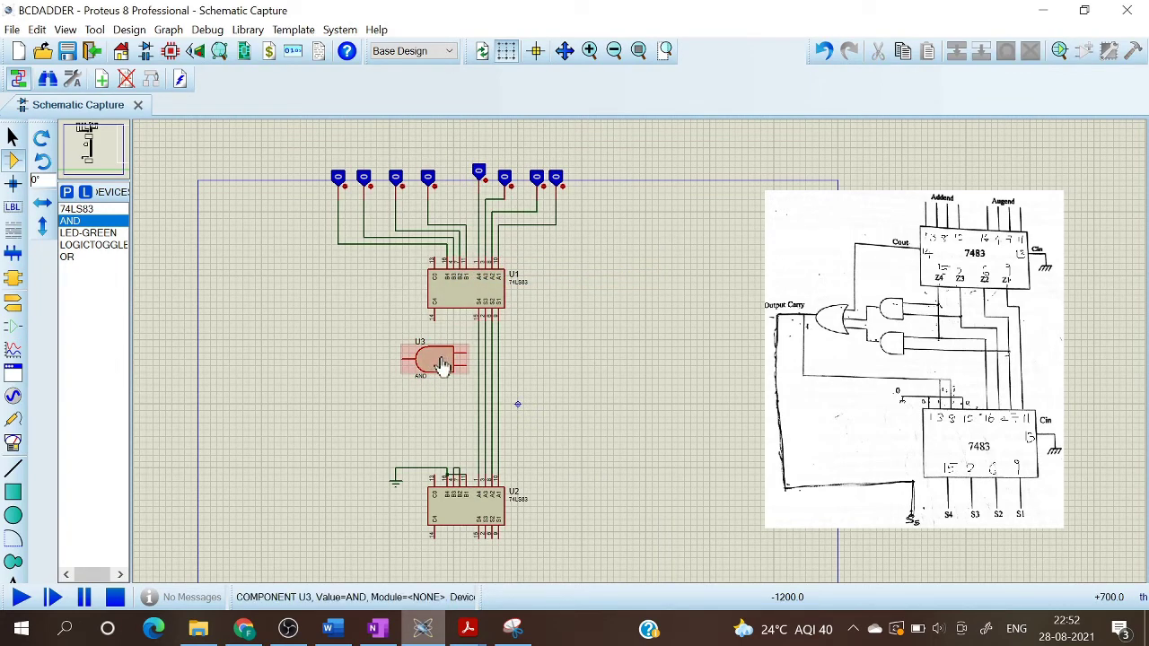
{"action": "left_click", "coordinate": [440, 411]}
{"action": "left_click", "coordinate": [440, 415]}
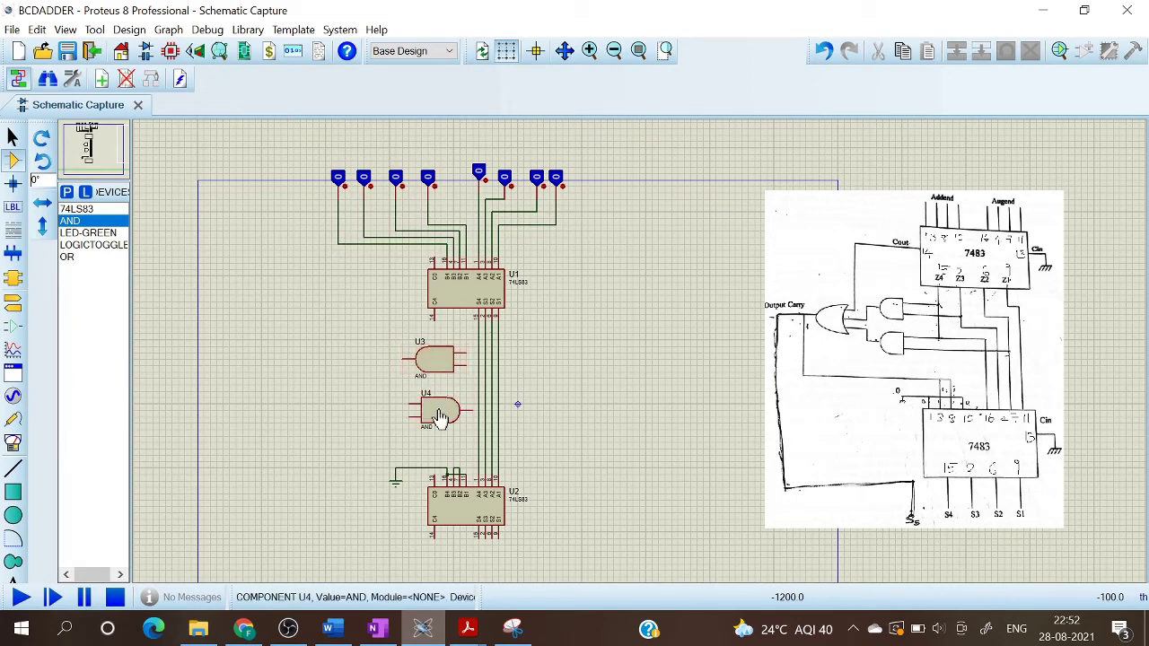
{"action": "right_click", "coordinate": [440, 415]}
{"action": "left_click", "coordinate": [481, 275]}
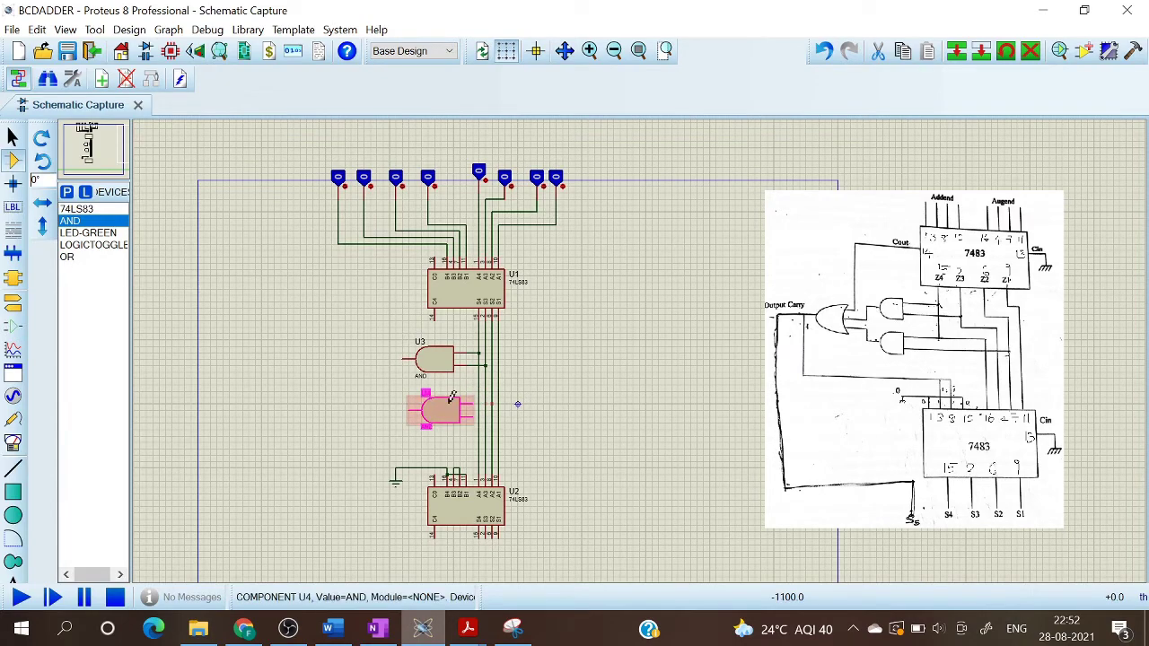
{"action": "double_click", "coordinate": [452, 397]}
{"action": "left_click", "coordinate": [774, 169]}
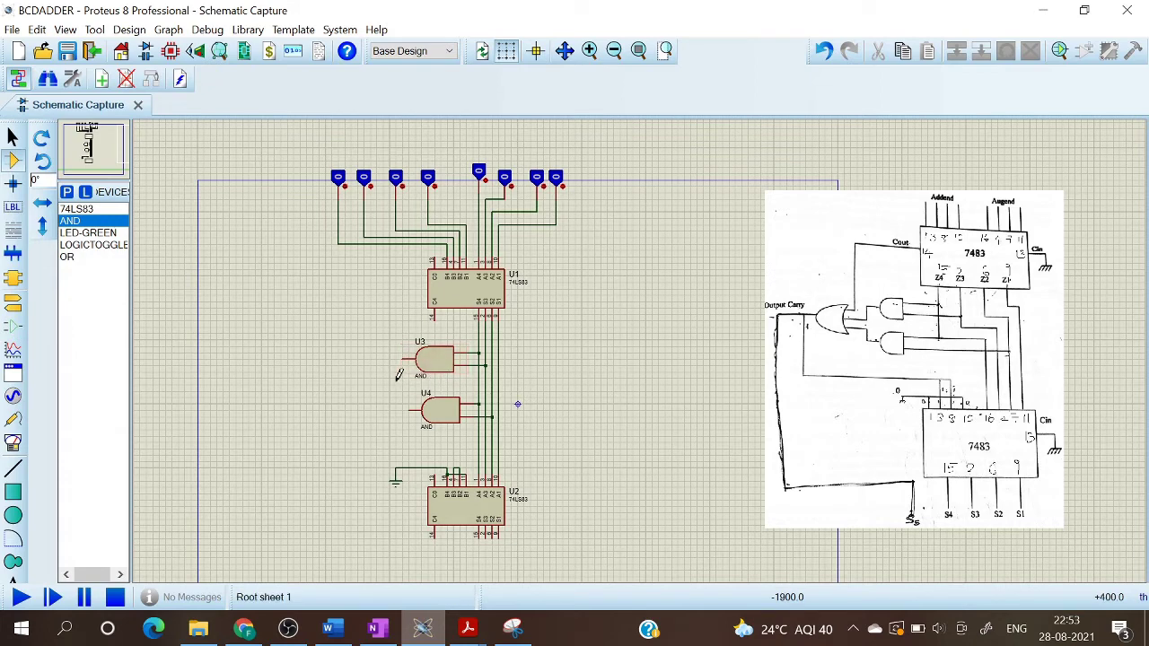
- Place an OR gate left of the two AND gates and mirror it horizontally so its inputs face them
{"action": "left_click", "coordinate": [79, 259]}
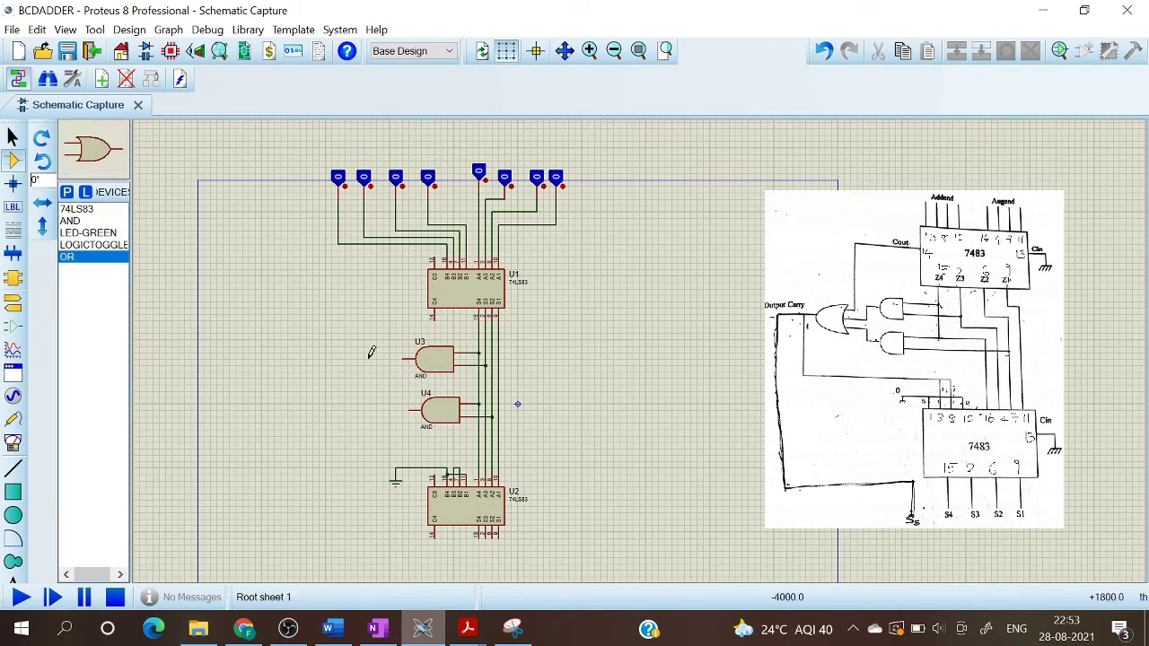
{"action": "left_click", "coordinate": [359, 371]}
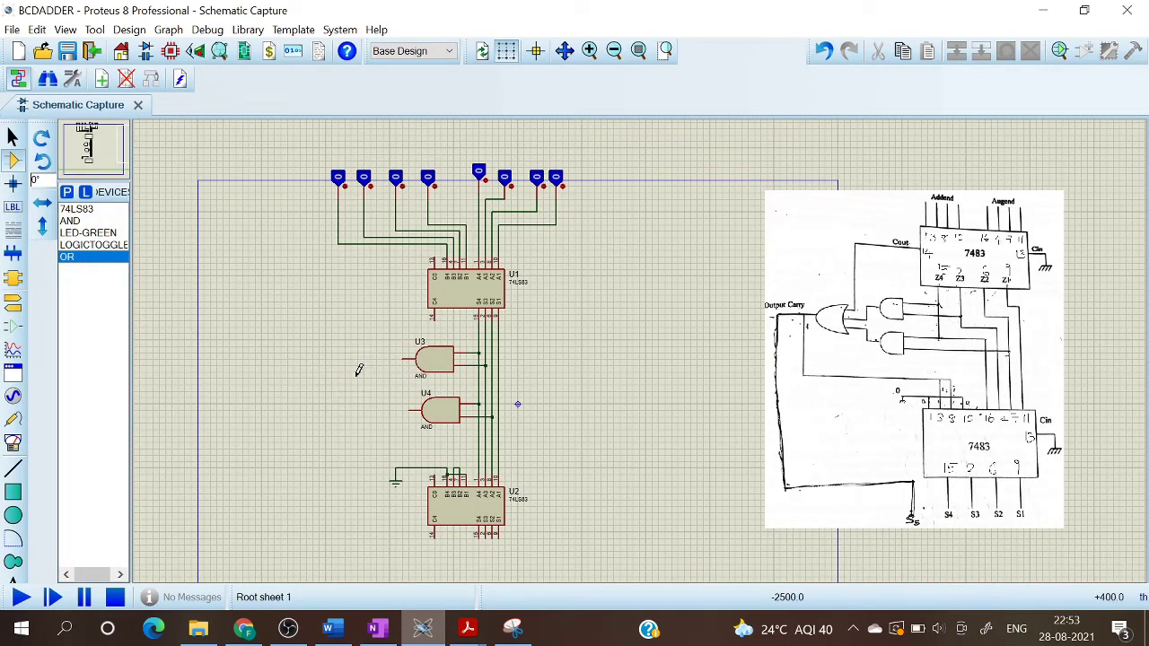
{"action": "left_click", "coordinate": [359, 371]}
{"action": "right_click", "coordinate": [366, 377]}
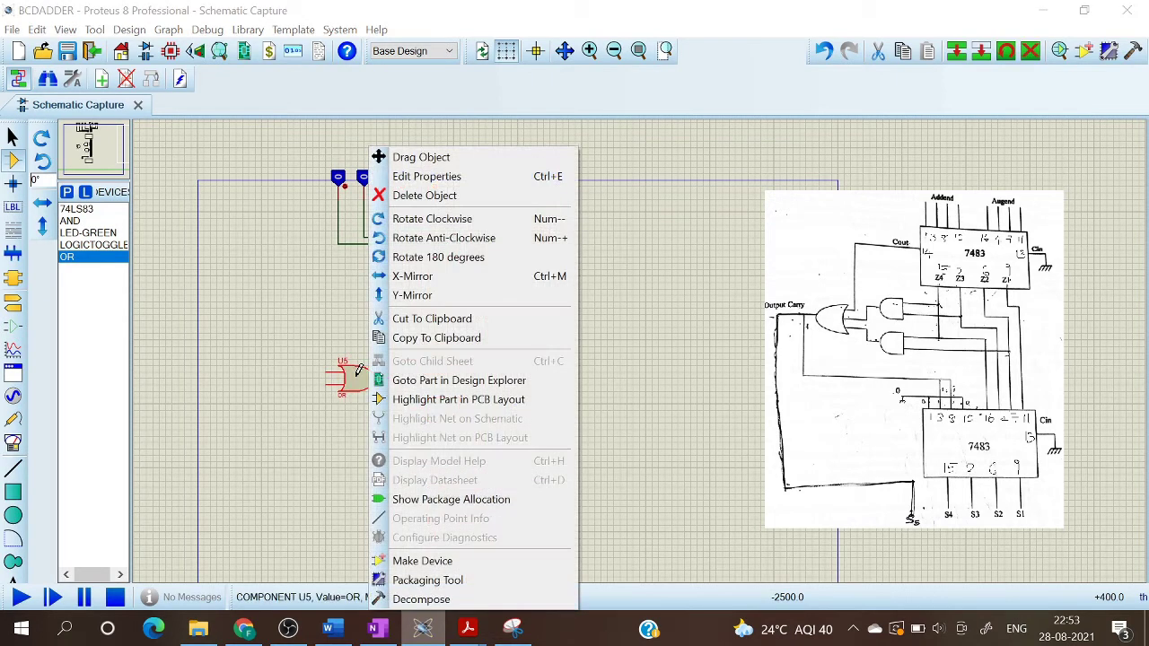
{"action": "left_click", "coordinate": [412, 276]}
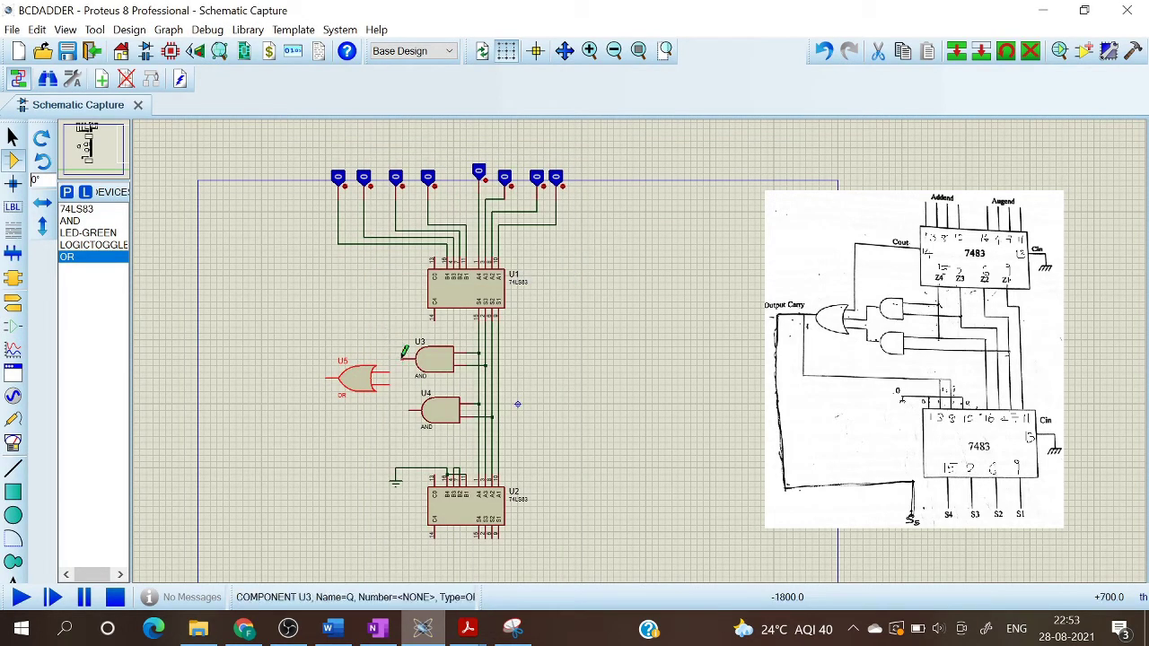
- Wire the output of AND gate U3 to the upper input of OR gate U5
{"action": "left_click", "coordinate": [402, 356]}
{"action": "left_click", "coordinate": [388, 369]}
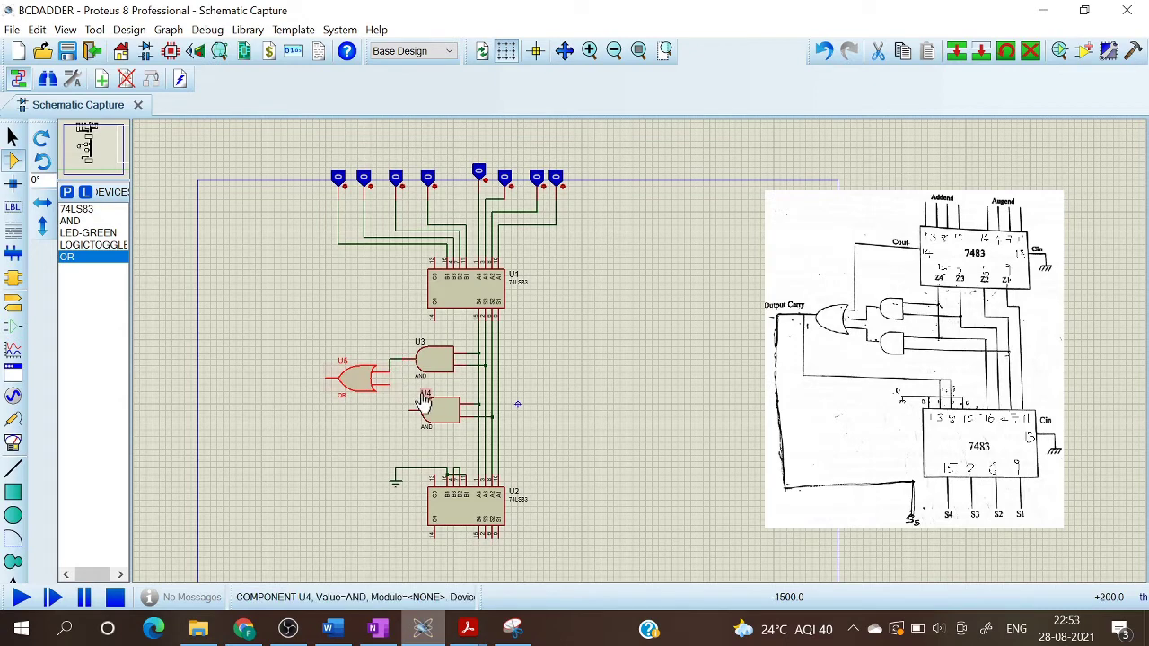
- Wire AND gate U4's output to the lower input of OR gate U5, and place a horizontally mirrored second OR gate to the left of U5
{"action": "left_click_drag", "start_coordinate": [404, 400], "coordinate": [405, 387]}
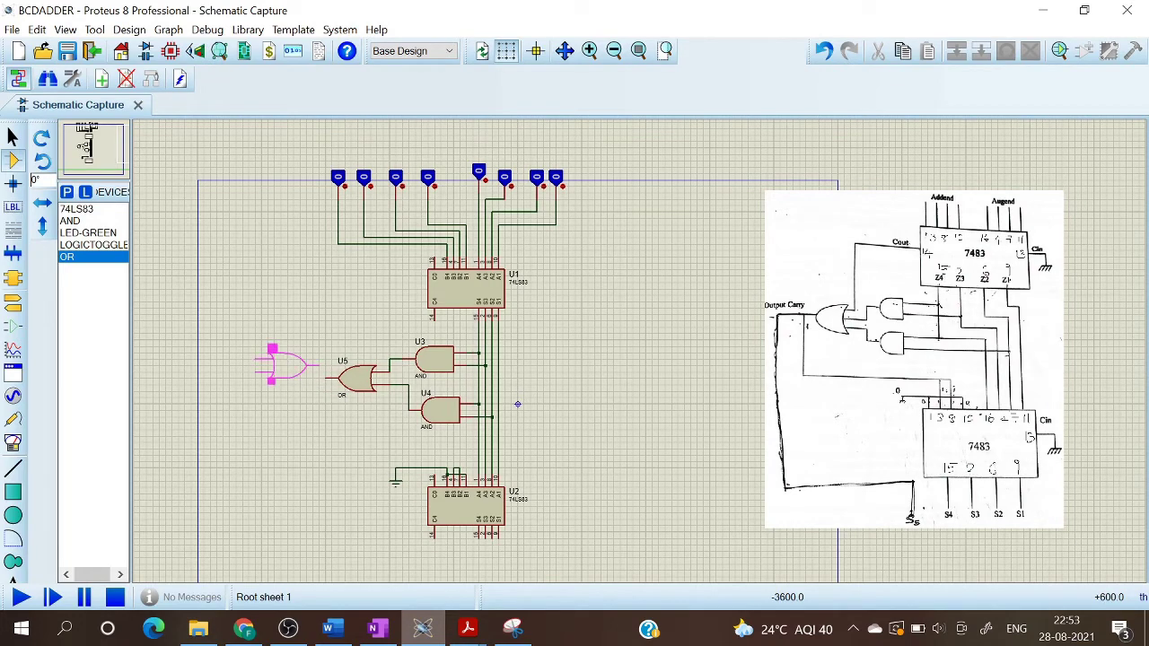
{"action": "left_click", "coordinate": [291, 355]}
{"action": "left_click", "coordinate": [290, 363]}
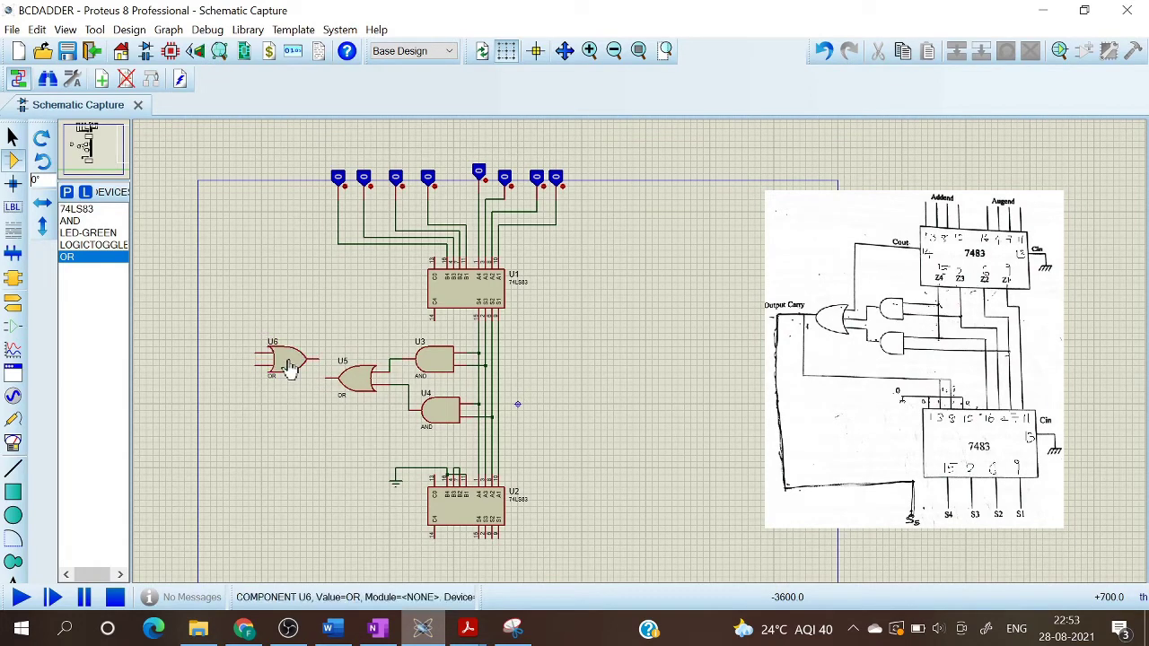
{"action": "right_click", "coordinate": [292, 360]}
{"action": "left_click", "coordinate": [340, 279]}
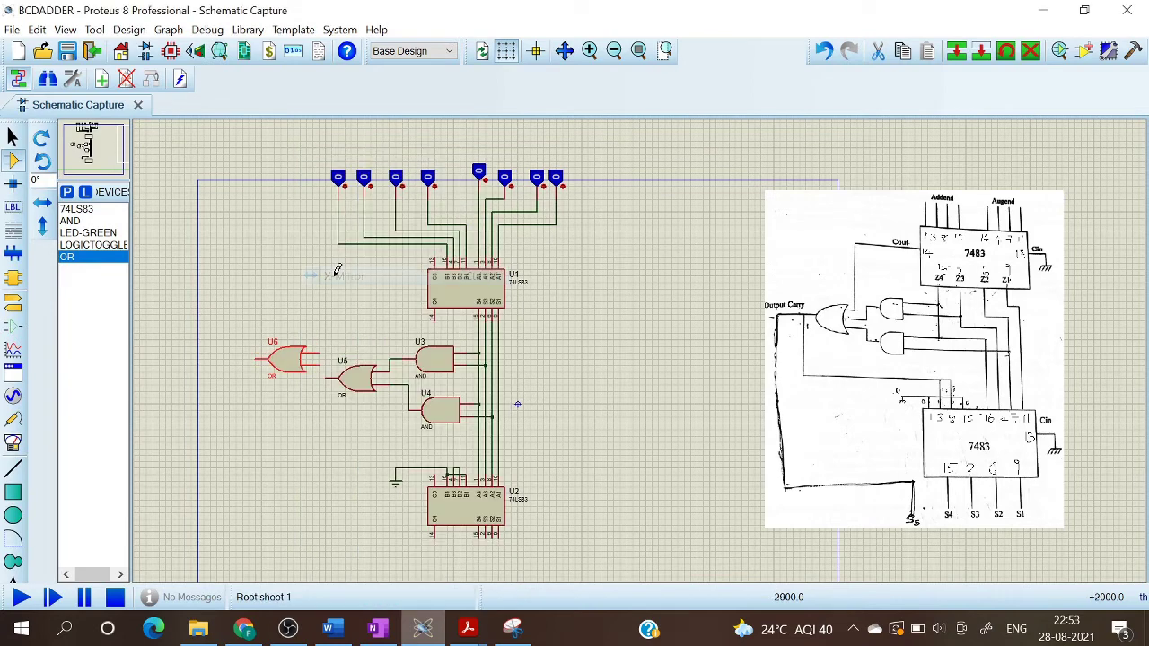
- Wire U1's C4 and OR gate U5's output to the inputs of OR gate U6, and U6's output to U2's joined B3 and B2 inputs
{"action": "left_click", "coordinate": [432, 316]}
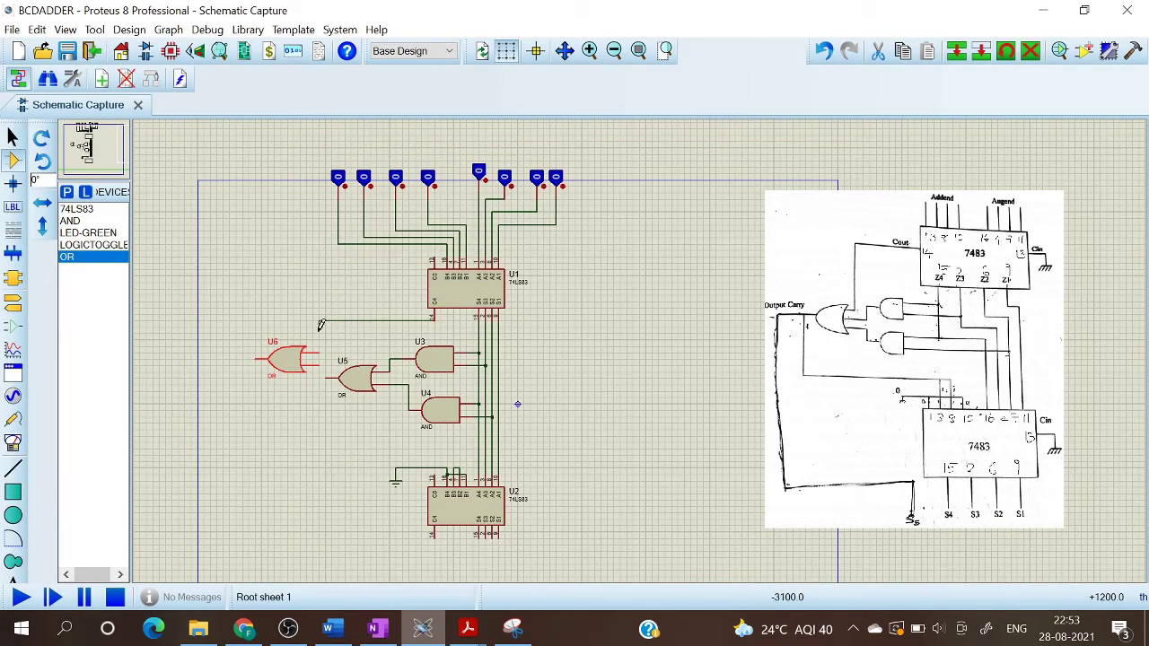
{"action": "left_click", "coordinate": [320, 345]}
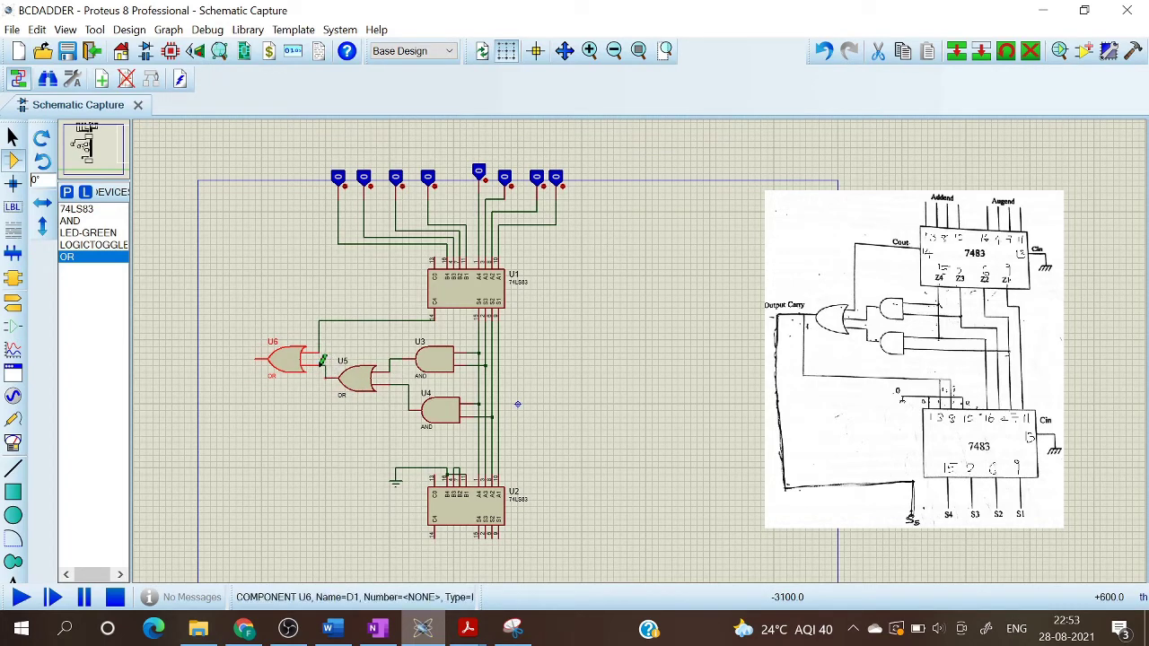
{"action": "left_click", "coordinate": [258, 365]}
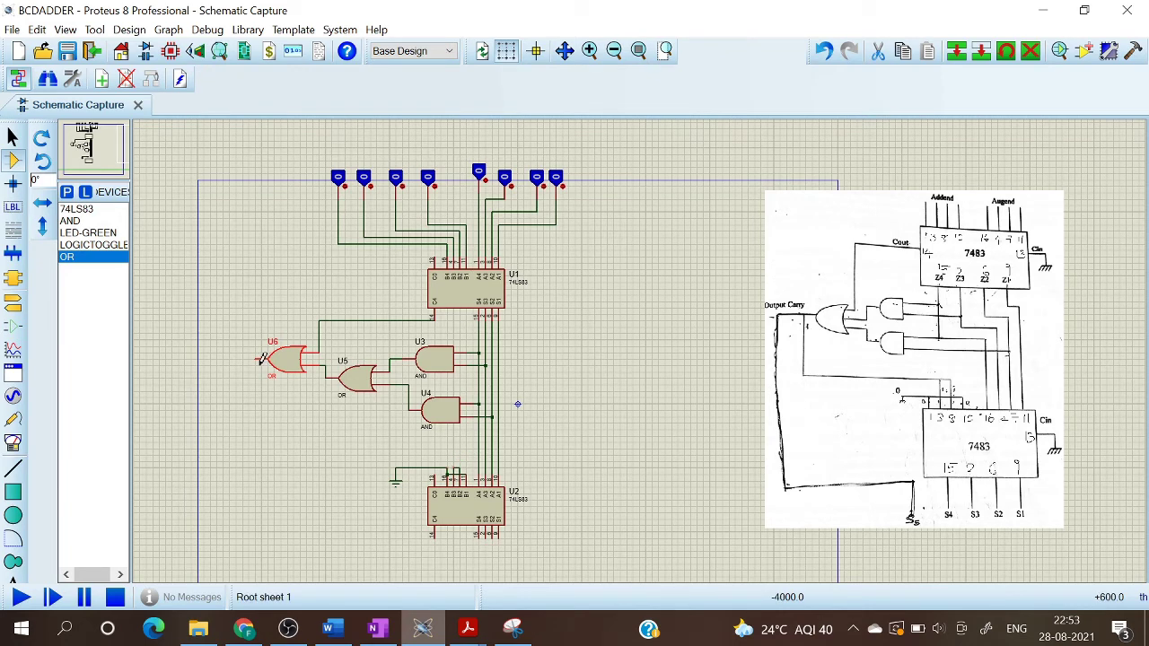
{"action": "left_click", "coordinate": [257, 390]}
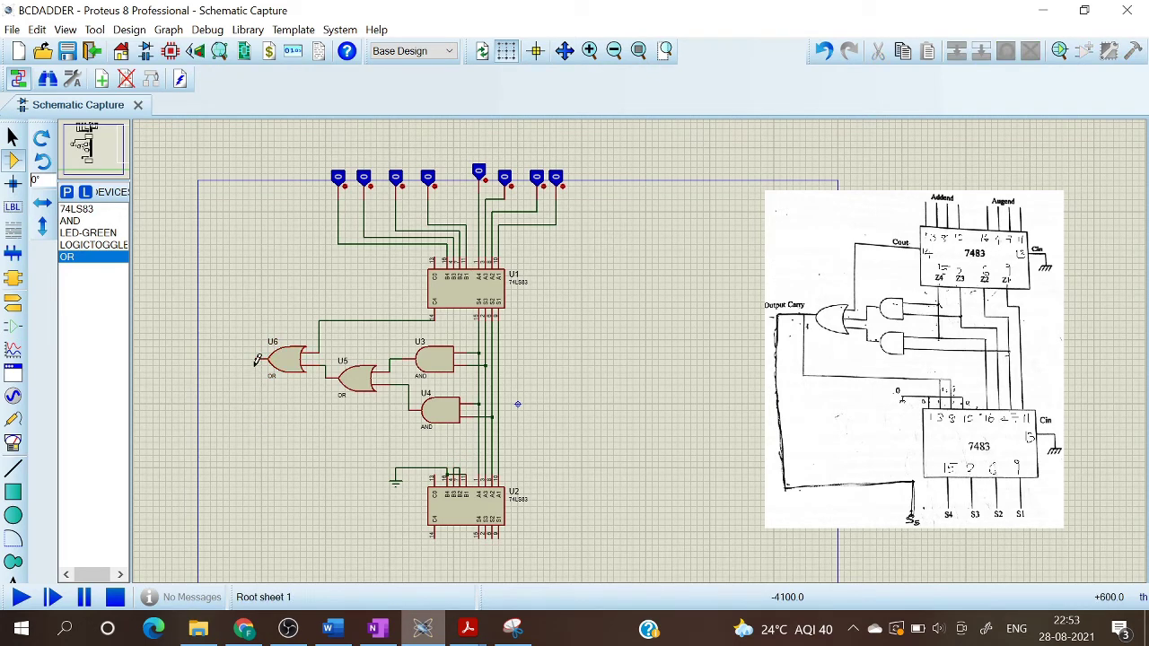
{"action": "left_click", "coordinate": [256, 357]}
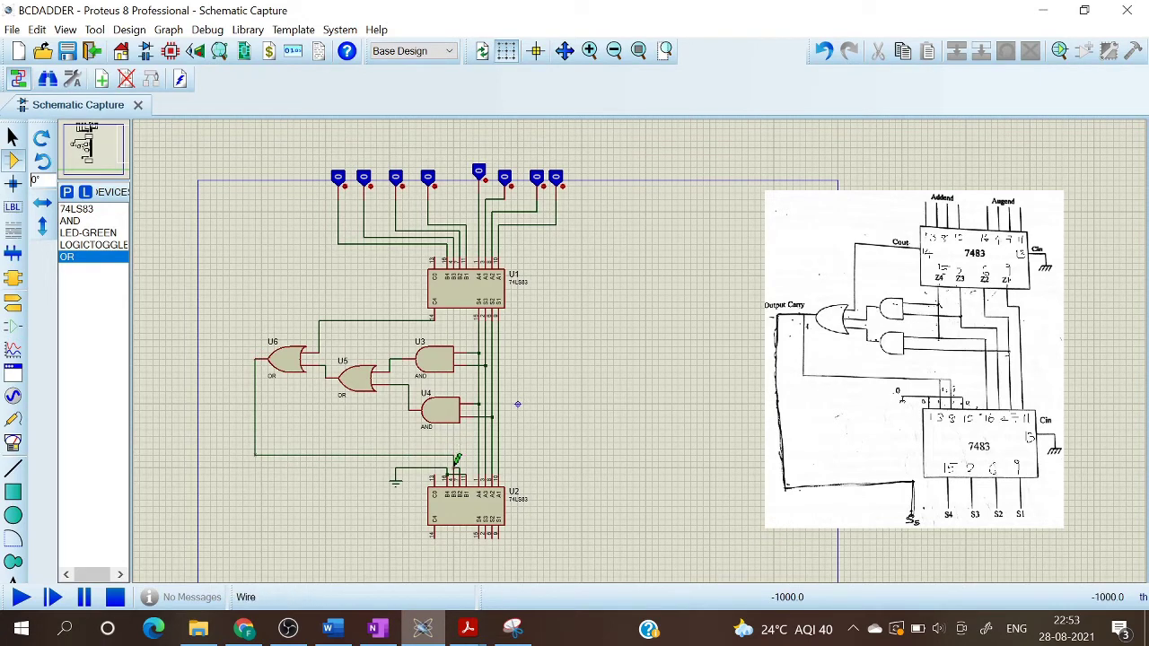
{"action": "left_click", "coordinate": [455, 461]}
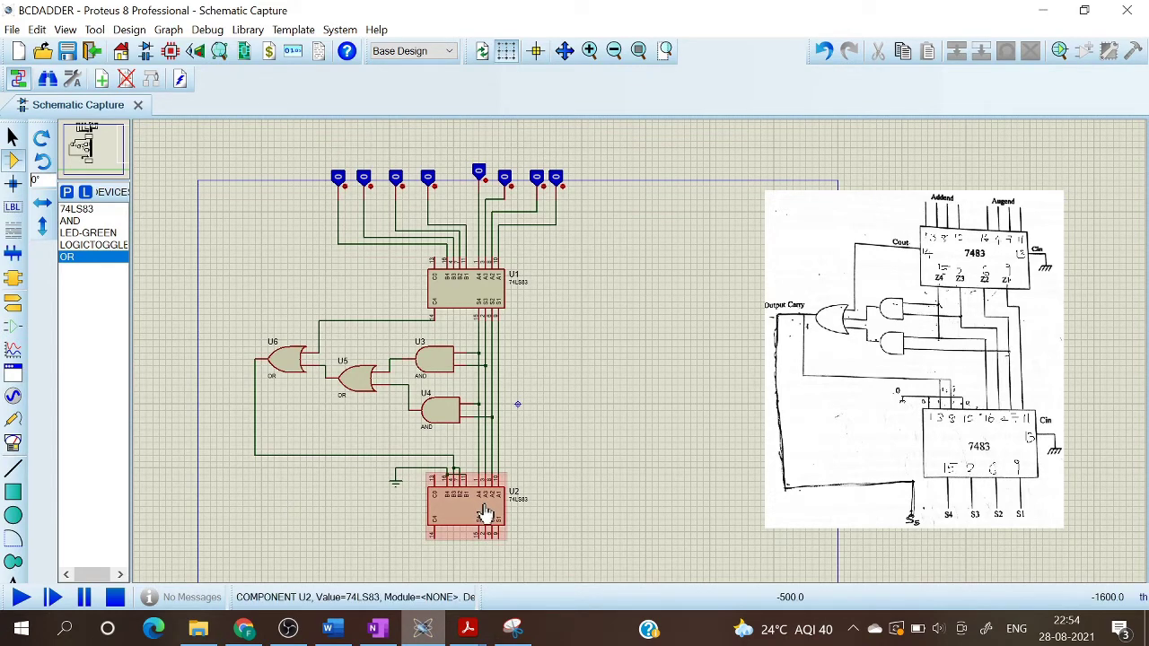
{"action": "key", "text": "super"}
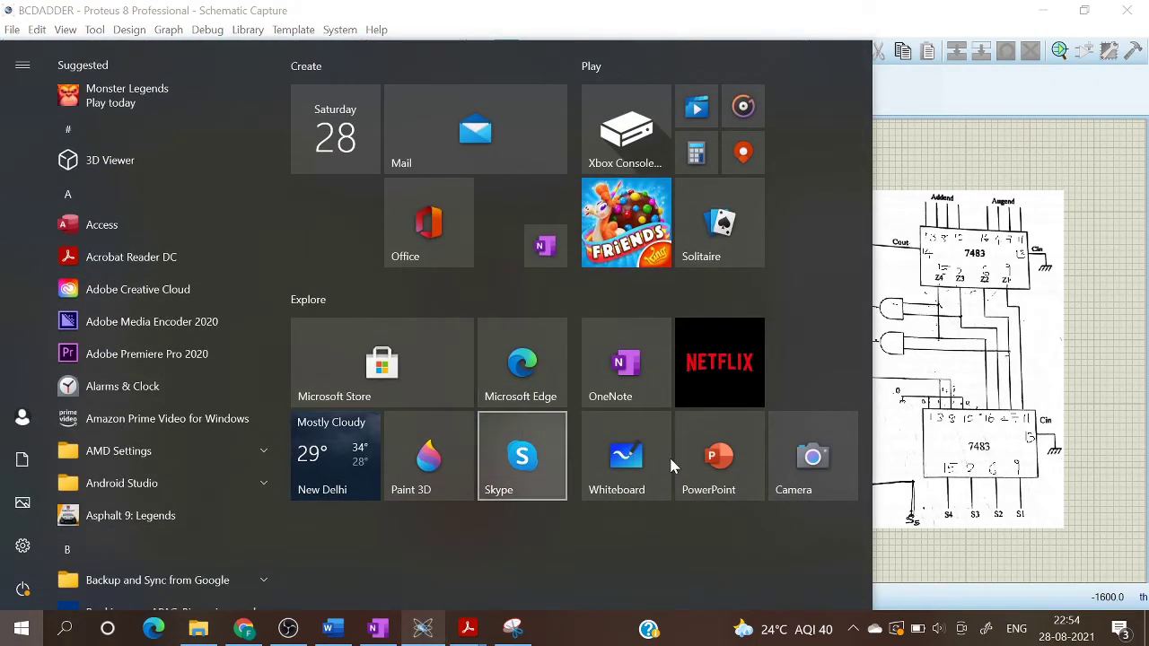
{"action": "left_click", "coordinate": [1015, 520]}
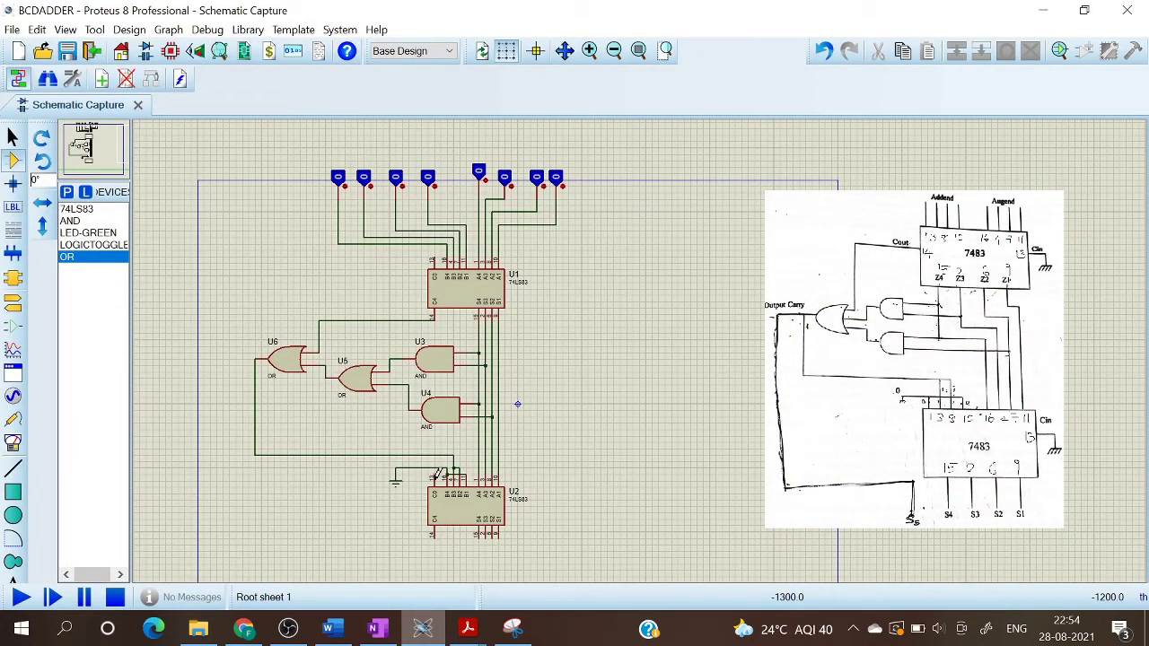
- Connect U2's C0 pin to its existing ground wire, and add a ground terminal beside U1 wired to U1's C0 pin
{"action": "left_click", "coordinate": [434, 473]}
{"action": "left_click", "coordinate": [434, 468]}
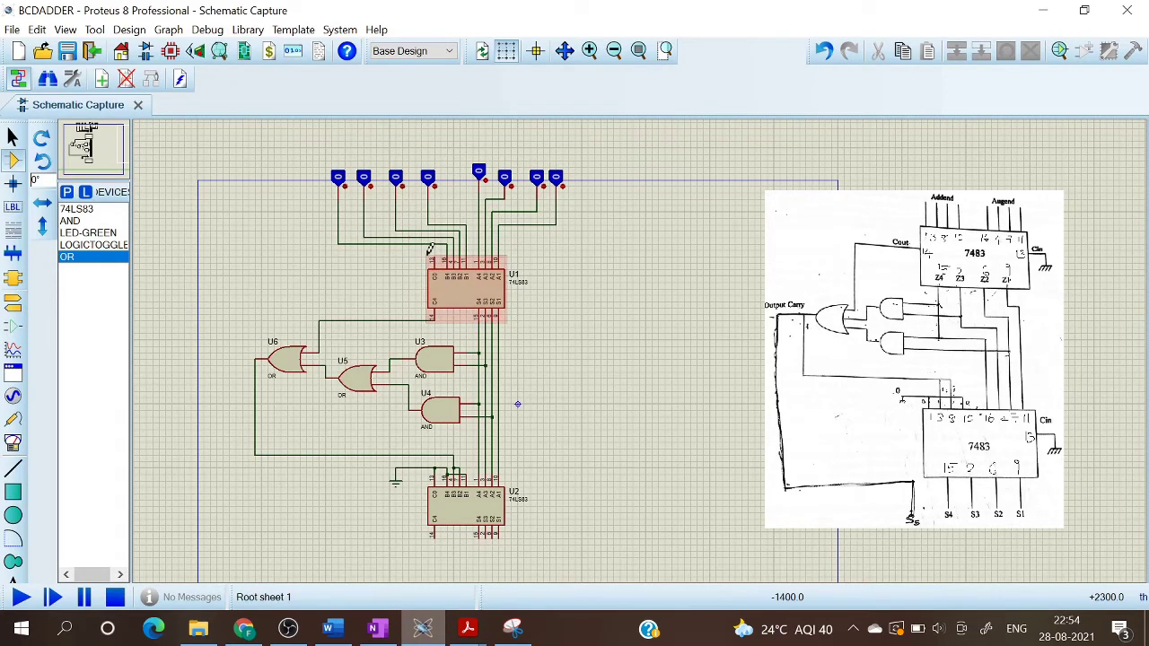
{"action": "left_click", "coordinate": [24, 305]}
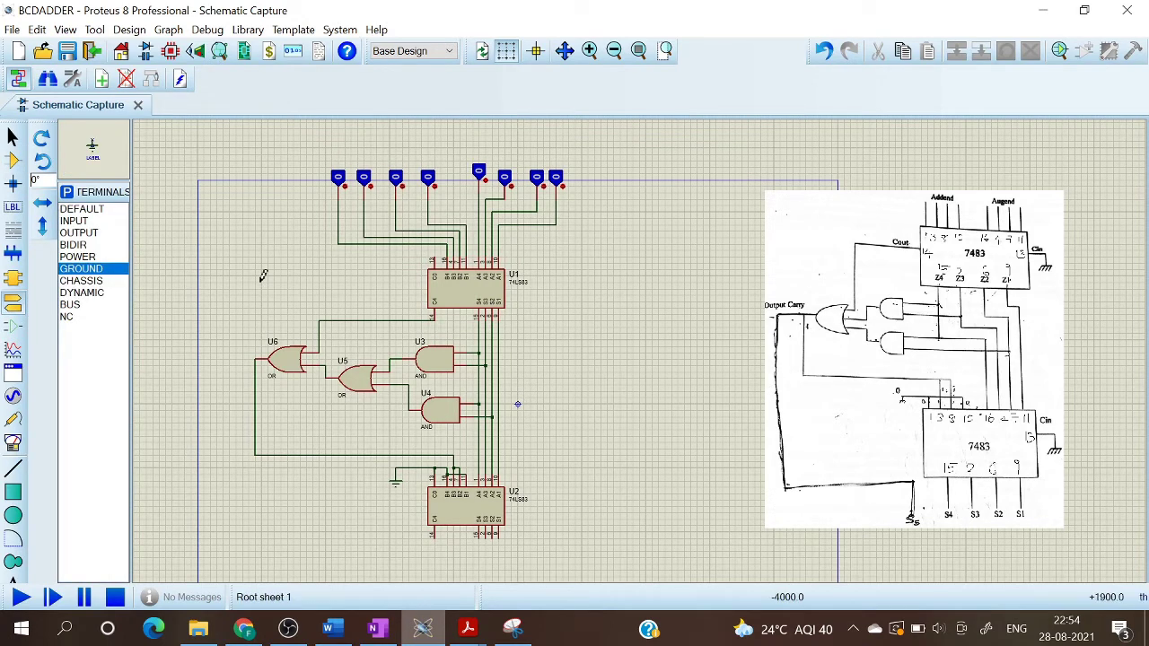
{"action": "left_click", "coordinate": [412, 266]}
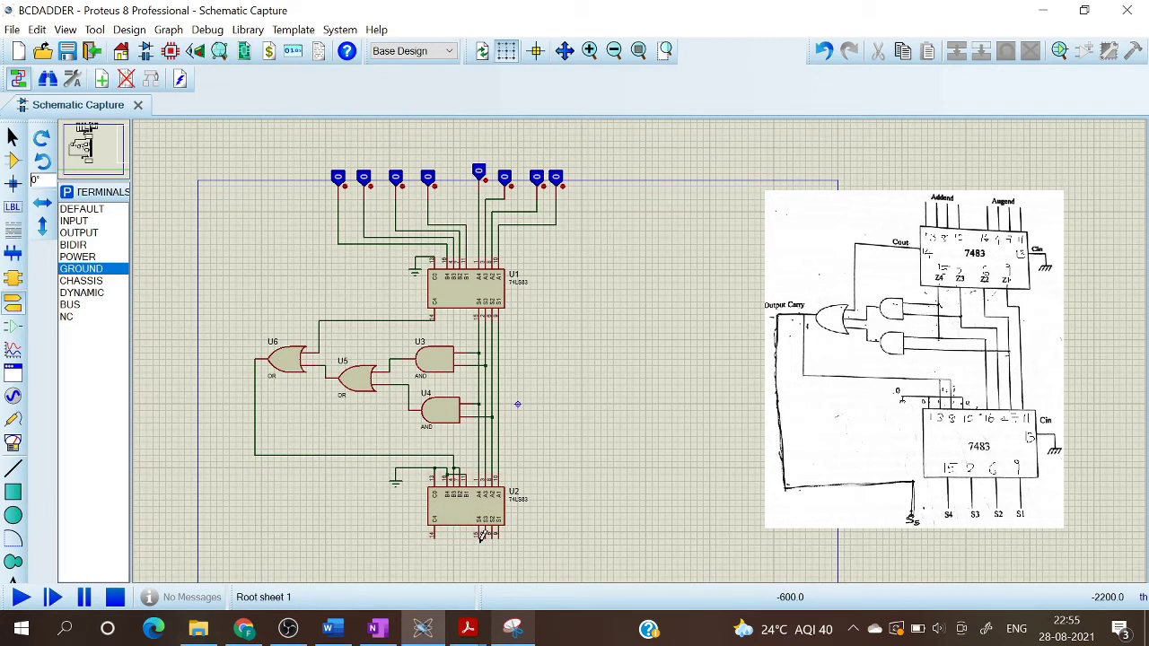
- Place two green LEDs below adder U2, one directly at the S1 pin and one lower down beneath the S4 pin
{"action": "left_click", "coordinate": [12, 160]}
{"action": "left_click", "coordinate": [90, 233]}
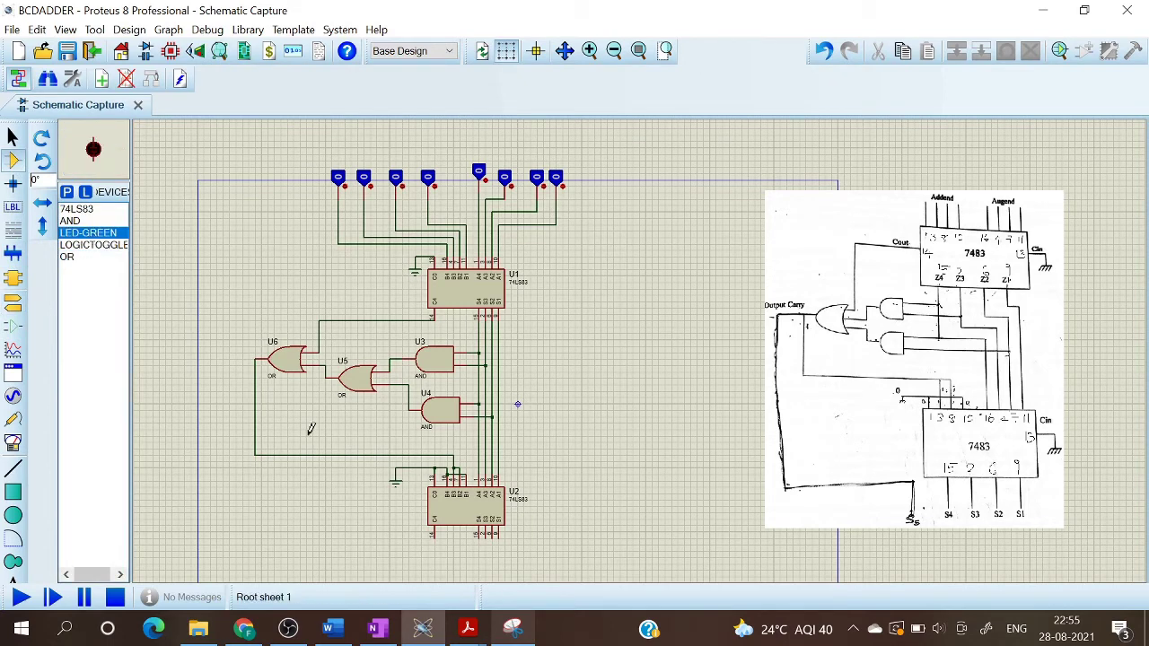
{"action": "left_click", "coordinate": [501, 559]}
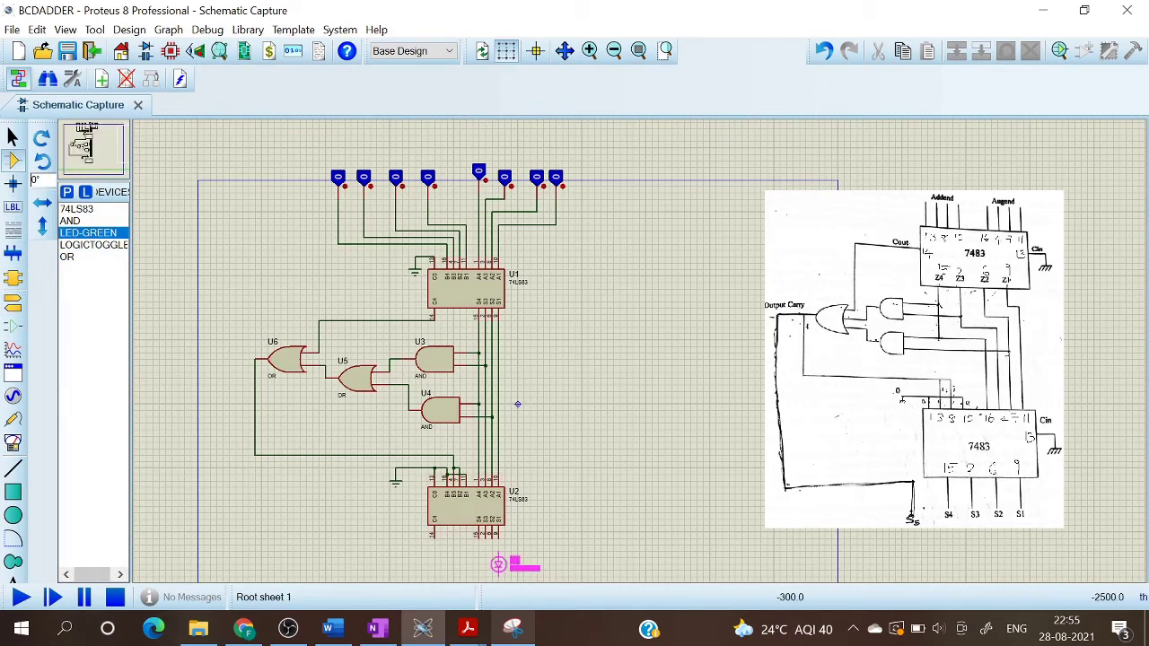
{"action": "left_click", "coordinate": [499, 555]}
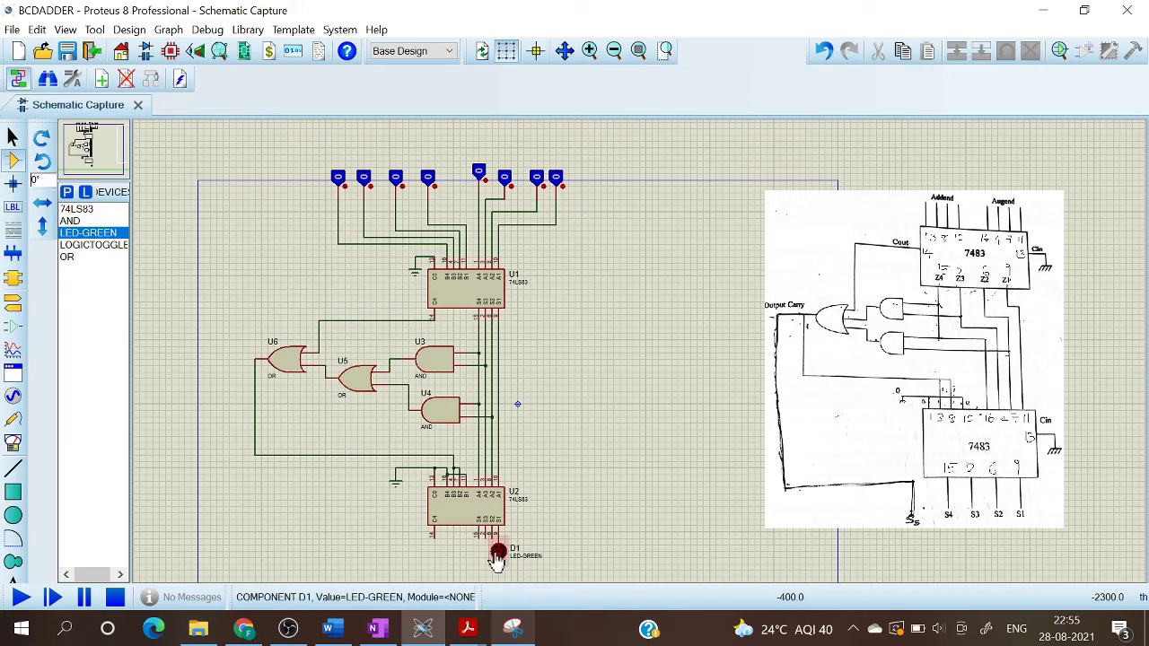
{"action": "left_click", "coordinate": [477, 567]}
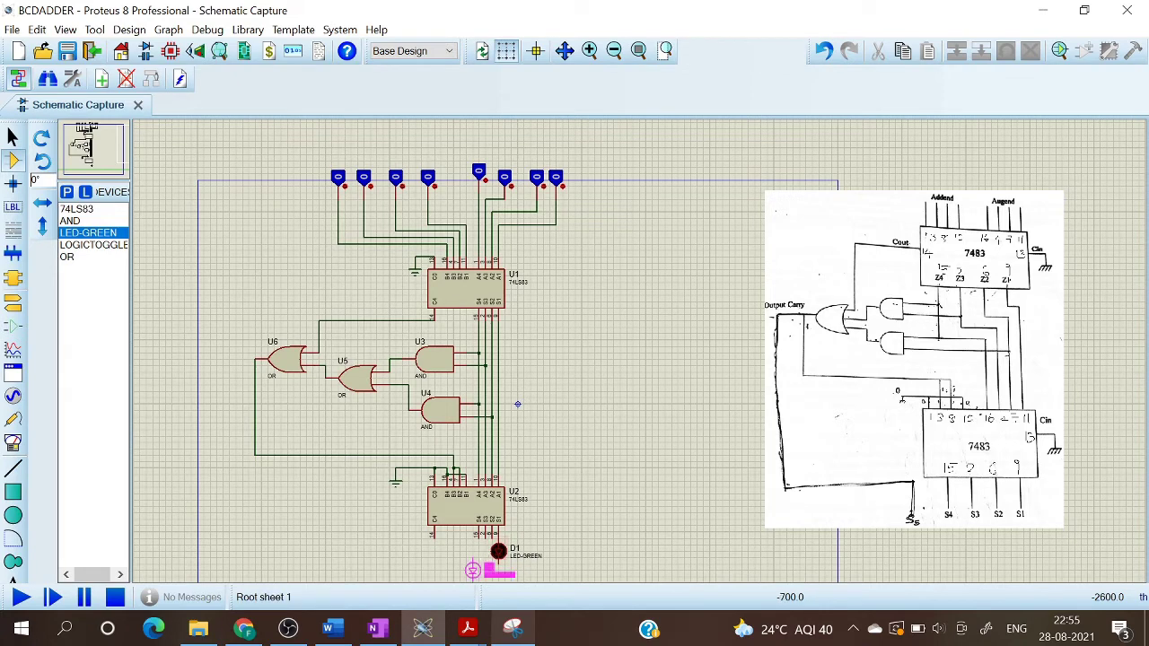
{"action": "left_click", "coordinate": [478, 575]}
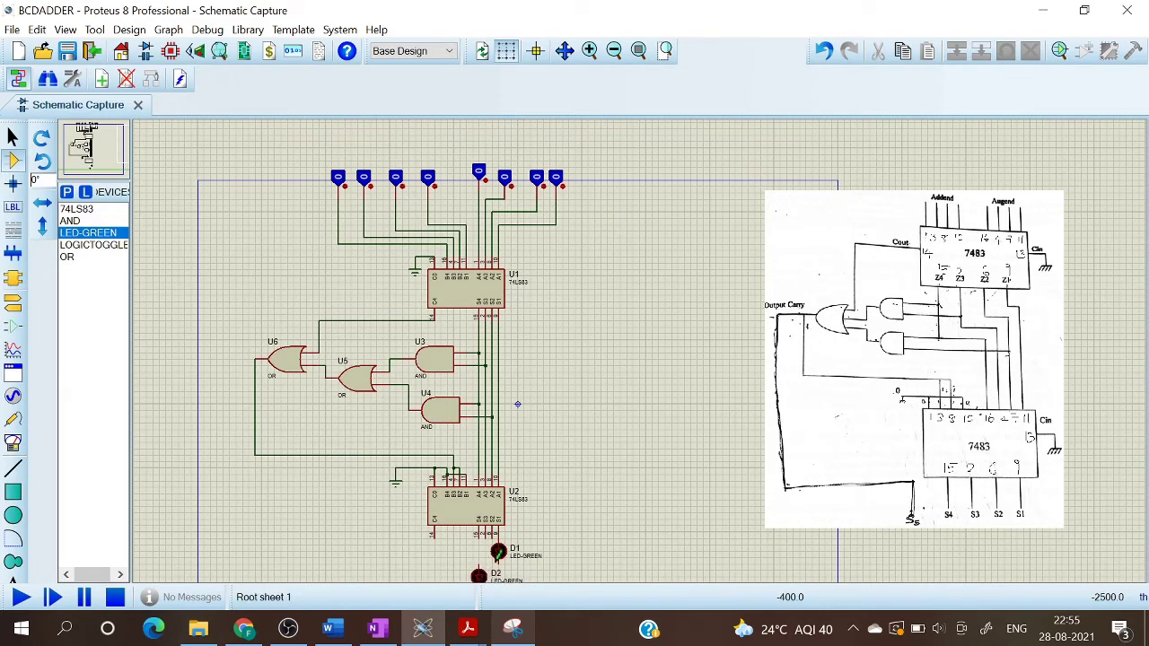
- Delete the LED attached to U2's S1 pin and place four more green LEDs in a row, two on each side of the remaining LED
{"action": "right_click", "coordinate": [508, 552]}
{"action": "left_click", "coordinate": [597, 136]}
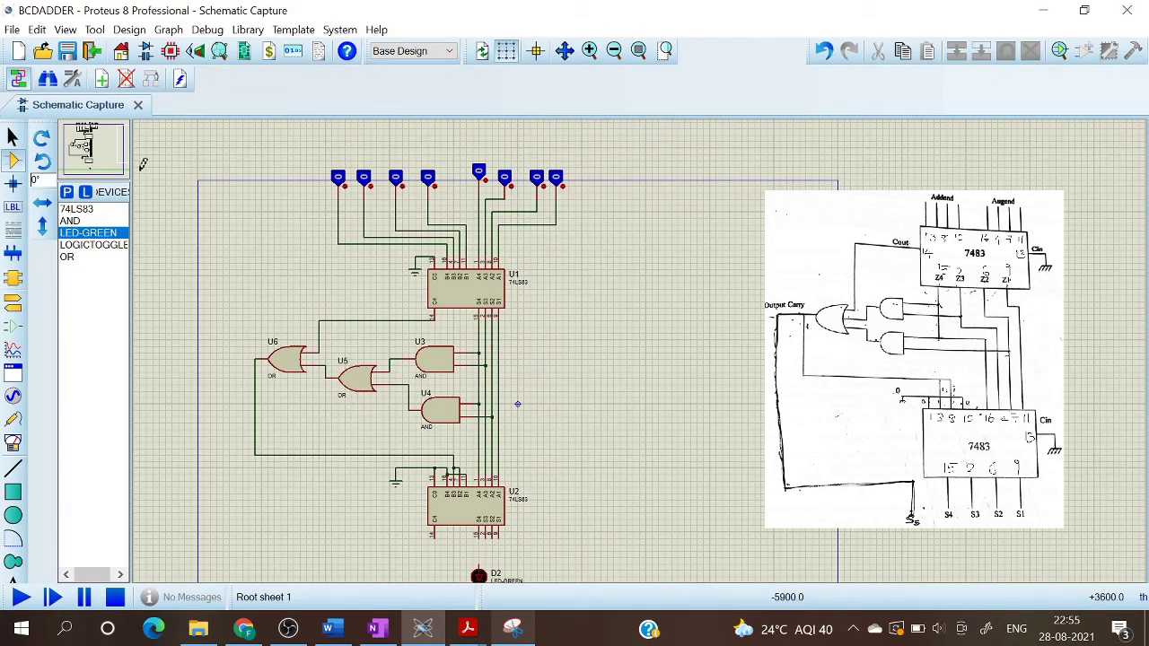
{"action": "left_click", "coordinate": [99, 165]}
{"action": "left_click", "coordinate": [101, 167]}
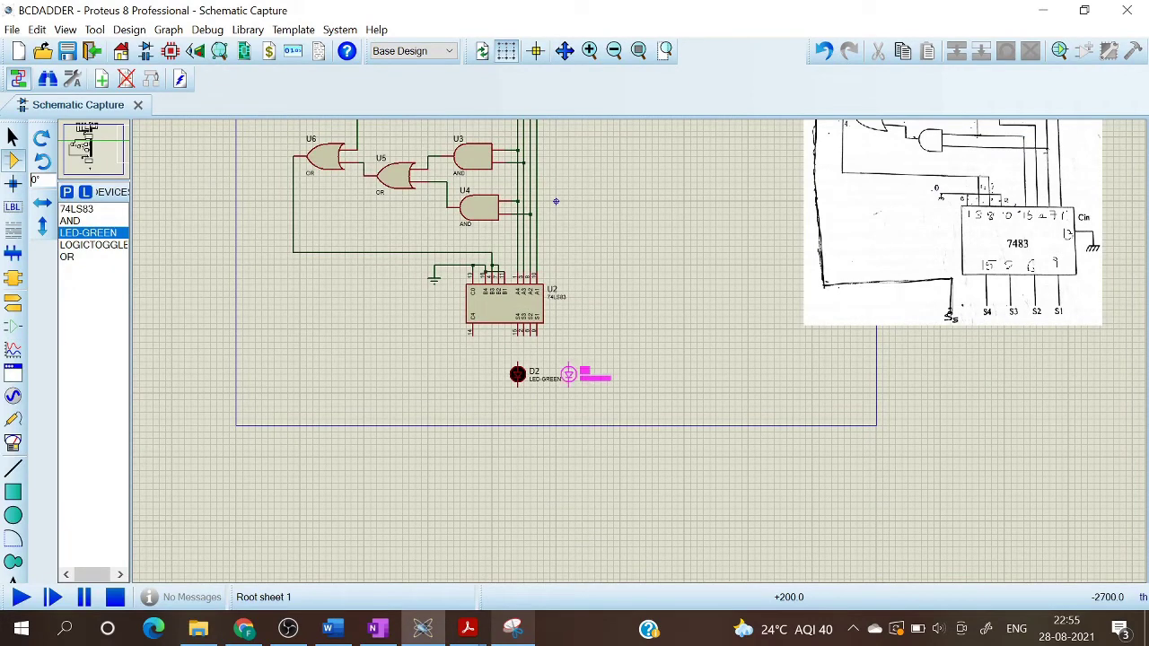
{"action": "left_click", "coordinate": [569, 374]}
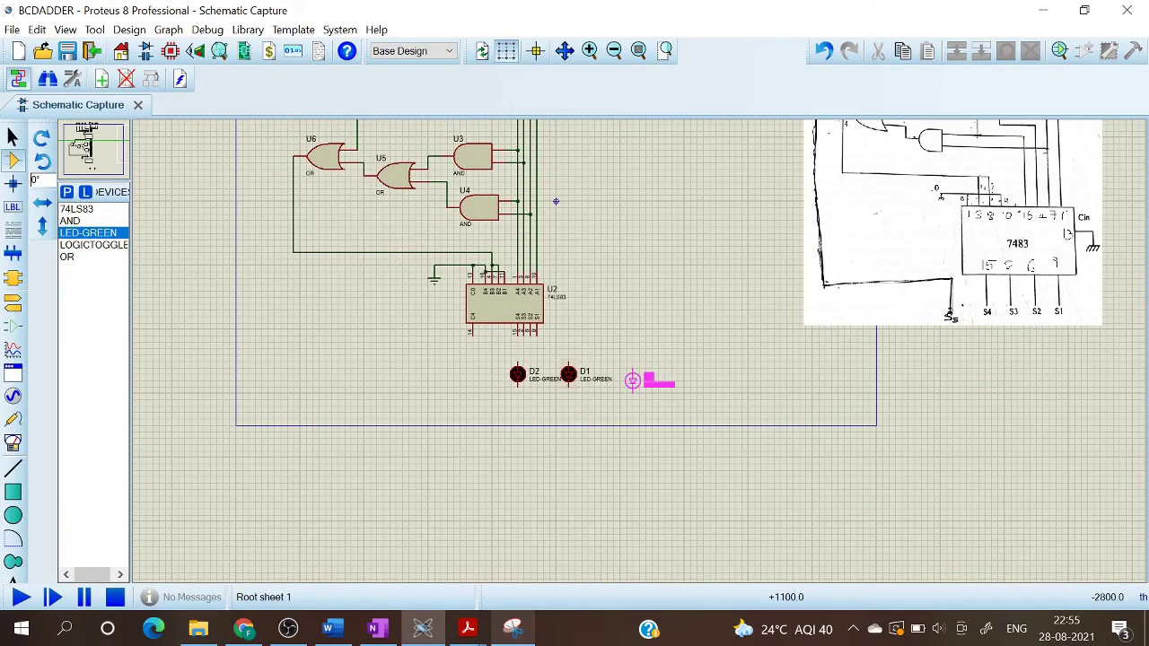
{"action": "left_click", "coordinate": [620, 374]}
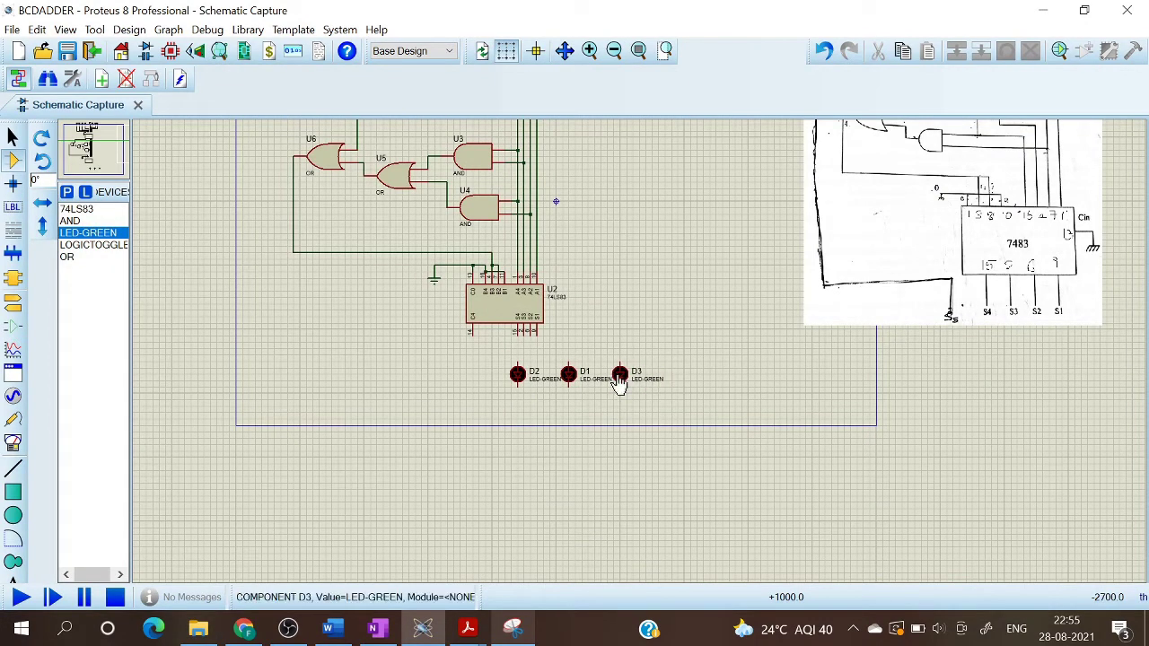
{"action": "left_click", "coordinate": [513, 384]}
{"action": "left_click", "coordinate": [473, 380]}
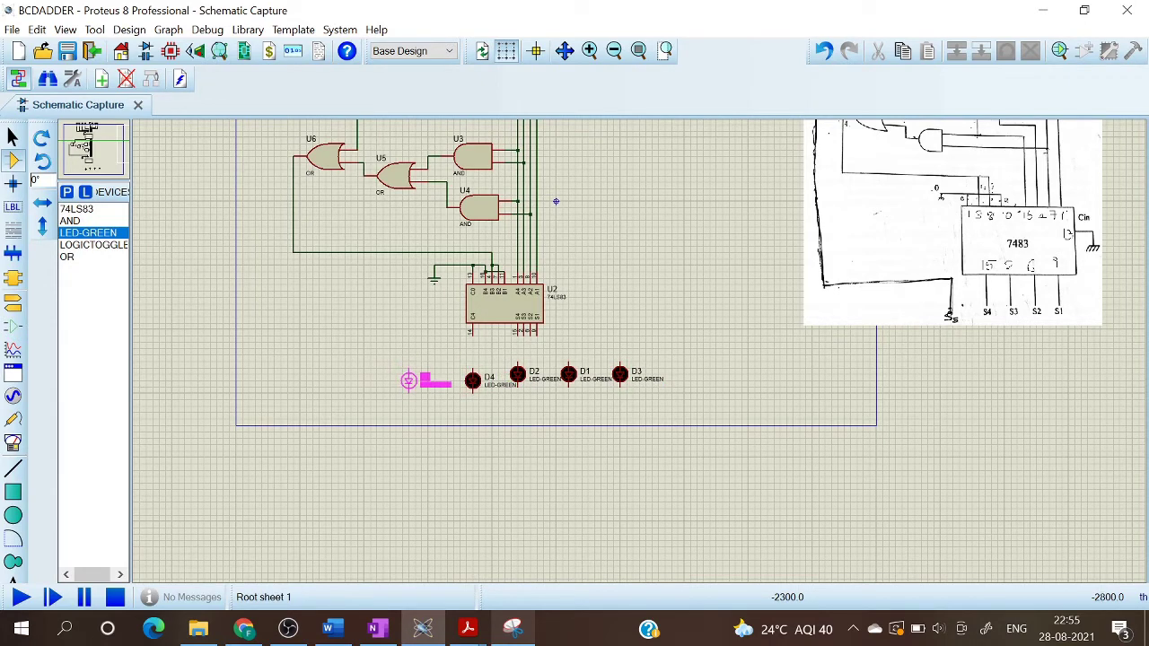
{"action": "left_click", "coordinate": [408, 381]}
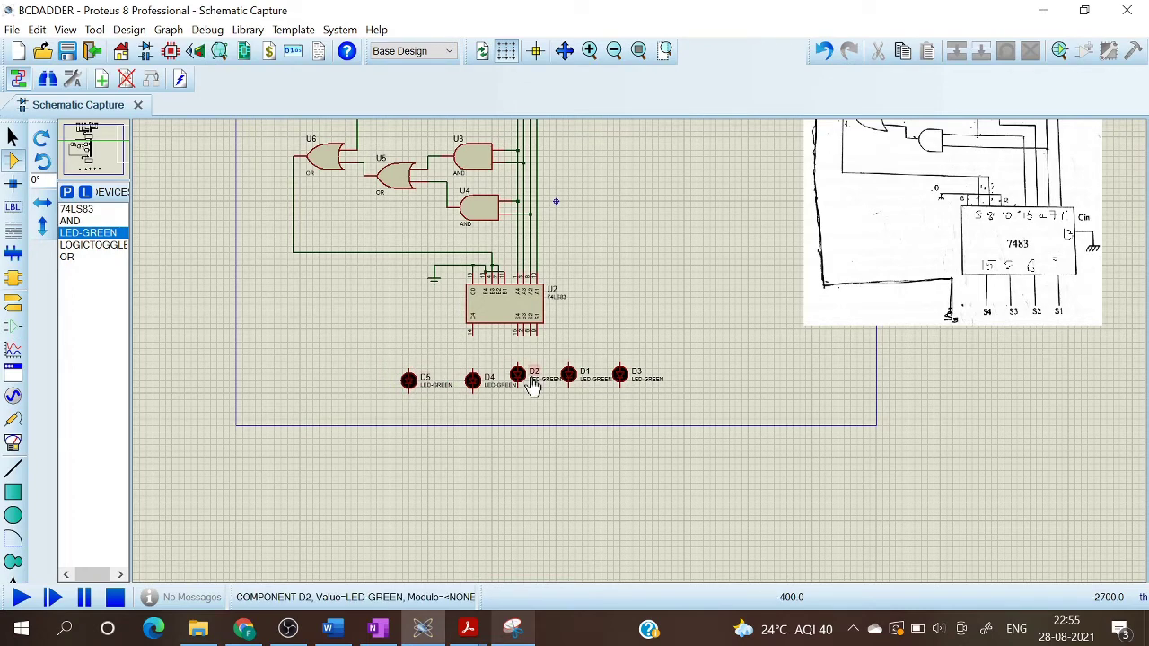
{"action": "left_click", "coordinate": [473, 380]}
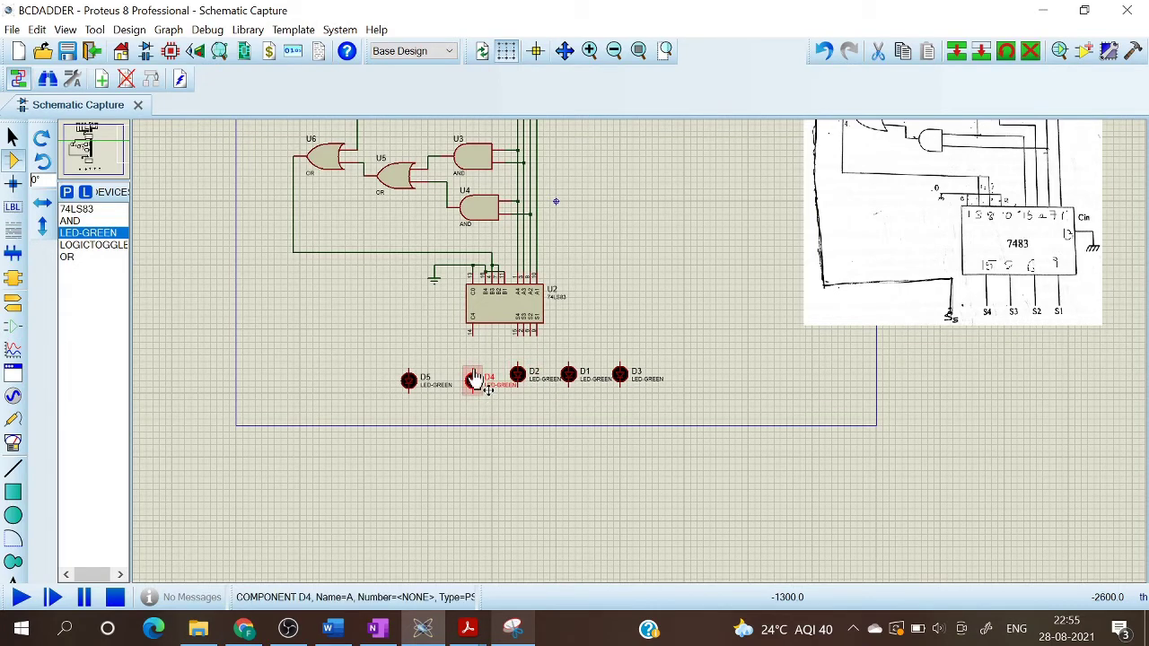
{"action": "left_click", "coordinate": [534, 359]}
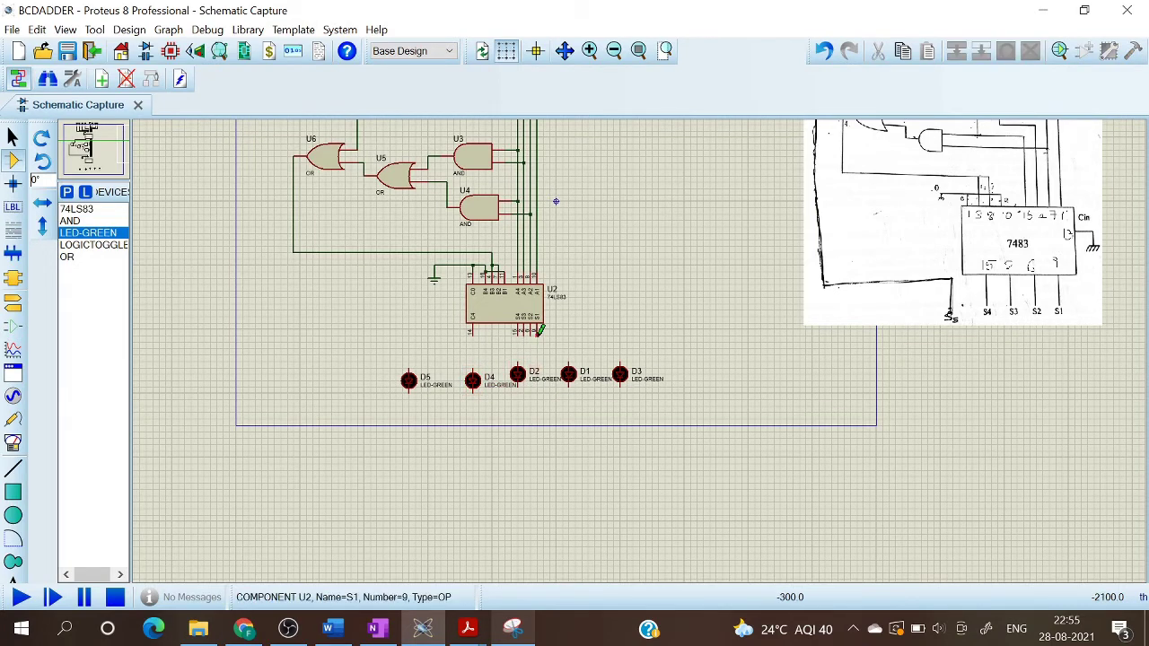
- Wire U2's S1 output to the rightmost LED D3 and its S2 output to LED D1
{"action": "left_click", "coordinate": [539, 328]}
{"action": "left_click", "coordinate": [531, 332]}
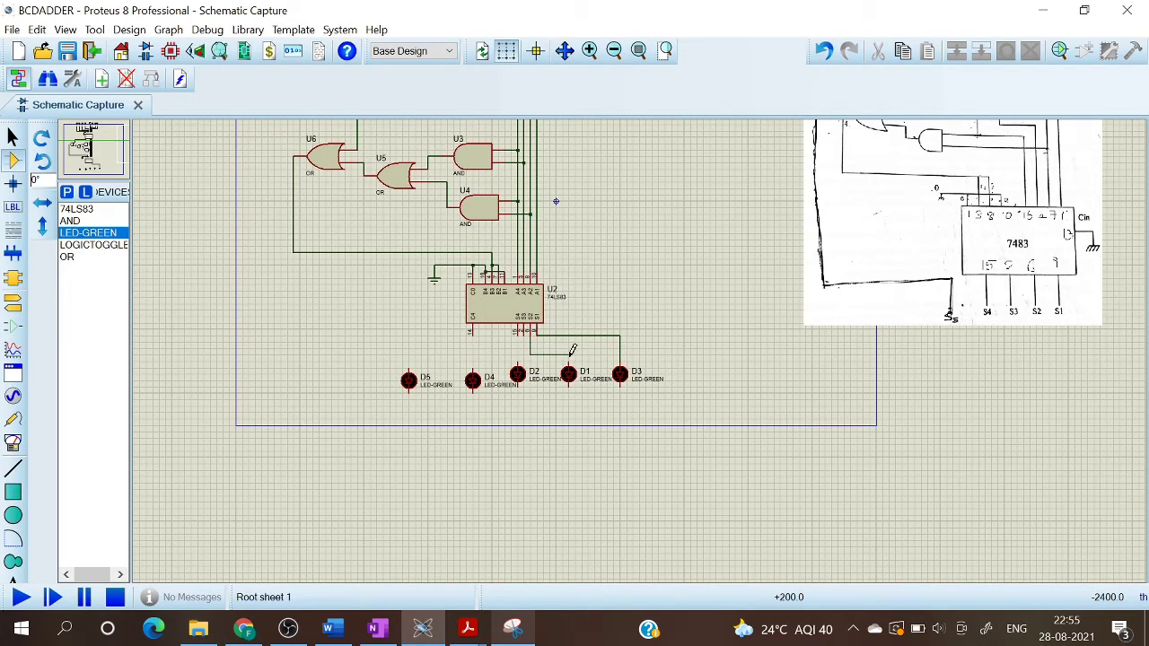
{"action": "right_click", "coordinate": [572, 355]}
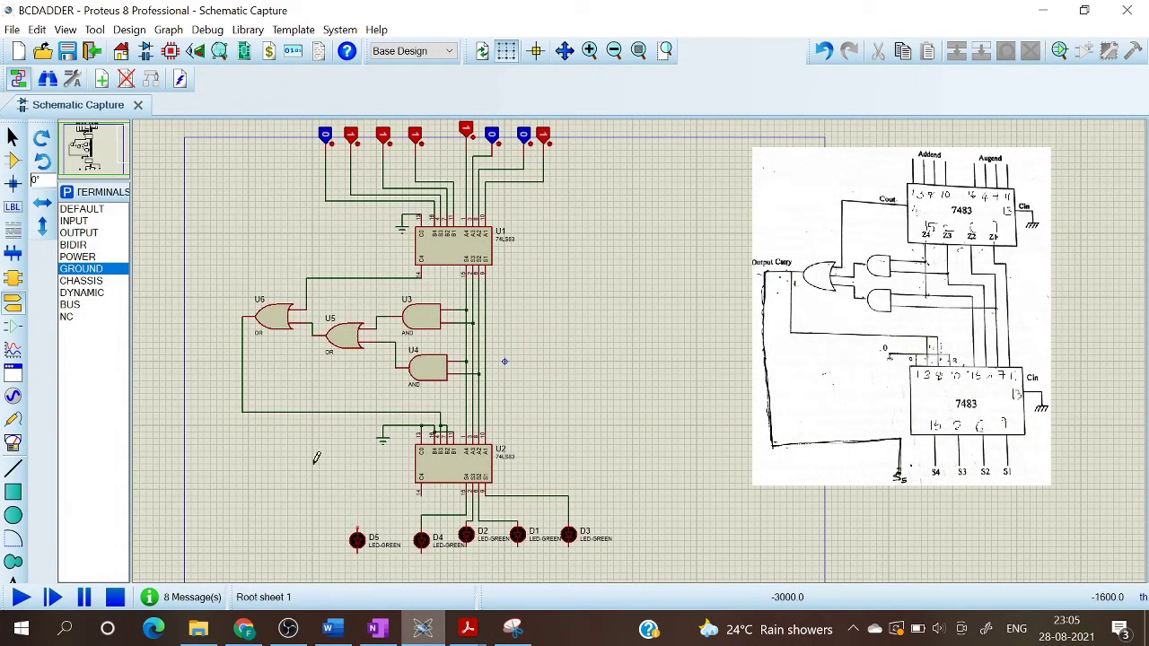
- Wire the output carry line from U6 to LED D5, and place a ground terminal beneath each of the five LEDs
{"action": "left_click", "coordinate": [243, 410]}
{"action": "left_click", "coordinate": [357, 528]}
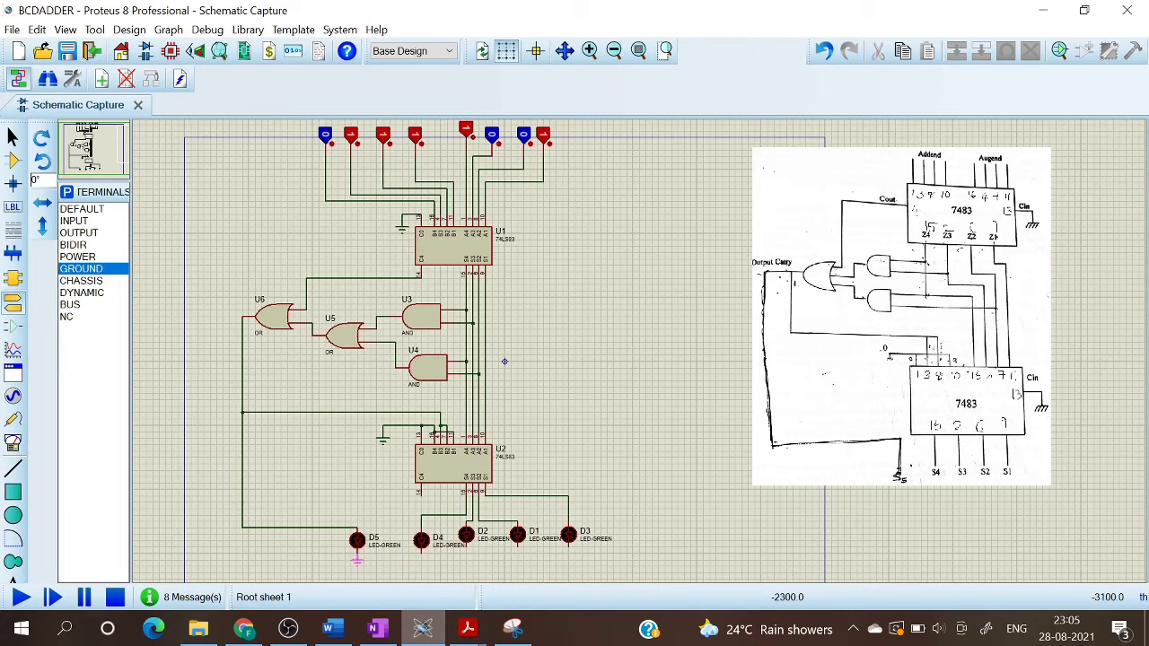
{"action": "left_click", "coordinate": [356, 558]}
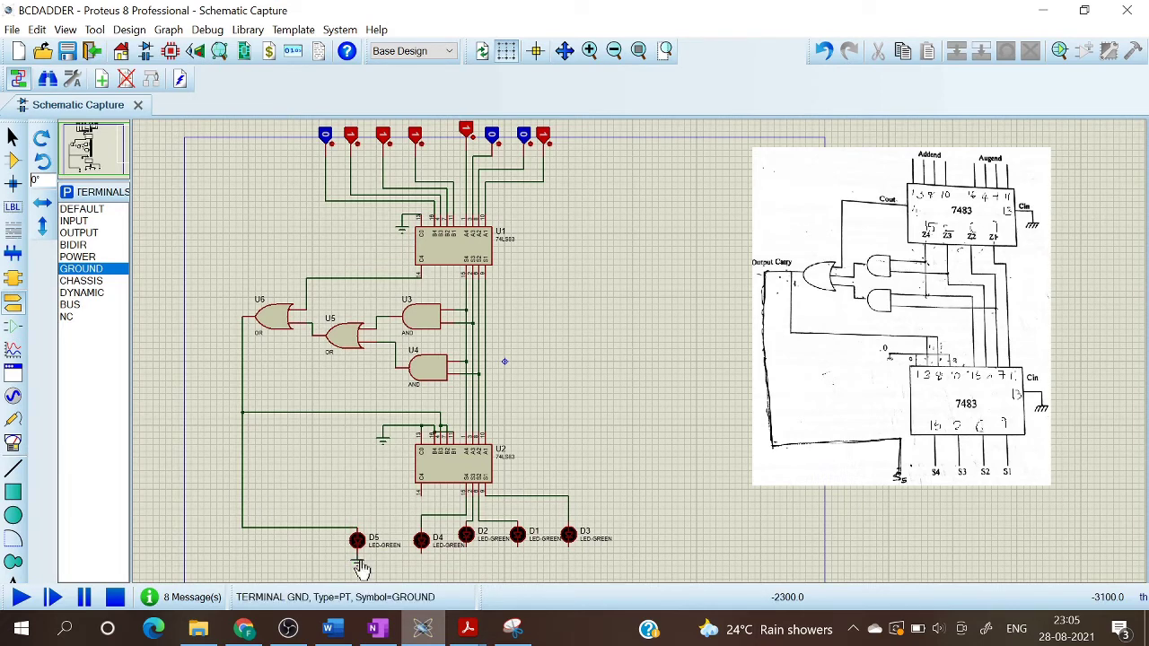
{"action": "left_click", "coordinate": [421, 558]}
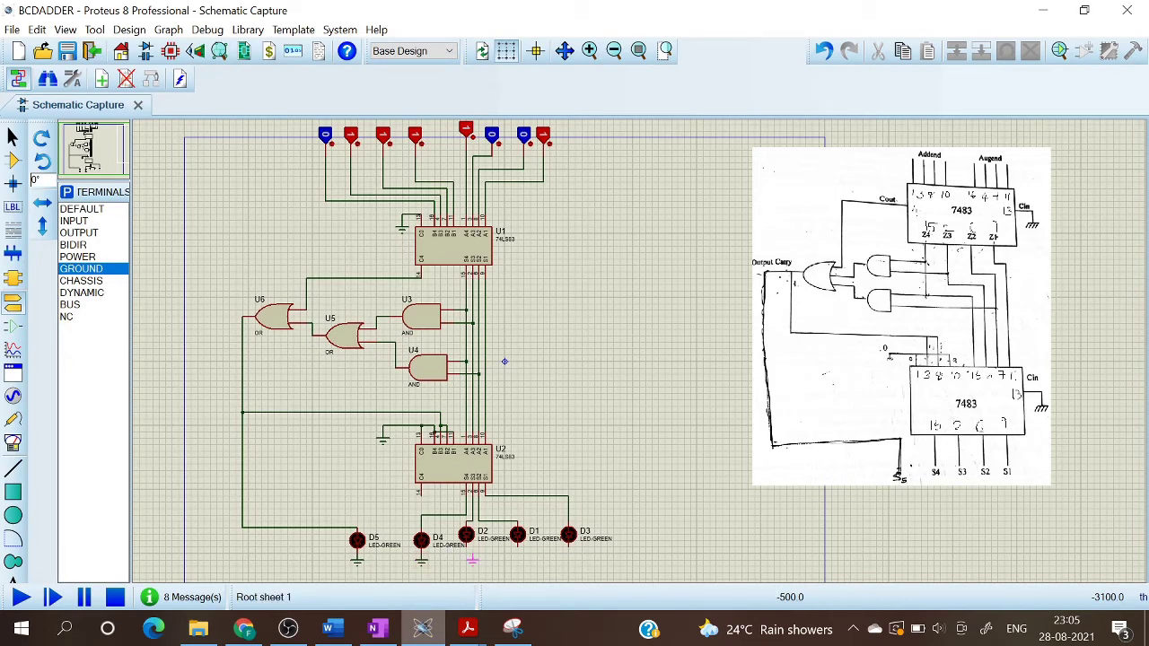
{"action": "left_click", "coordinate": [466, 559]}
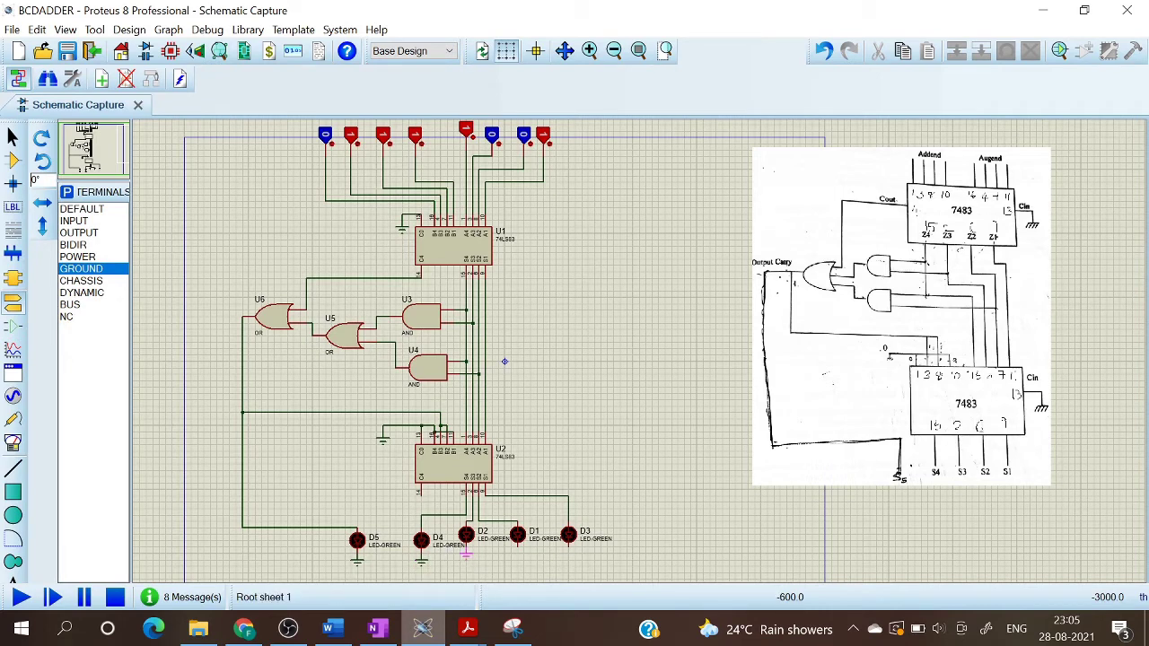
{"action": "left_click", "coordinate": [517, 559]}
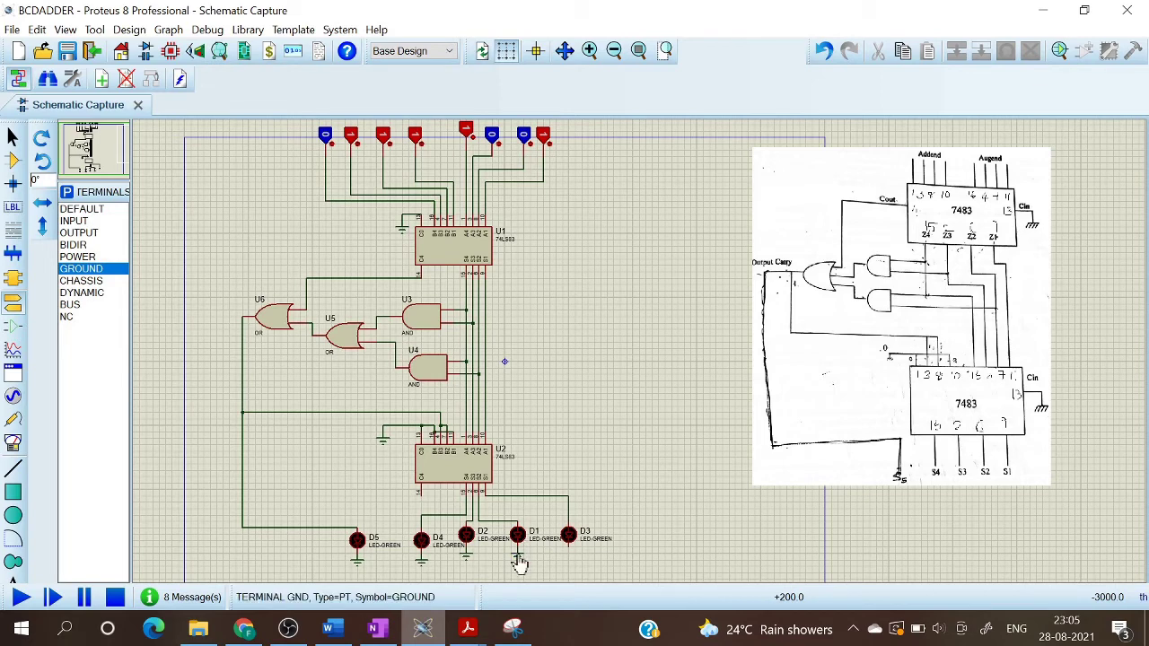
{"action": "left_click", "coordinate": [568, 558]}
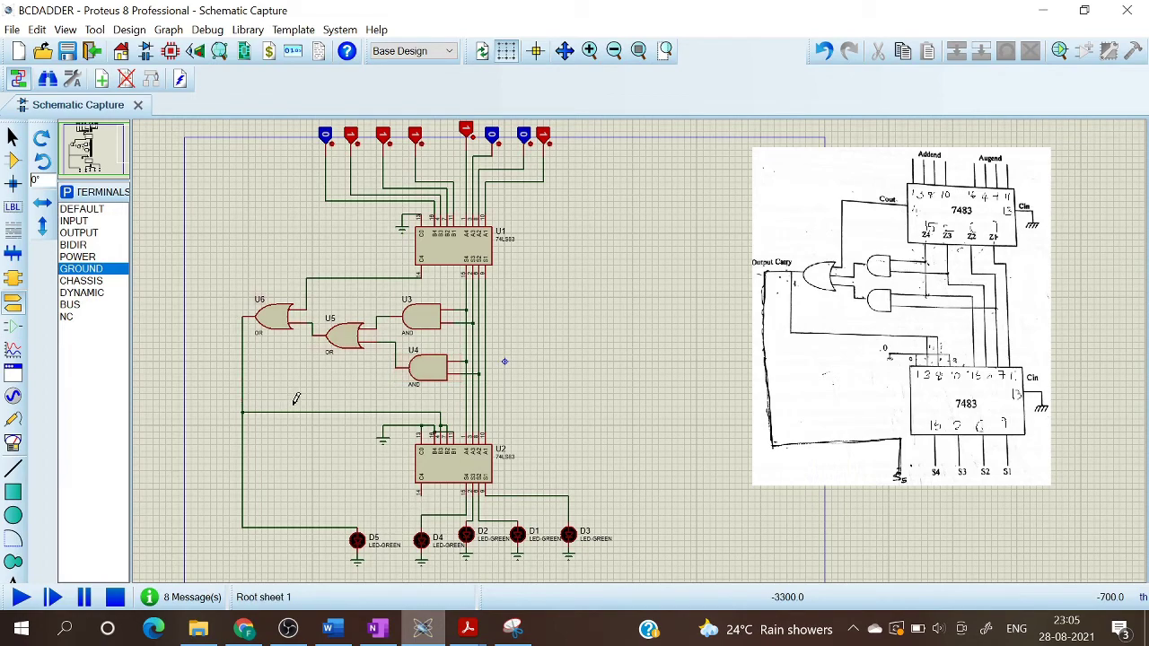
- Test the 4+3 example from OneNote by setting U1's B toggles to 0100 and A toggles to 0011, running and stopping the simulation
{"action": "left_click", "coordinate": [386, 630]}
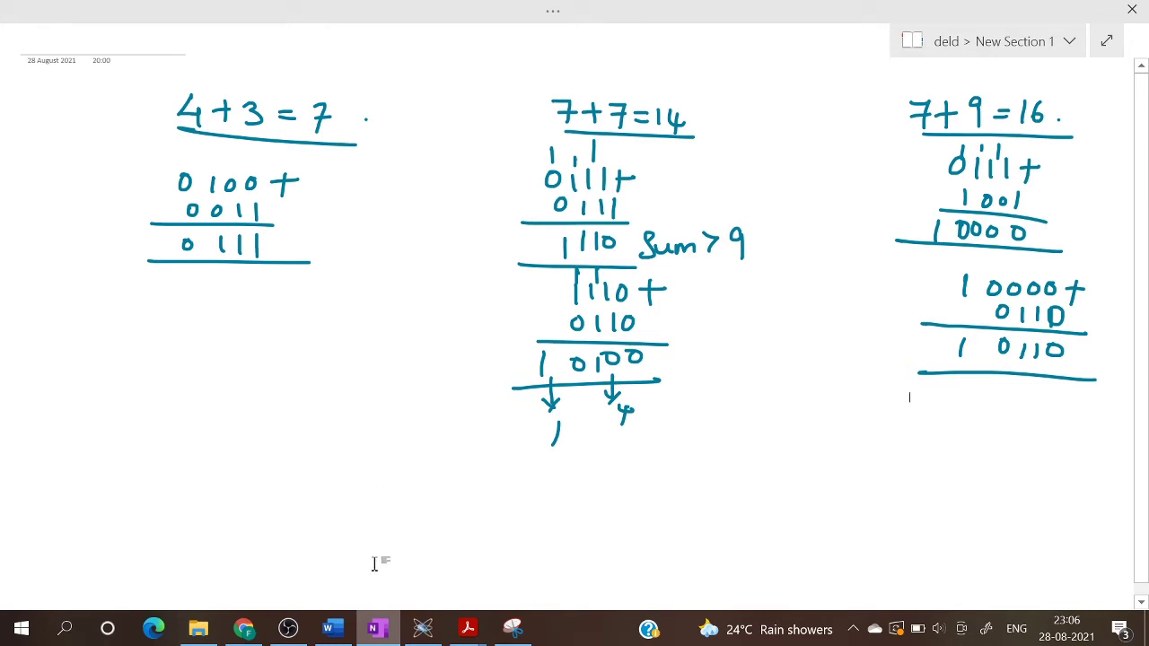
{"action": "left_click", "coordinate": [422, 629]}
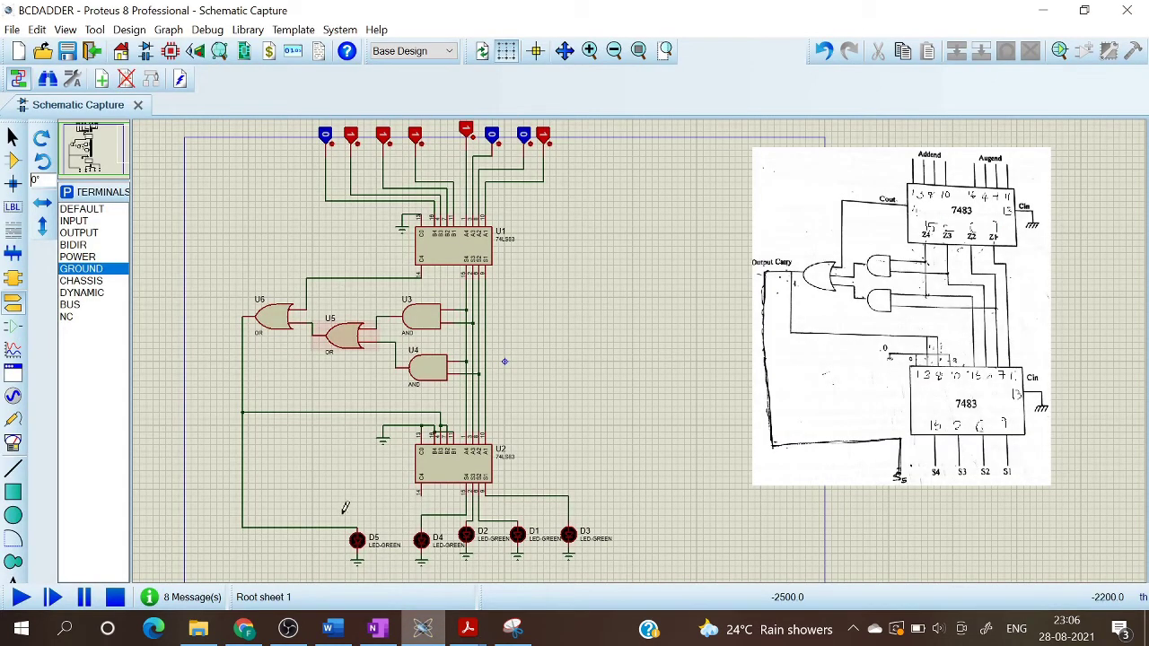
{"action": "left_click", "coordinate": [385, 137]}
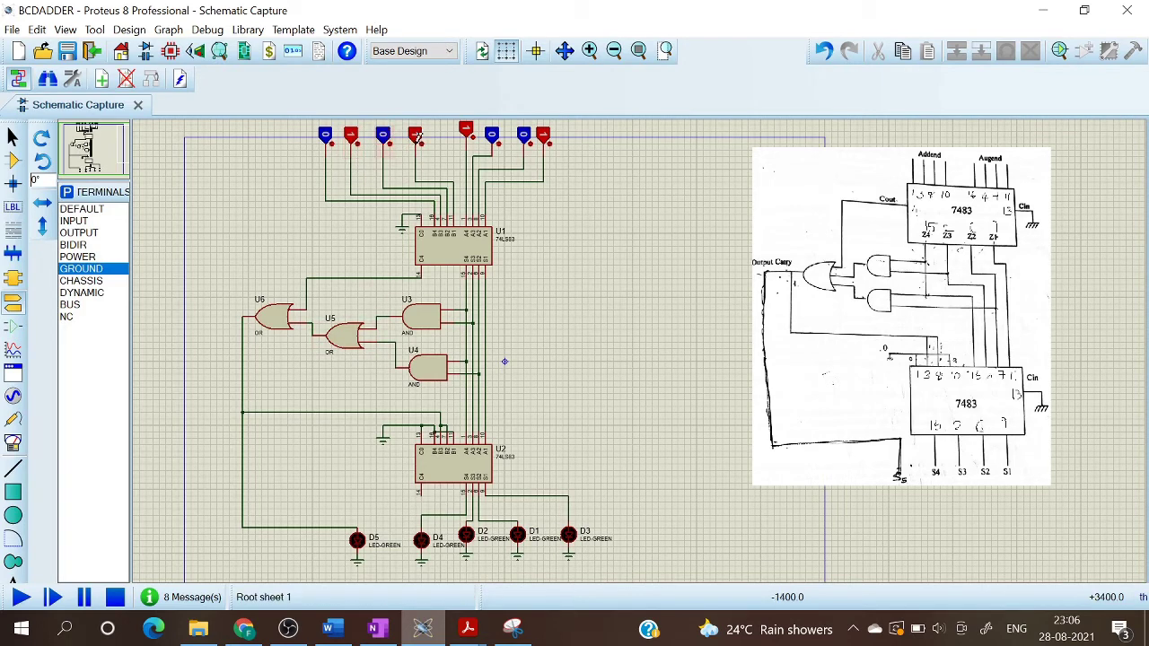
{"action": "left_click", "coordinate": [415, 136]}
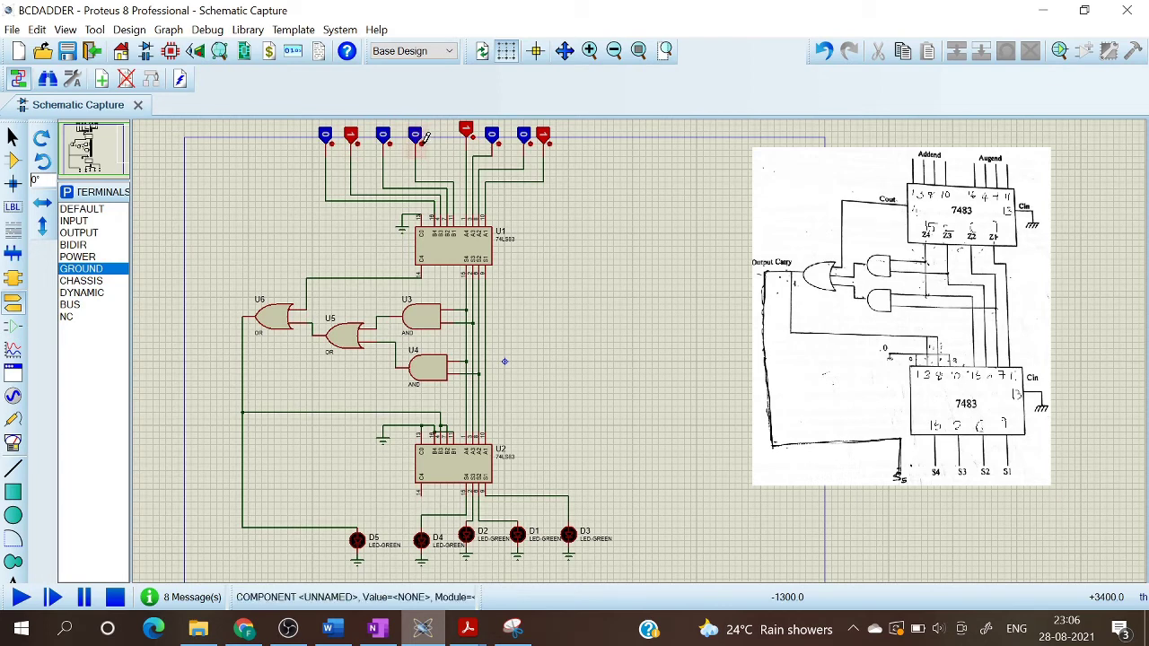
{"action": "left_click", "coordinate": [486, 148]}
{"action": "left_click", "coordinate": [521, 146]}
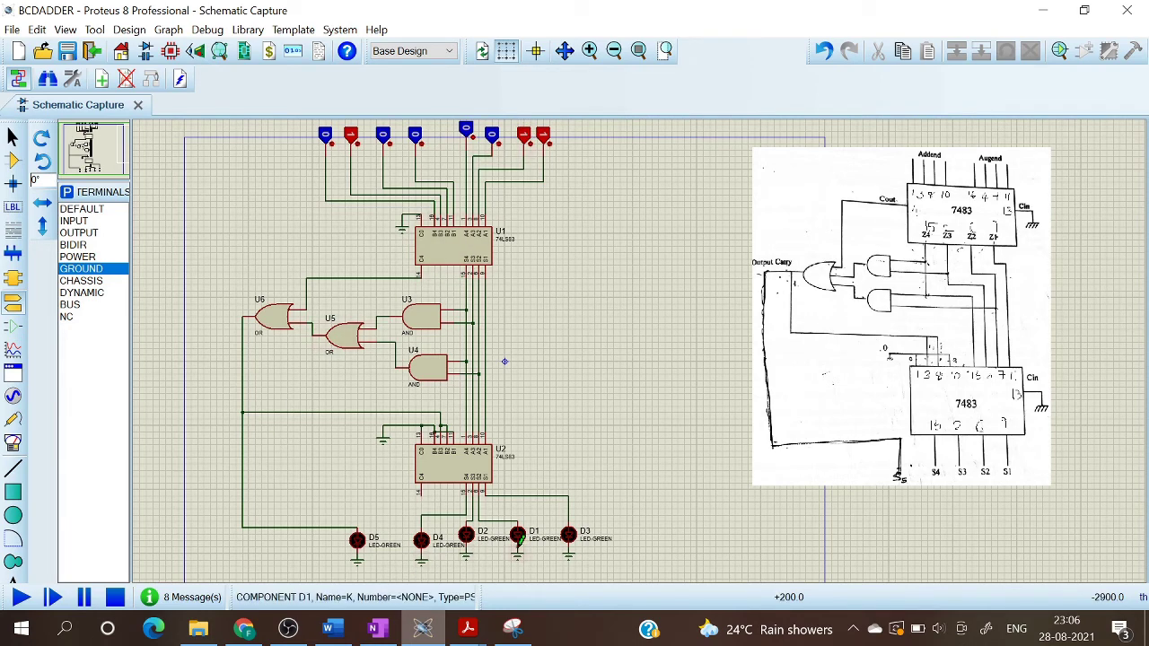
{"action": "left_click", "coordinate": [21, 598]}
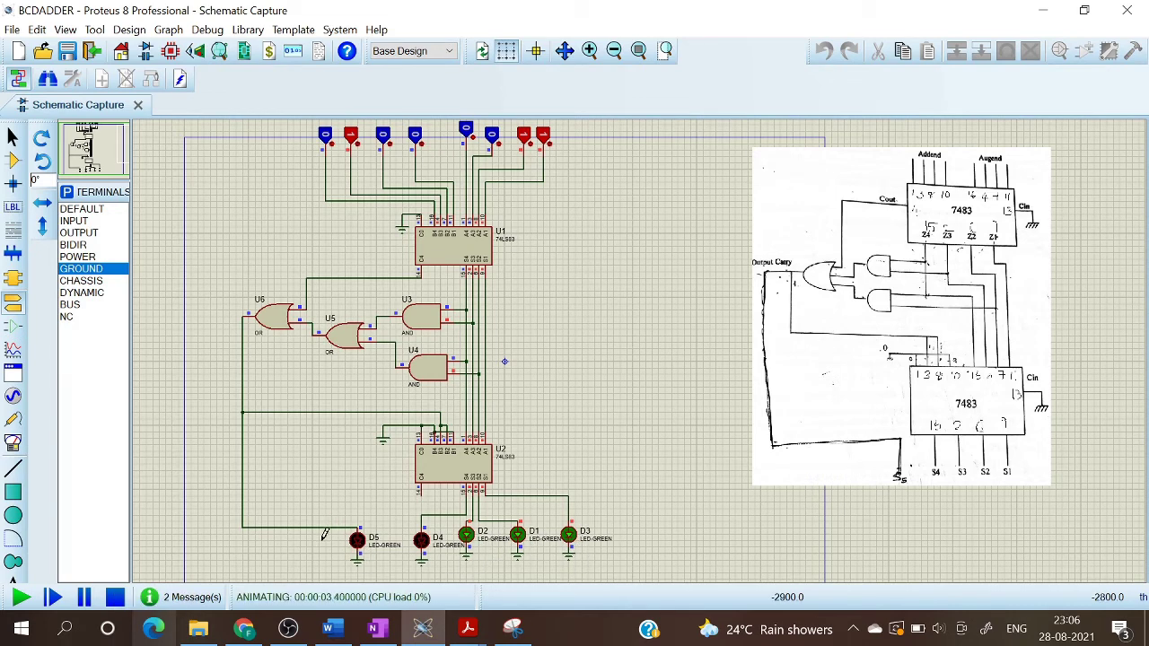
{"action": "left_click", "coordinate": [114, 597]}
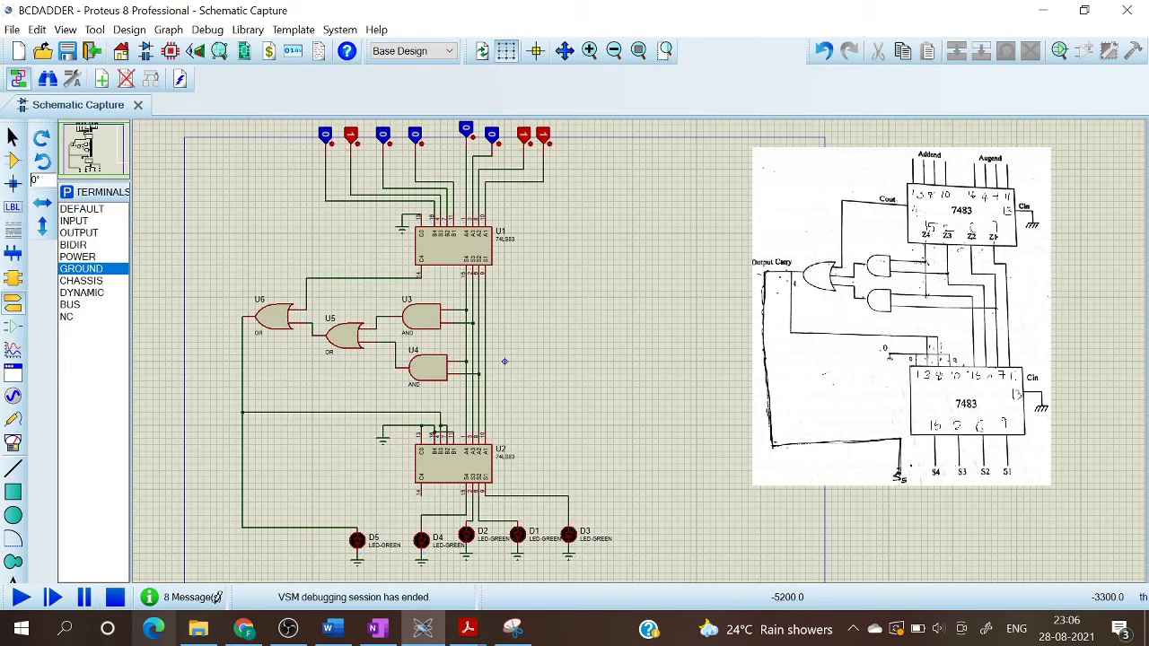
- Test the 7+7 example from OneNote by setting U1's B toggles and A toggles both to 0111, running and stopping the simulation
{"action": "left_click", "coordinate": [378, 628]}
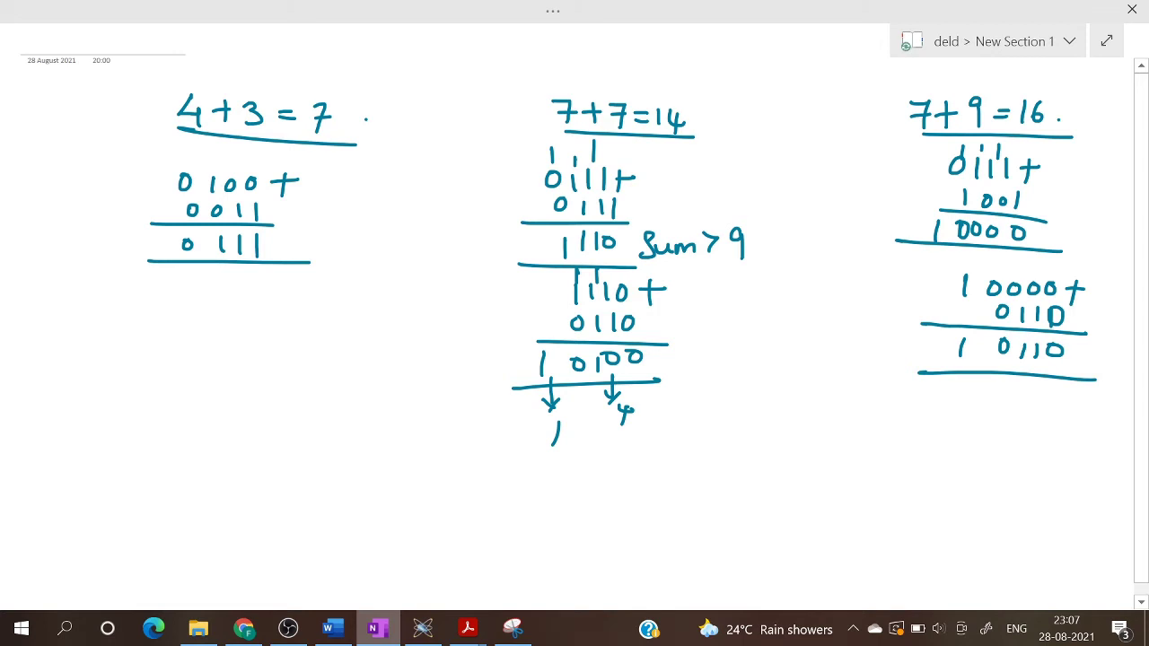
{"action": "left_click", "coordinate": [422, 629]}
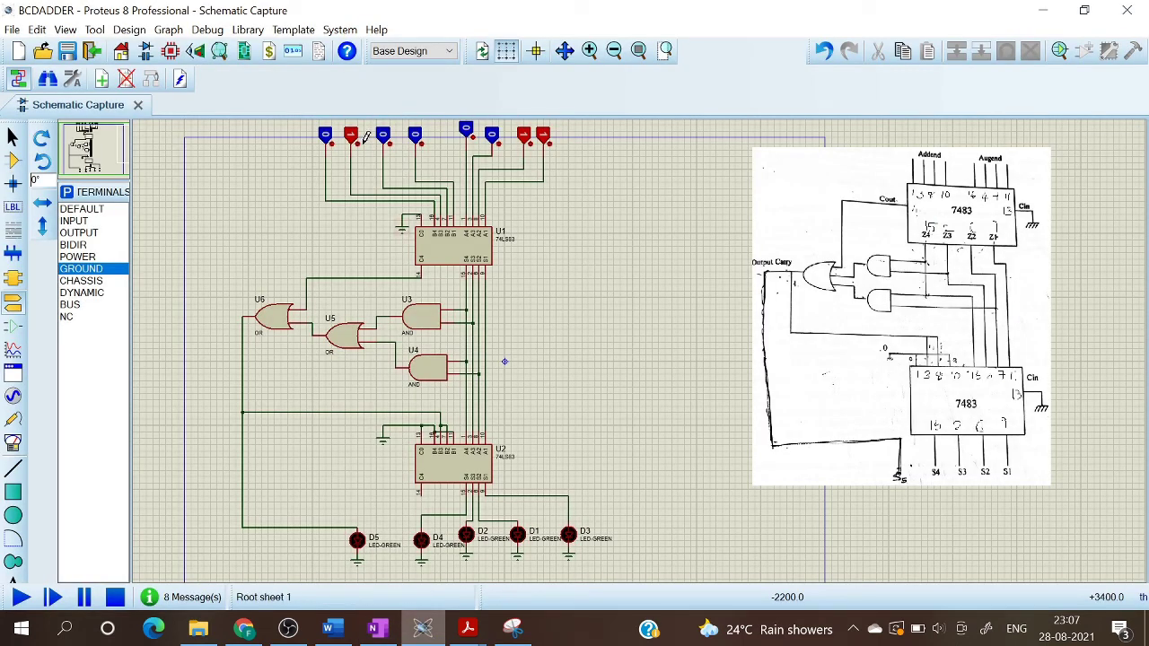
{"action": "left_click", "coordinate": [385, 135]}
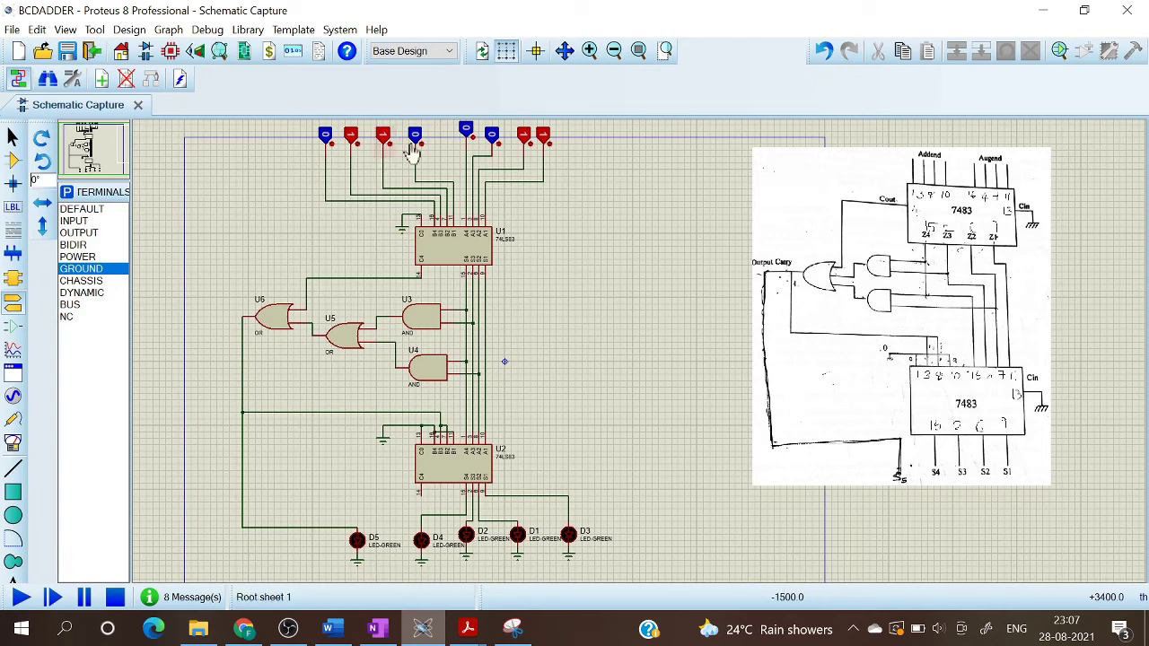
{"action": "left_click", "coordinate": [415, 136]}
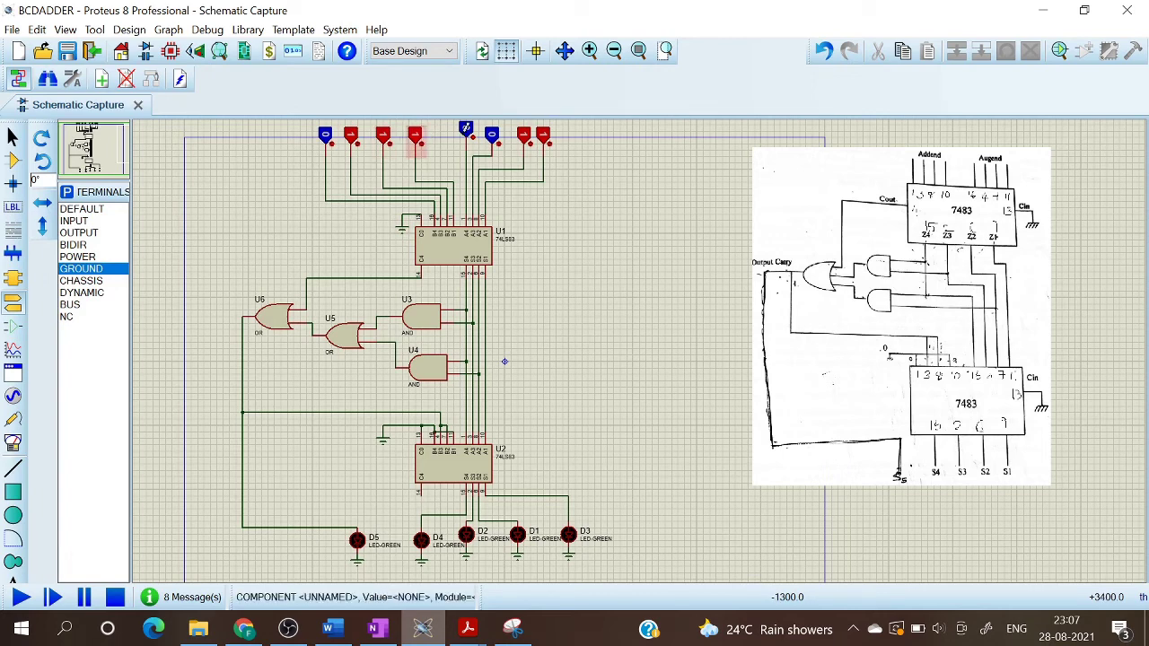
{"action": "left_click", "coordinate": [492, 135]}
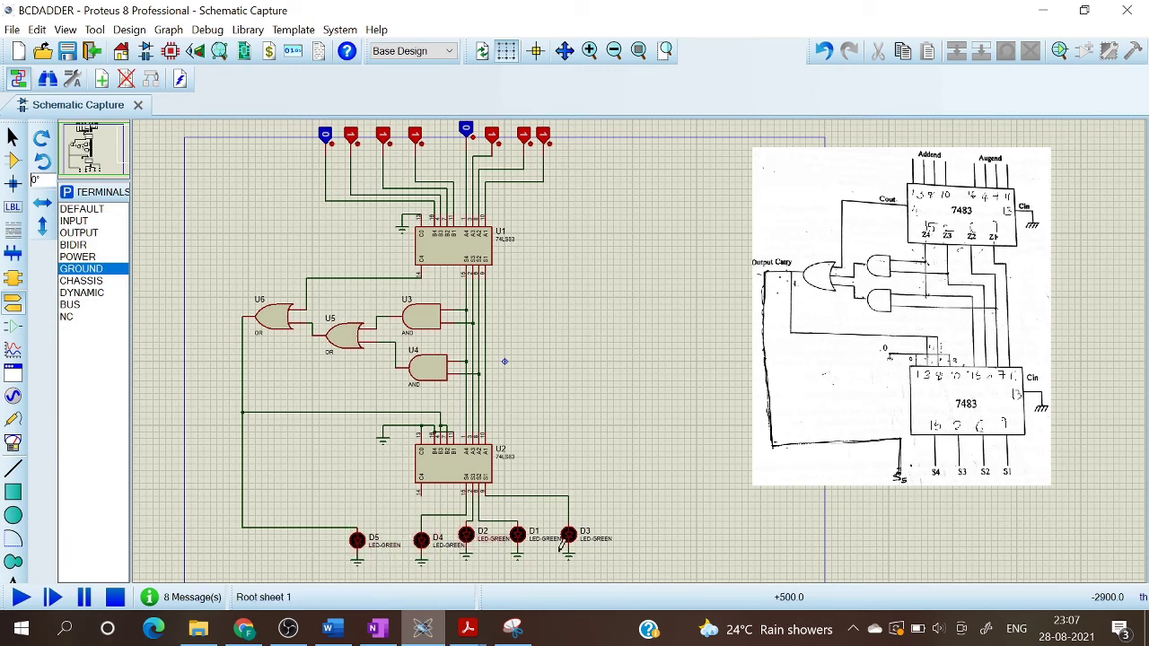
{"action": "left_click", "coordinate": [15, 603]}
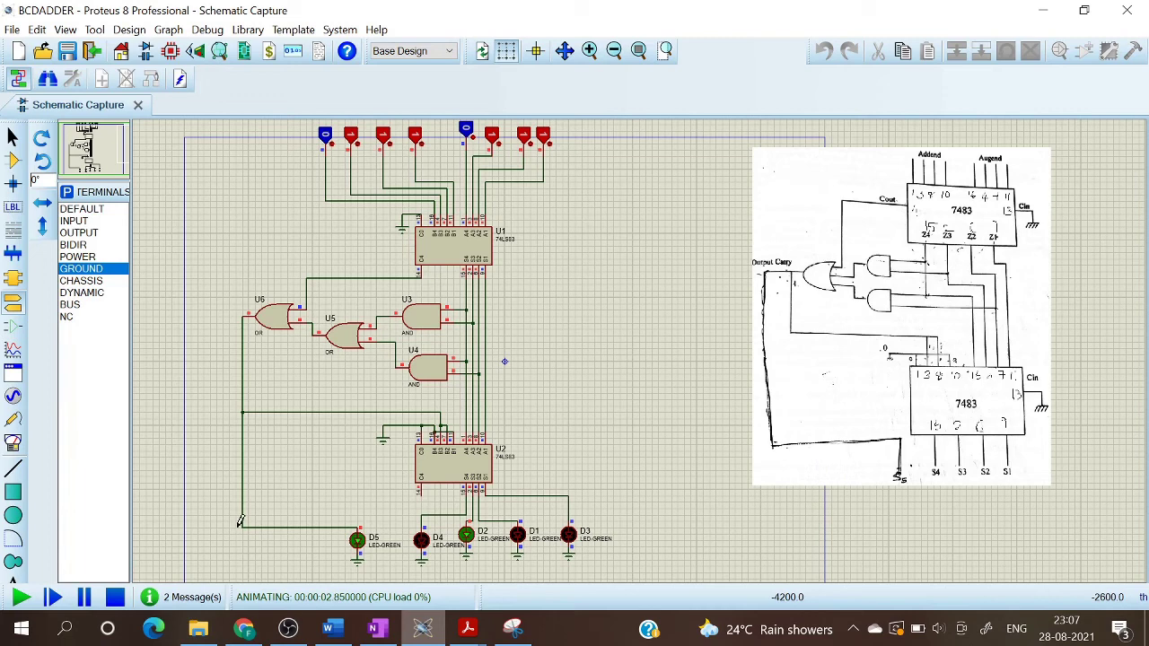
{"action": "left_click", "coordinate": [114, 597]}
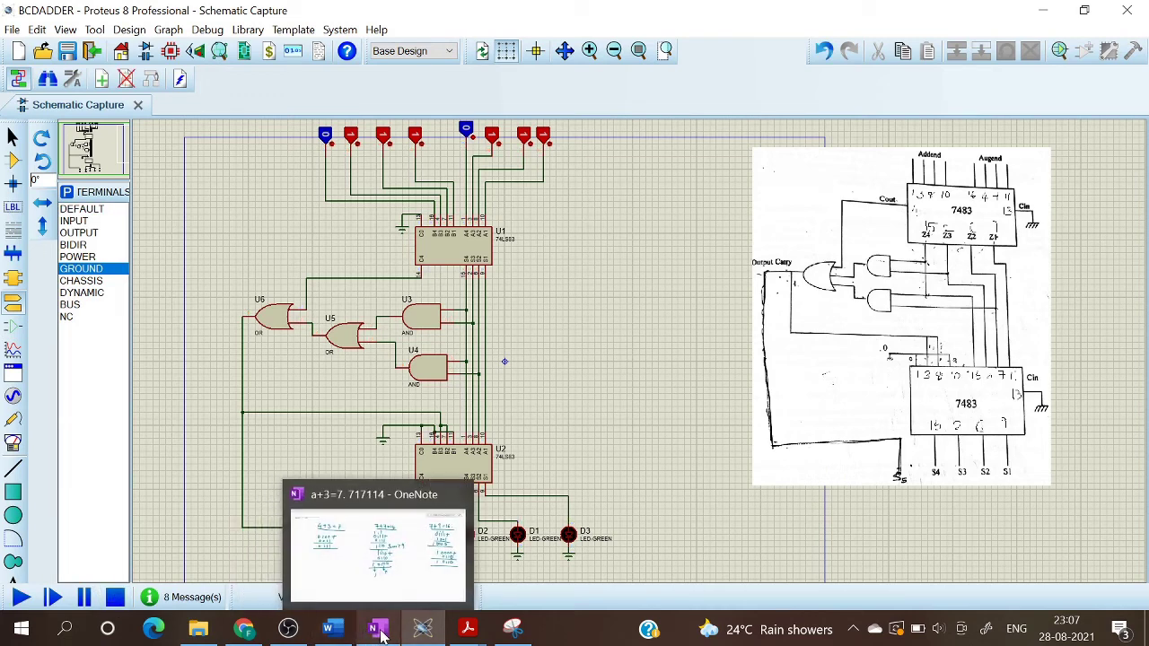
- Set U1's A toggles to 1001 for the 7+9 example in OneNote and start the simulation
{"action": "left_click", "coordinate": [377, 629]}
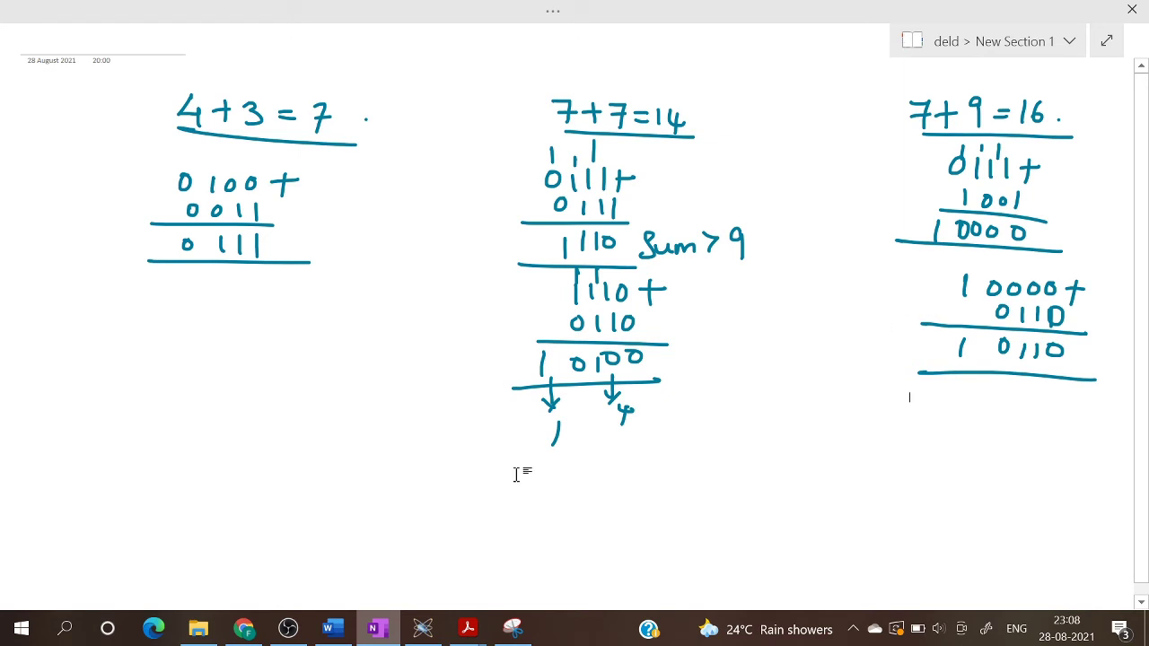
{"action": "left_click", "coordinate": [423, 628]}
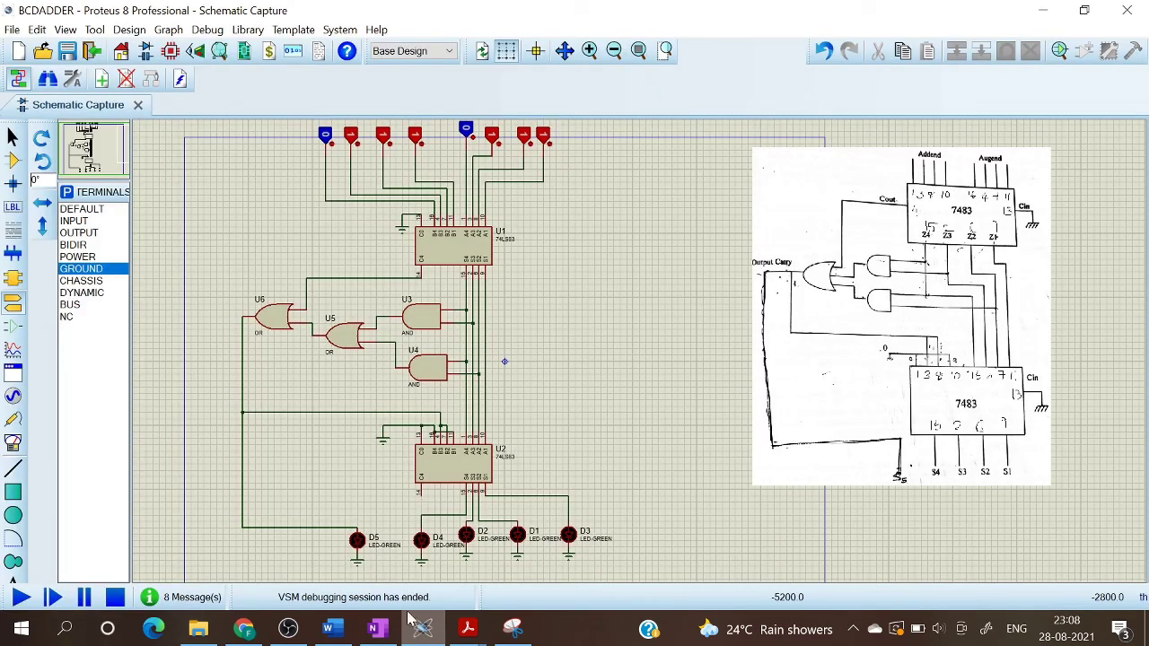
{"action": "left_click", "coordinate": [469, 131]}
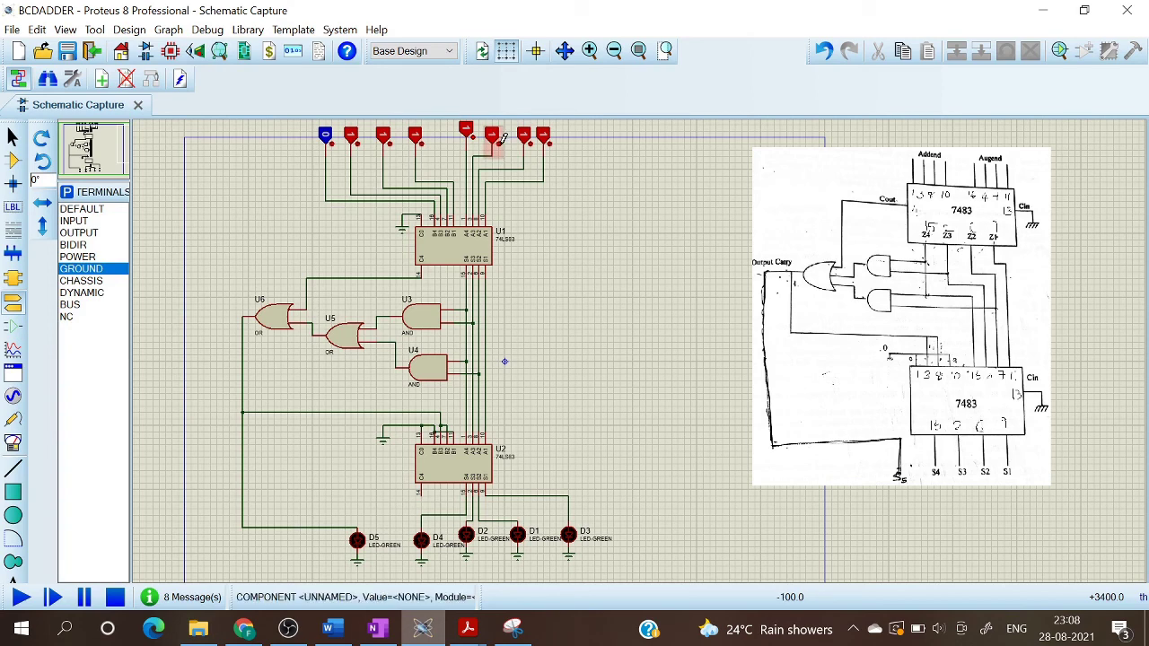
{"action": "left_click", "coordinate": [491, 135]}
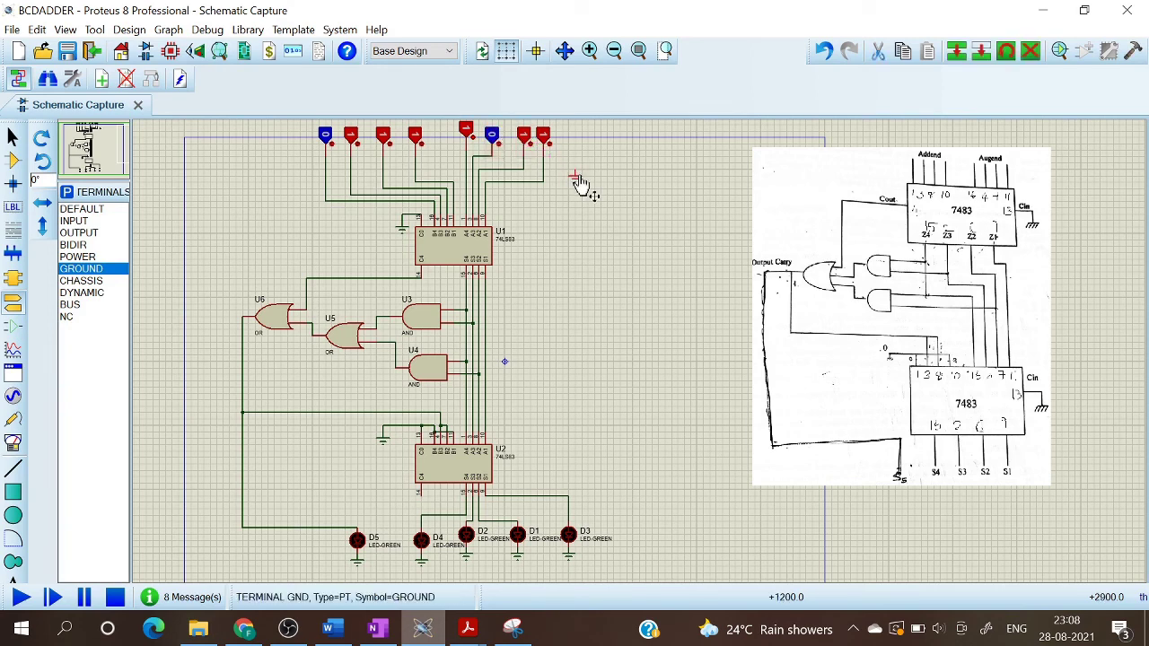
{"action": "left_click", "coordinate": [533, 141]}
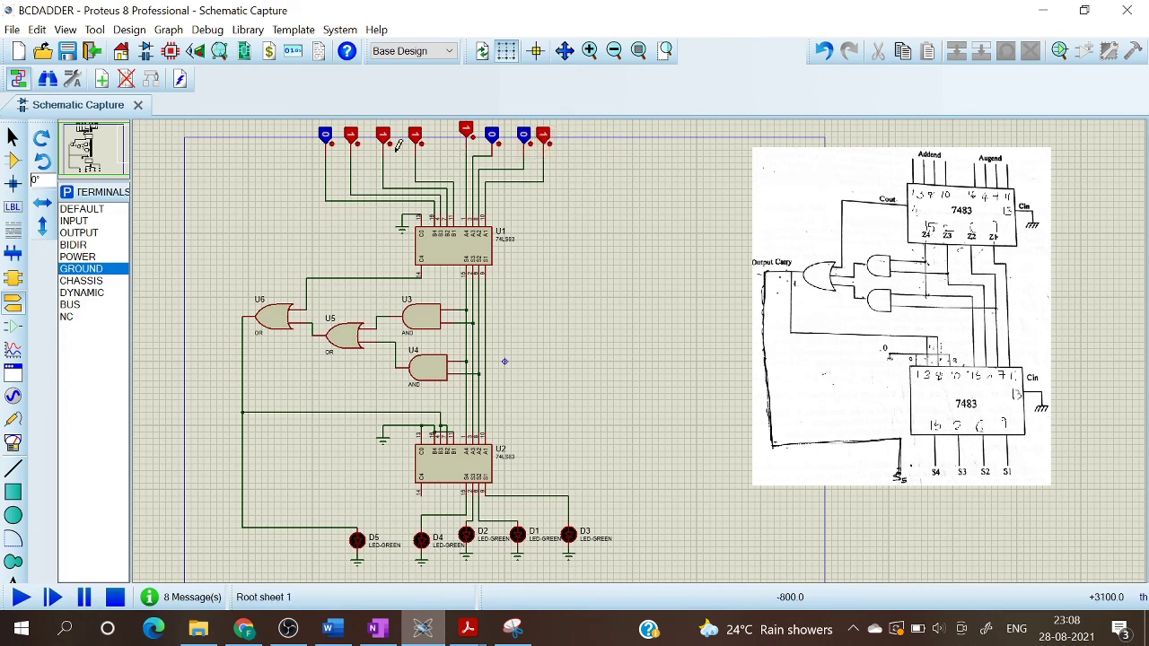
{"action": "left_click", "coordinate": [377, 630]}
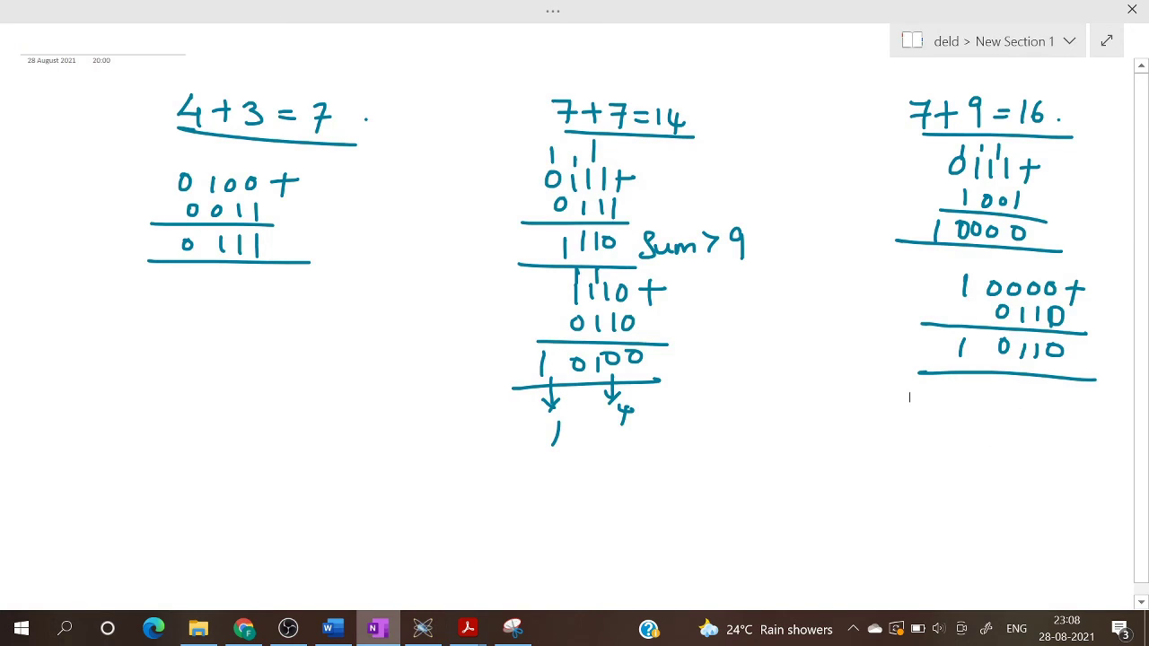
{"action": "left_click", "coordinate": [413, 631]}
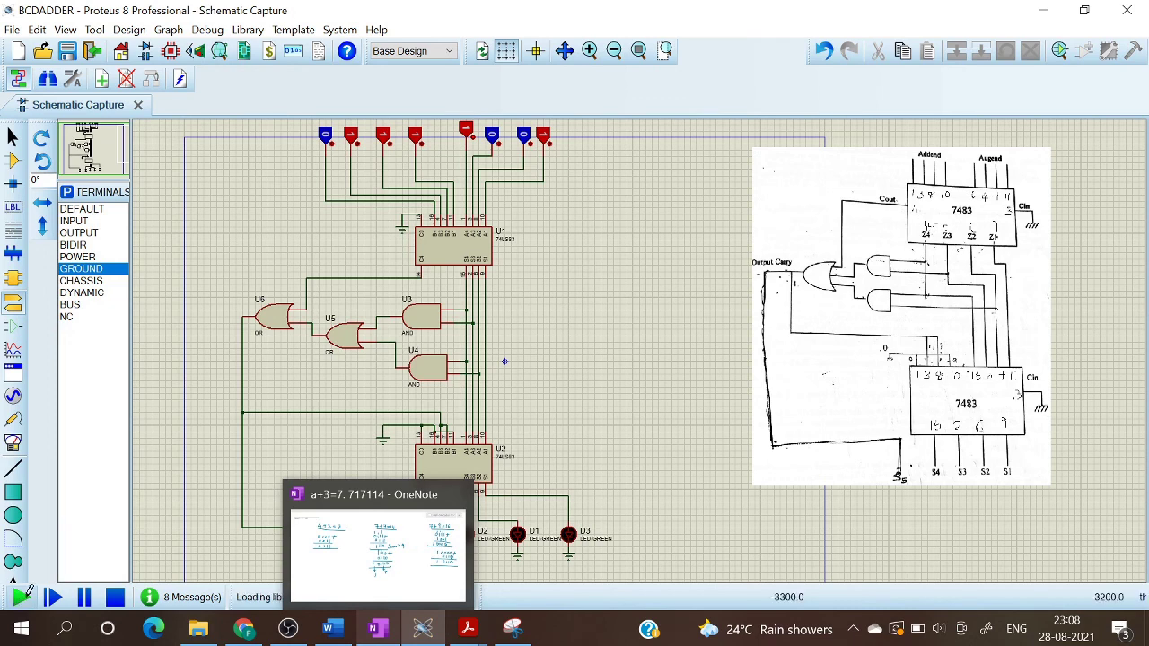